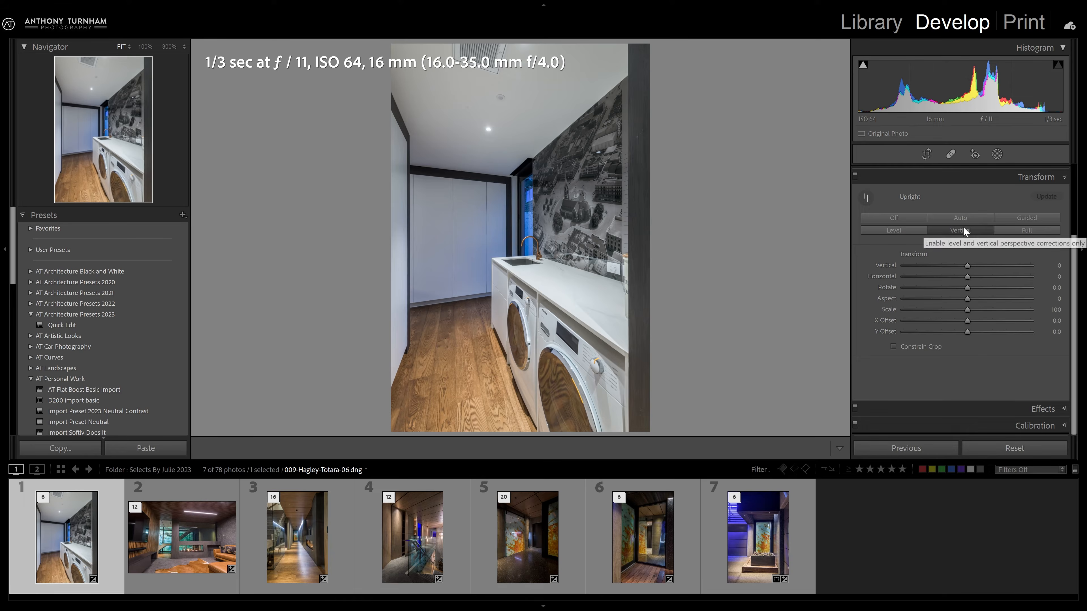
Step: Straighten the laundry photo with Guided Upright, drawing vertical guides along the dark wall beside the washers and the edge of the opposite door
mouse_move(967, 265)
mouse_down()
mouse_move(982, 264)
mouse_move(945, 262)
mouse_move(967, 263)
mouse_up()
click(917, 218)
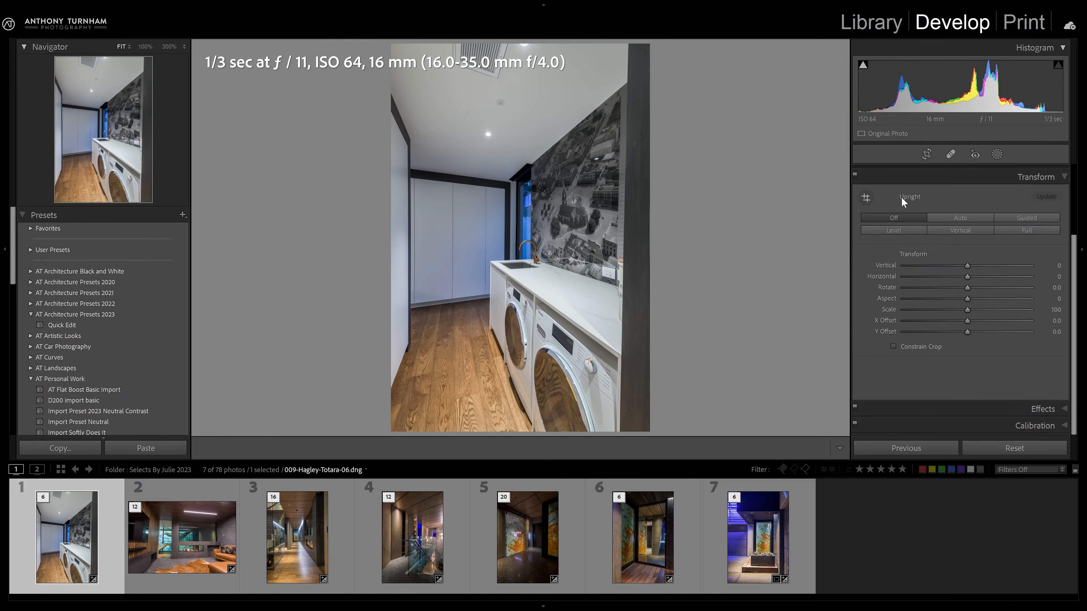
click(1022, 219)
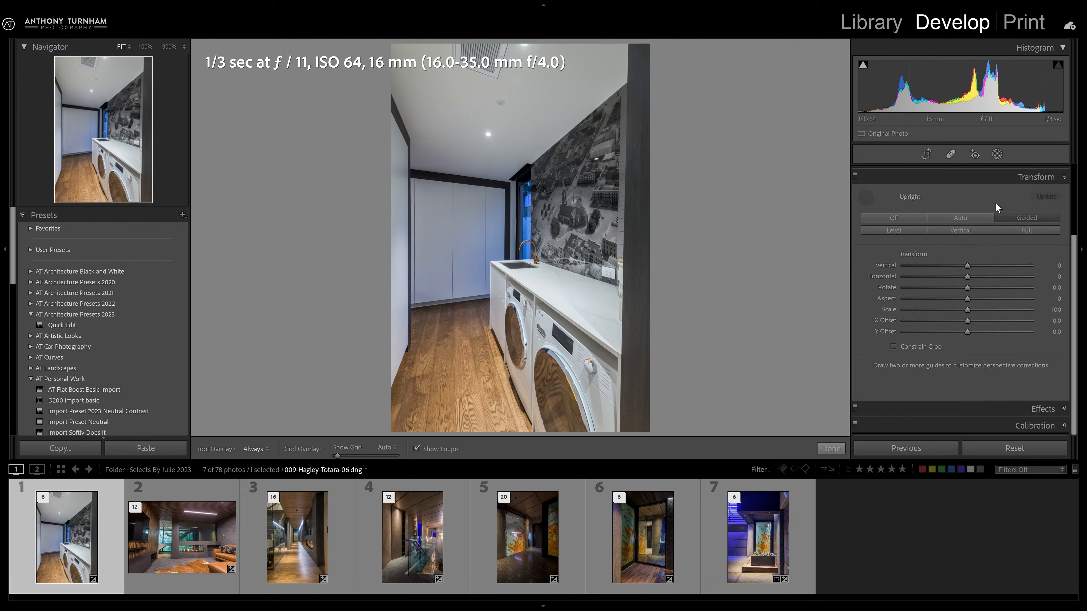
mouse_move(626, 45)
mouse_down()
mouse_move(611, 350)
mouse_move(620, 407)
mouse_up()
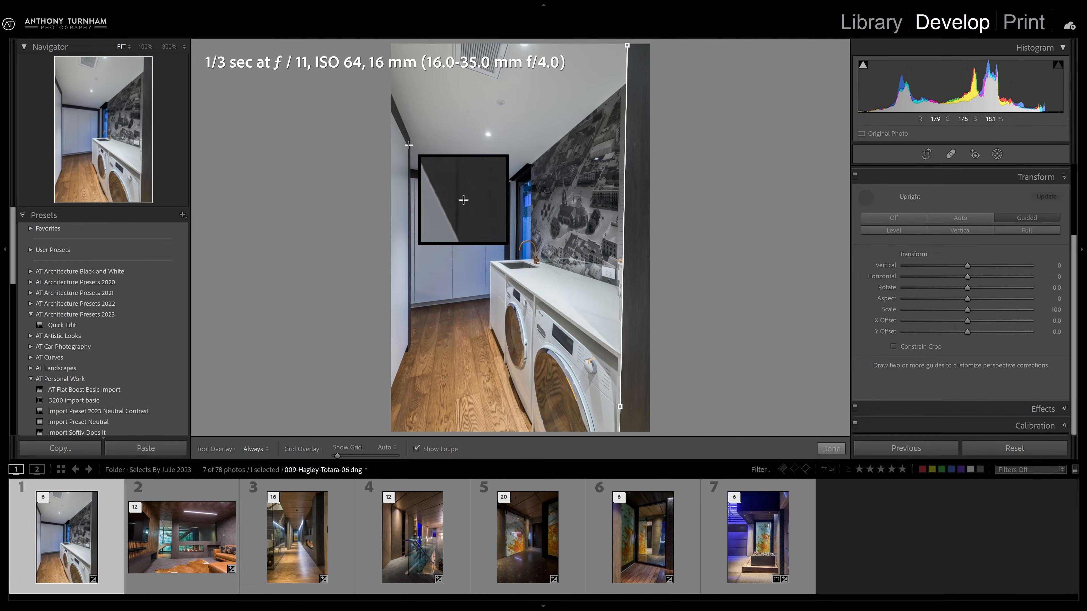
drag(408, 145, 408, 335)
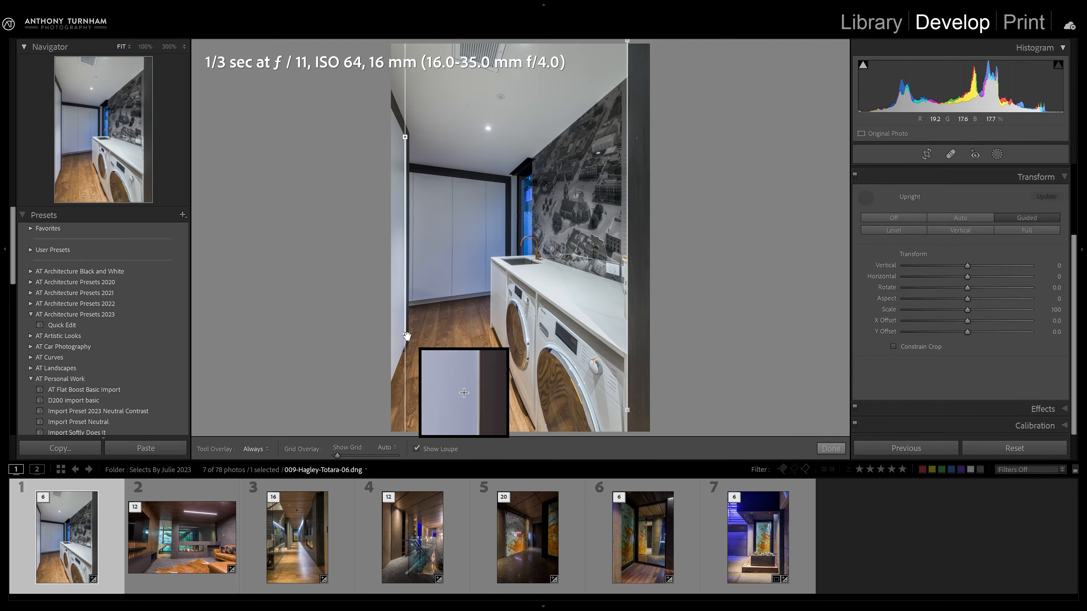
Step: Set the laundry photo's Transform Aspect to -46
drag(967, 299, 941, 301)
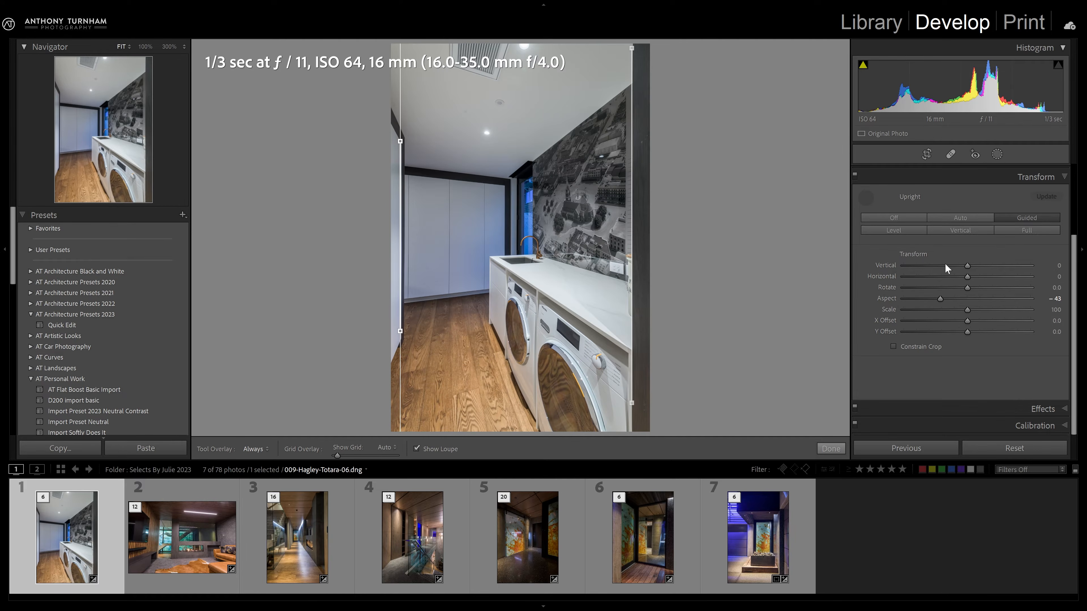
mouse_move(942, 299)
mouse_down()
mouse_move(924, 299)
mouse_move(940, 295)
mouse_up()
scroll(963, 312, up, 3)
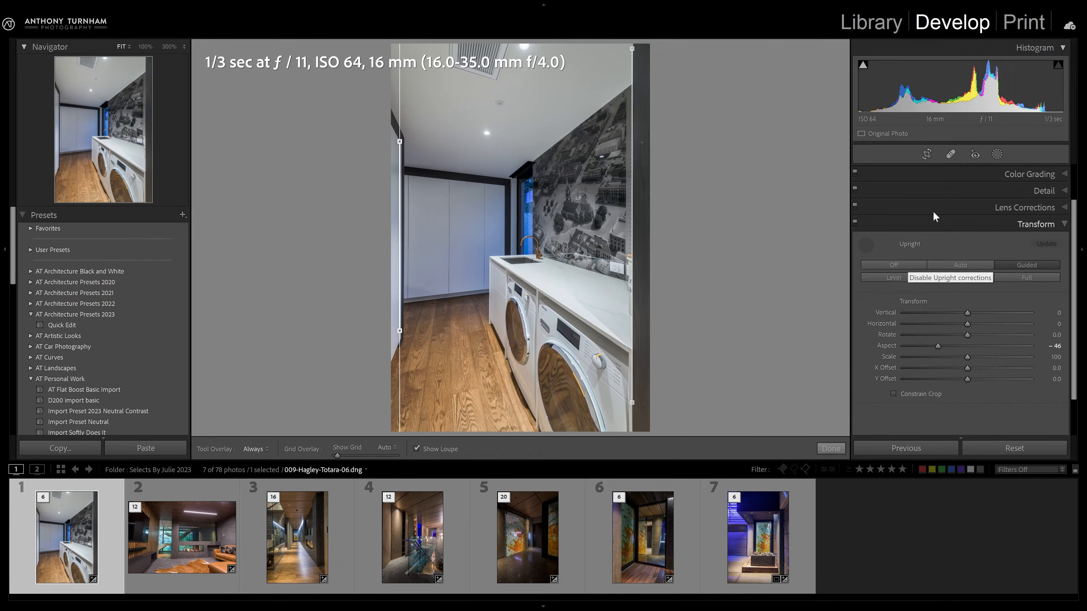
Step: Crop the laundry photo to a 4 x 5 / 8 x 10 aspect ratio, trimming the ceiling and the foreground floor
click(928, 153)
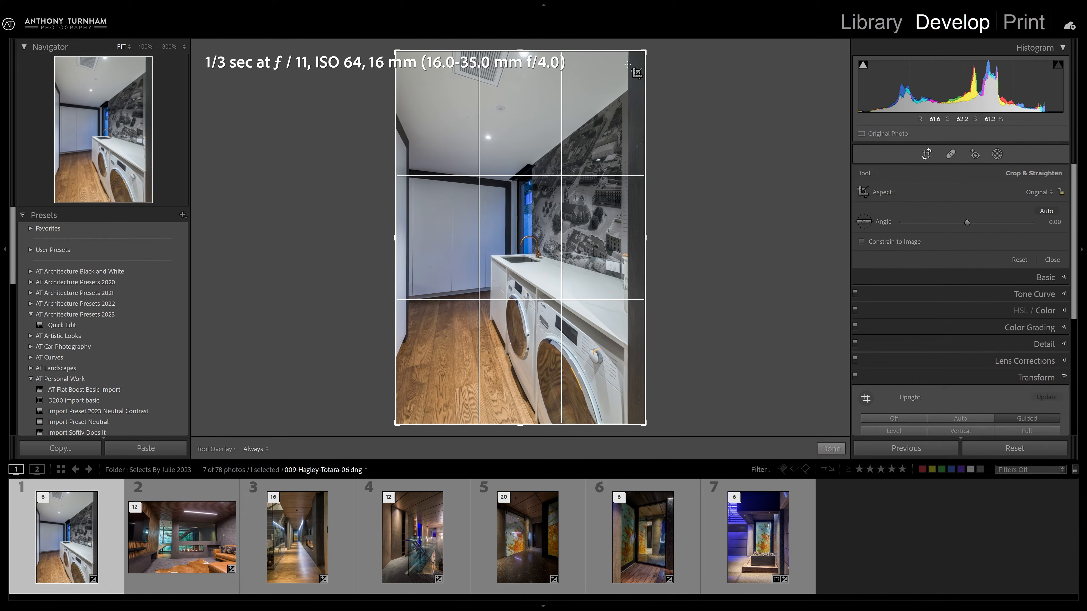
click(1049, 195)
click(1036, 215)
drag(588, 50, 589, 70)
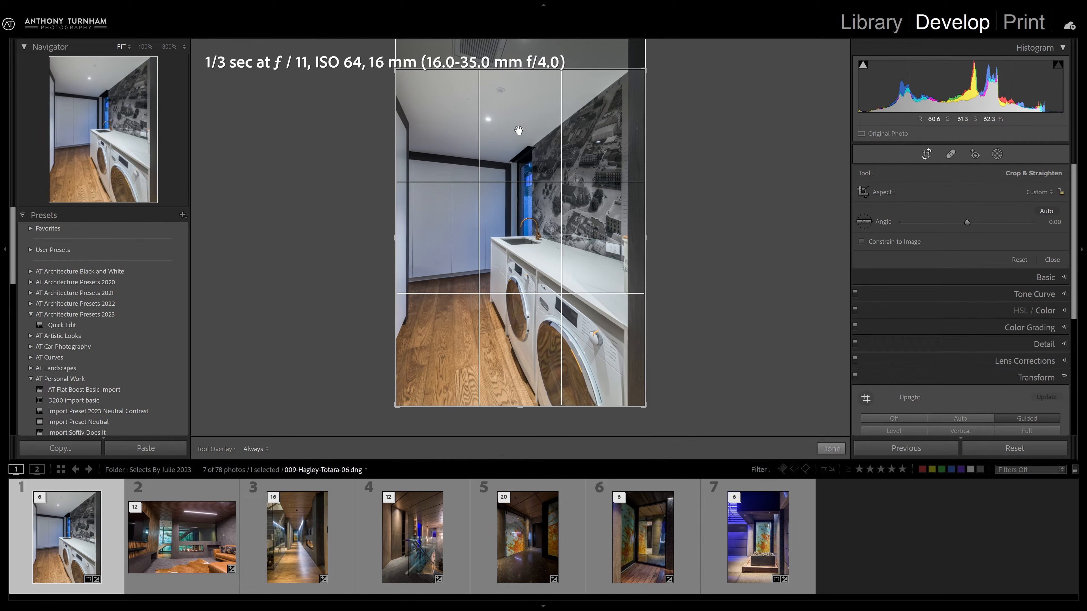
click(1030, 189)
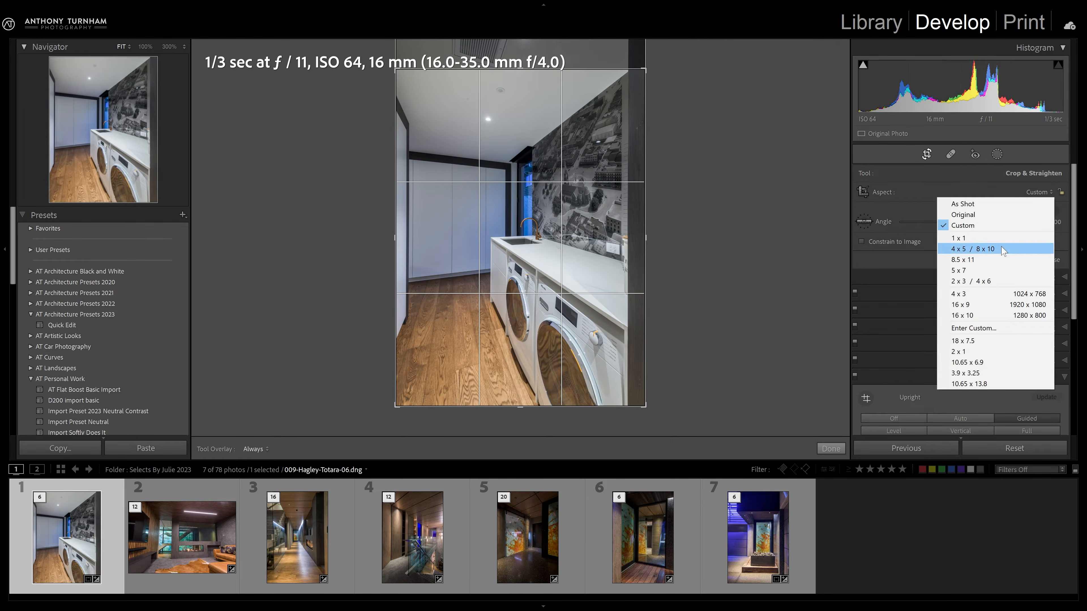
click(990, 250)
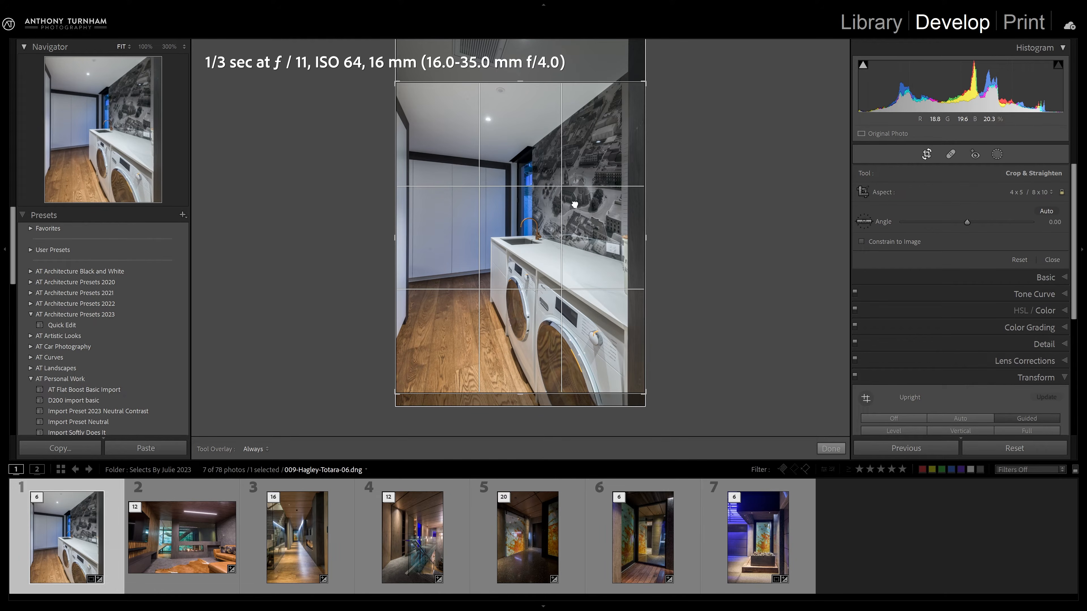
drag(507, 340, 520, 301)
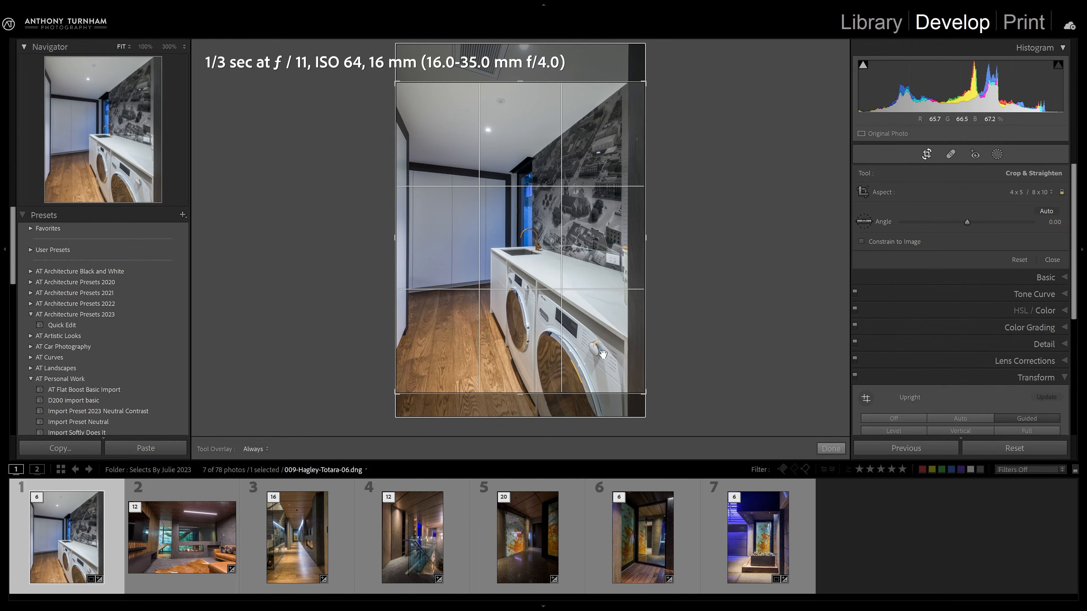
key(Return)
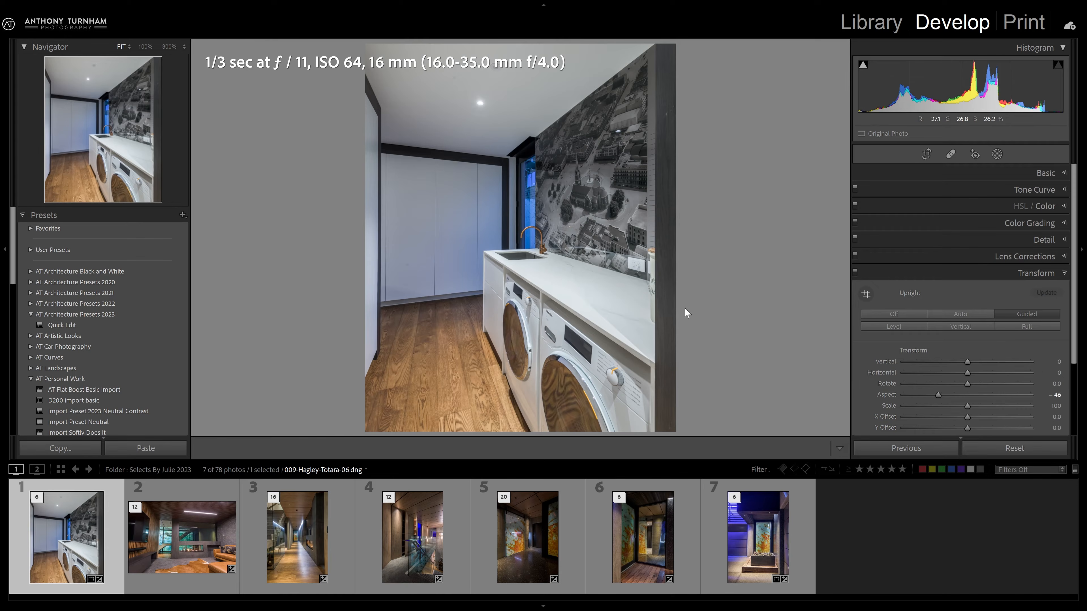
Step: Compare the laundry photo with its unedited version by resetting all settings and undoing the reset, twice
click(993, 443)
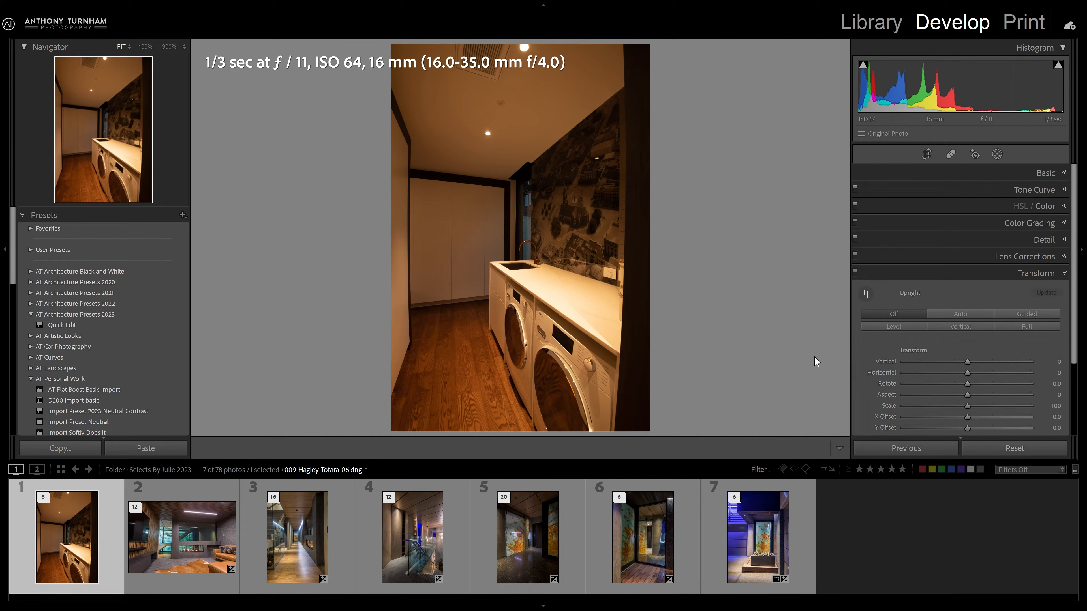
key(ctrl+z)
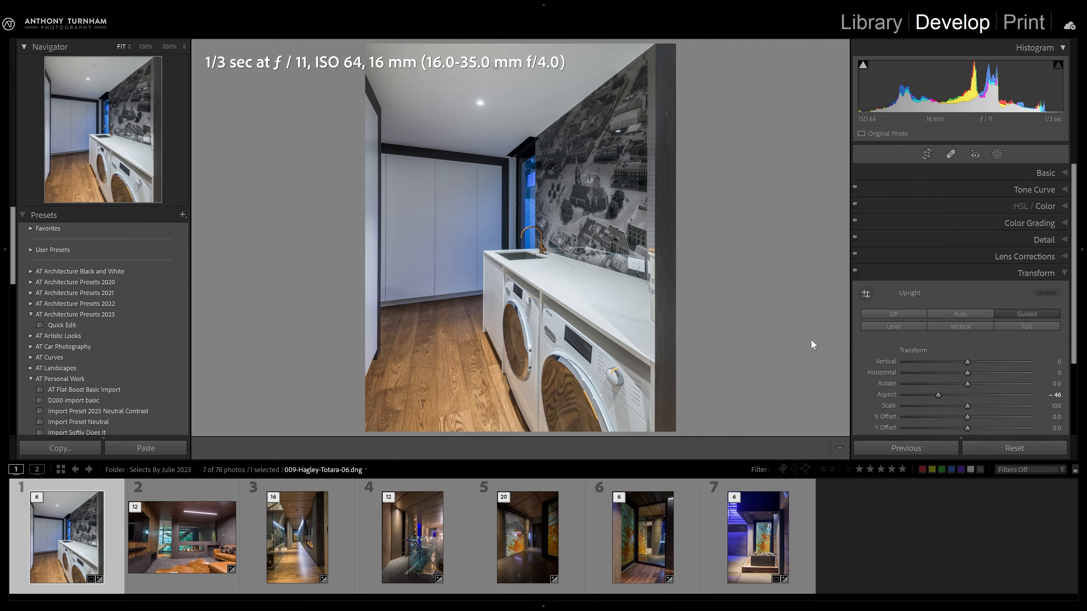
click(1008, 446)
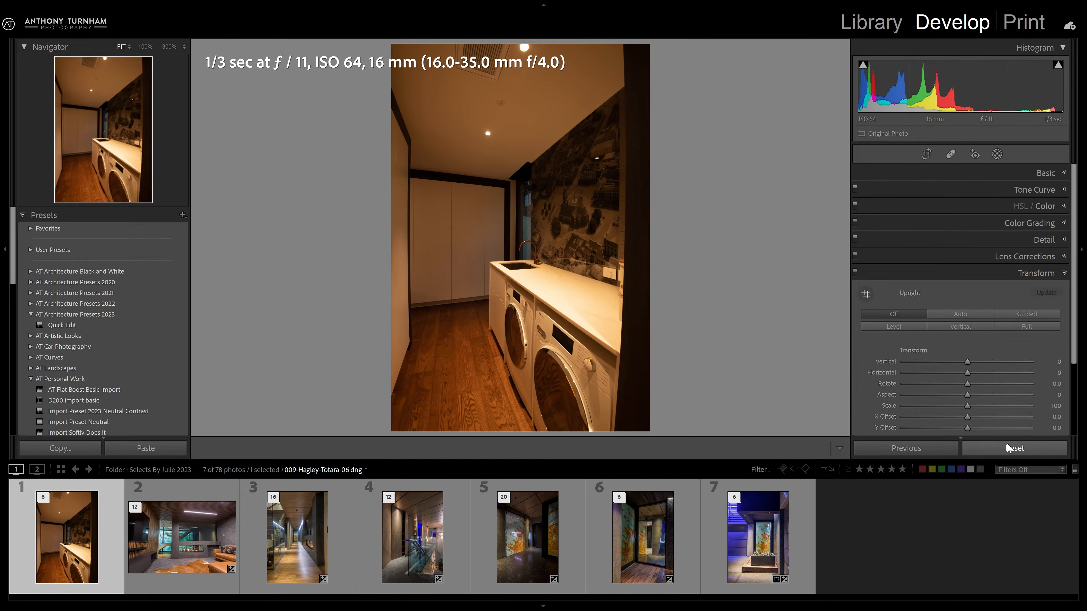
key(ctrl+z)
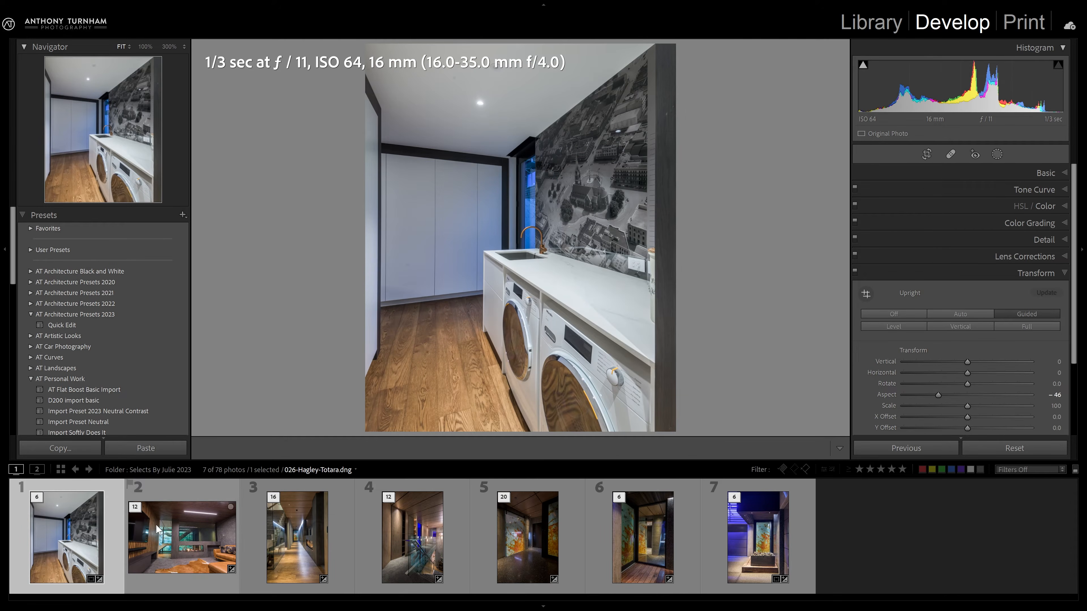
Step: Straighten the fireplace lounge photo 026-Hagley-Totara.dng with Guided Upright, drawing horizontal guides on the ceiling and floor lines and two vertical guides along the walls
click(182, 537)
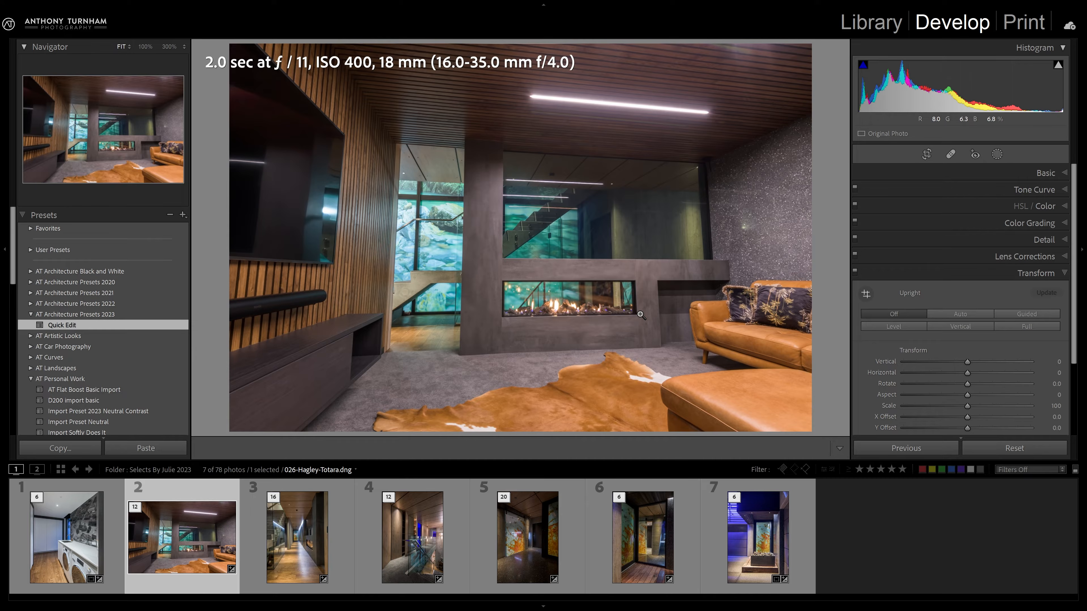
scroll(963, 278, down, 2)
click(1027, 252)
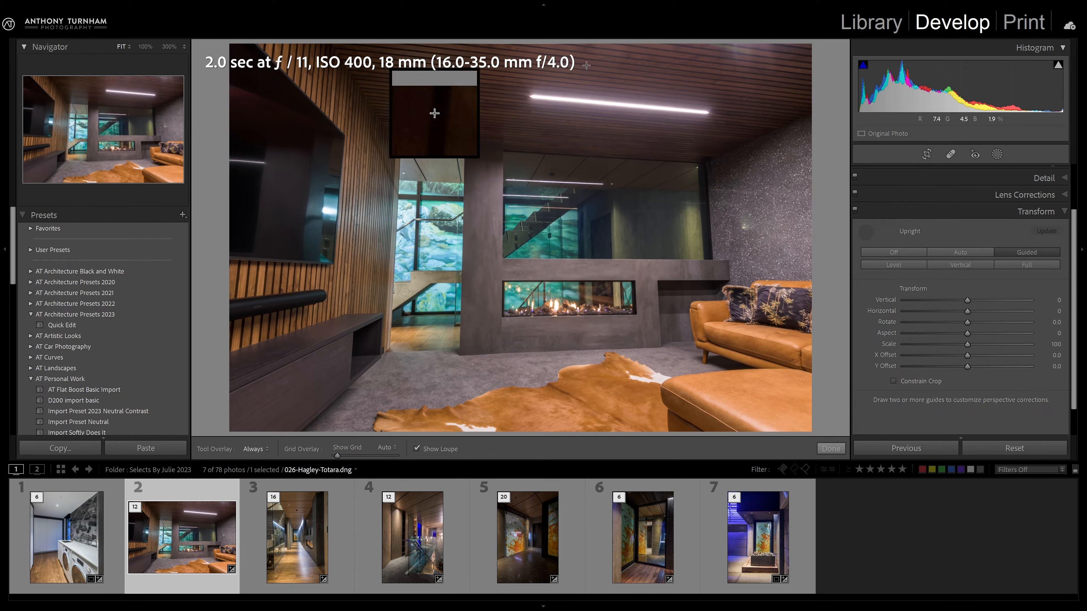
drag(772, 93, 814, 102)
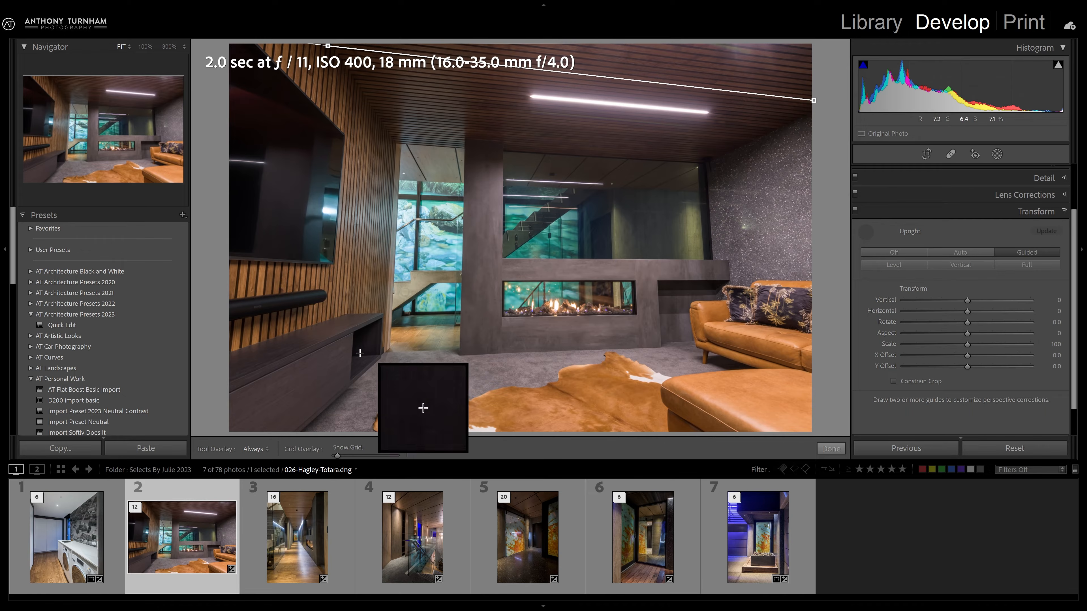
drag(351, 353, 664, 344)
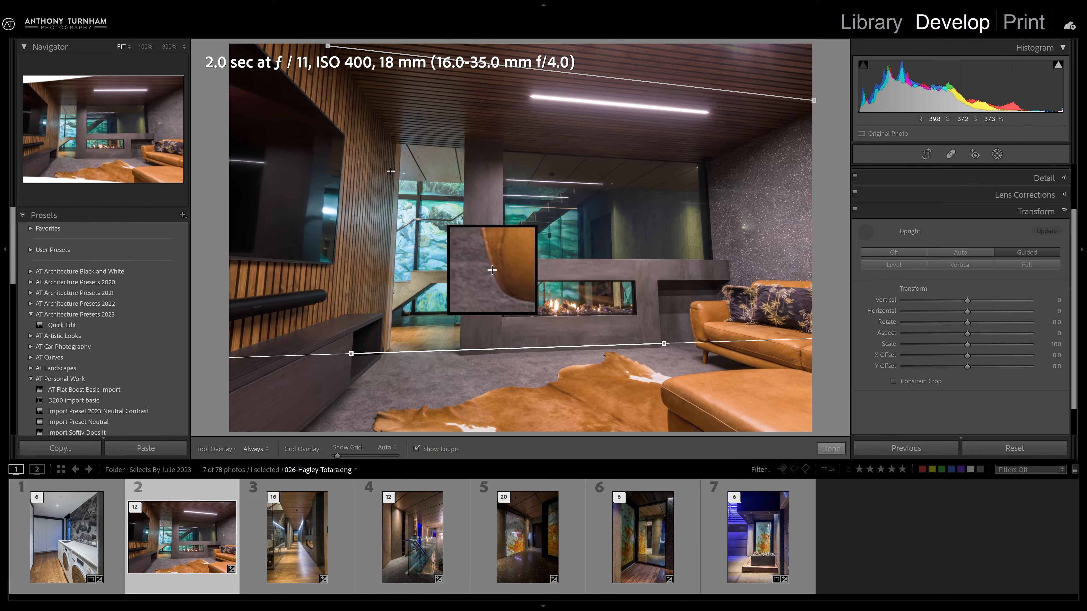
drag(361, 141, 349, 352)
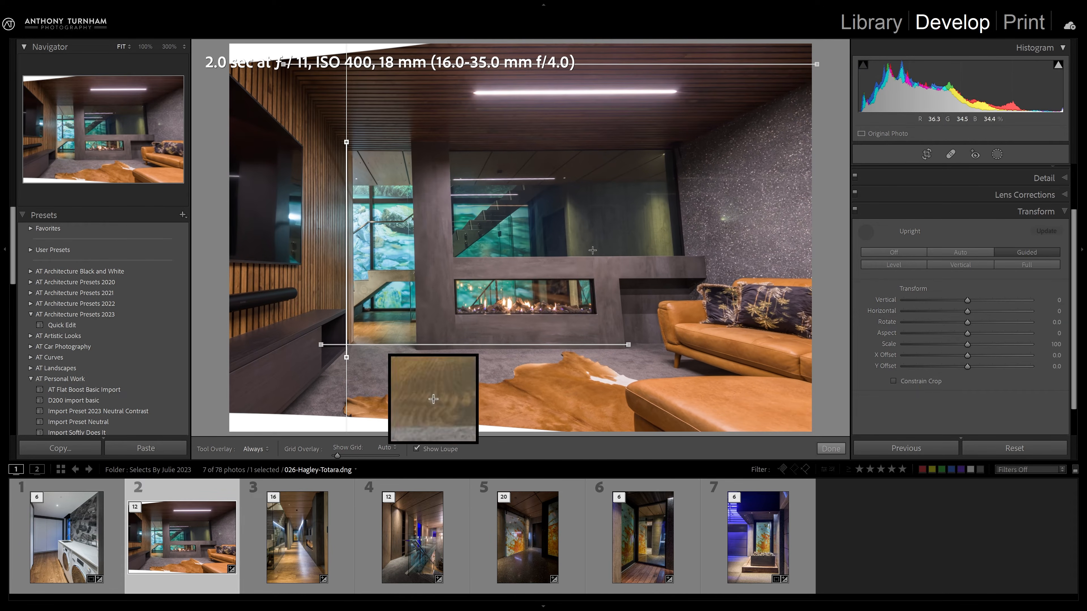
drag(671, 130, 688, 302)
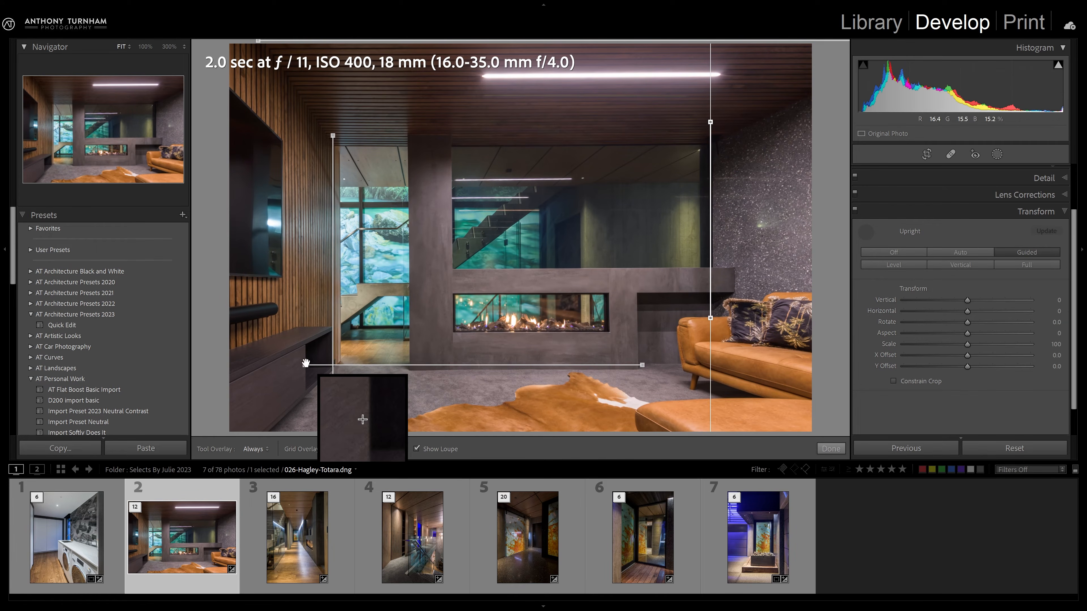
Step: Refine the lounge photo's floor, ceiling and fireplace-wall guides, and shift the other vertical guide outward over the TV
drag(304, 365, 295, 367)
drag(710, 124, 711, 123)
drag(272, 222, 240, 217)
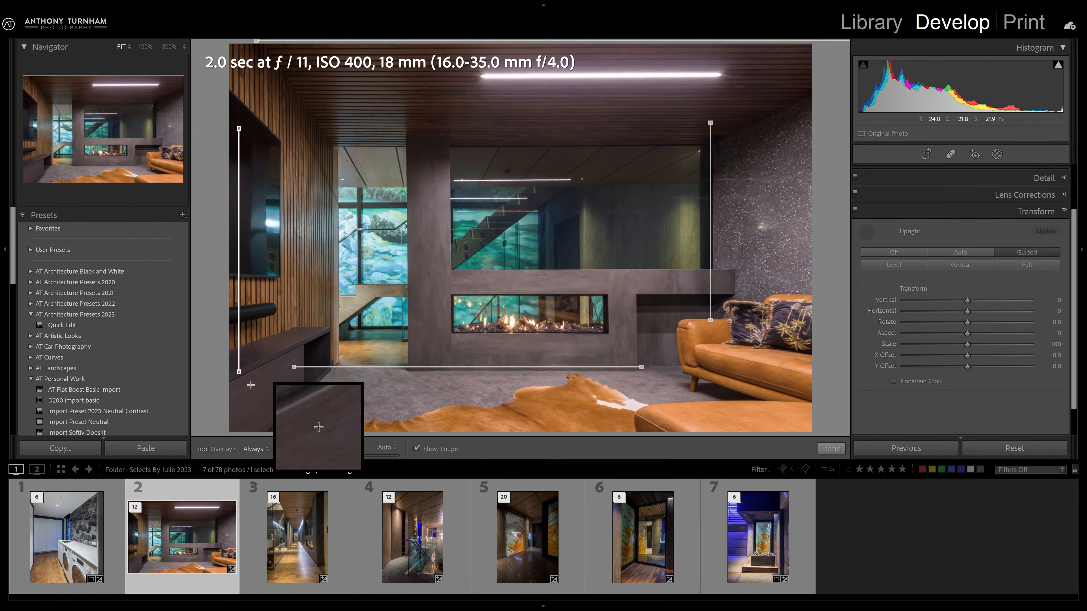
drag(239, 371, 240, 374)
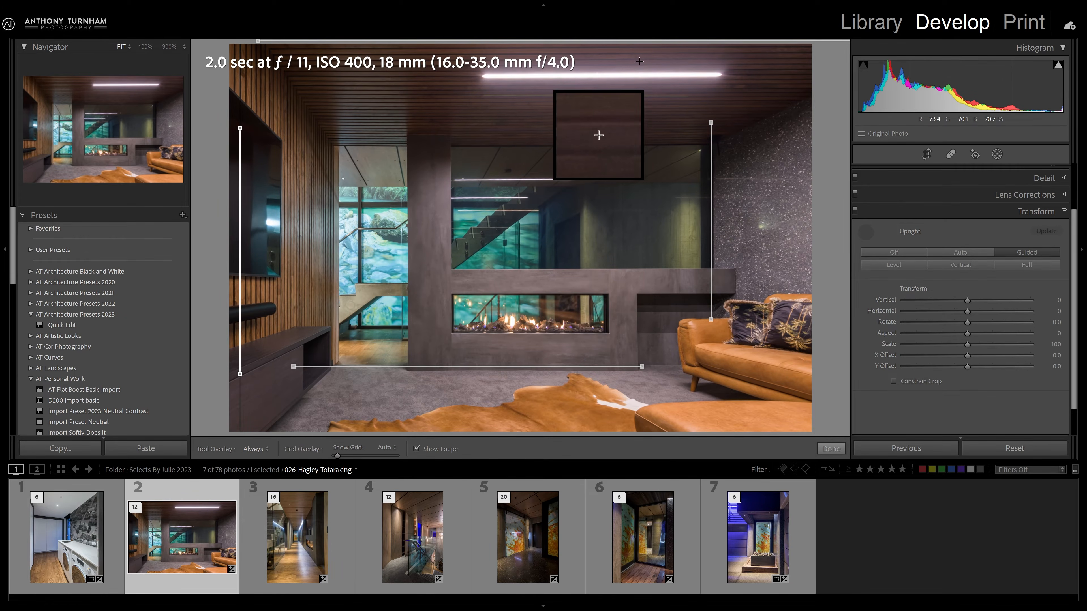
drag(631, 42, 561, 55)
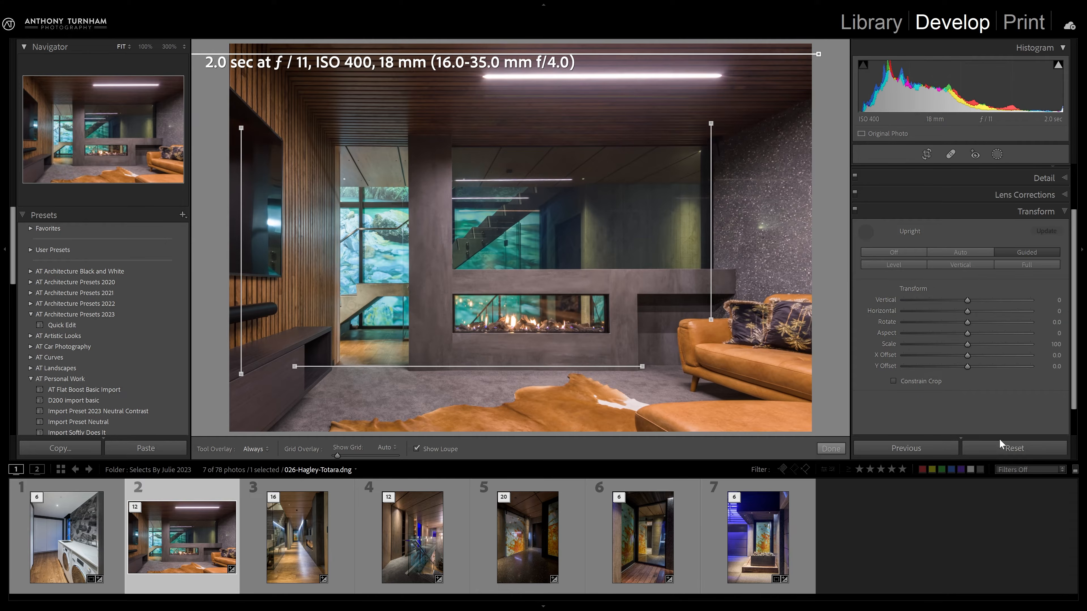
Step: Compare the corrected lounge photo with its unedited version by resetting all settings and undoing the reset
click(1004, 450)
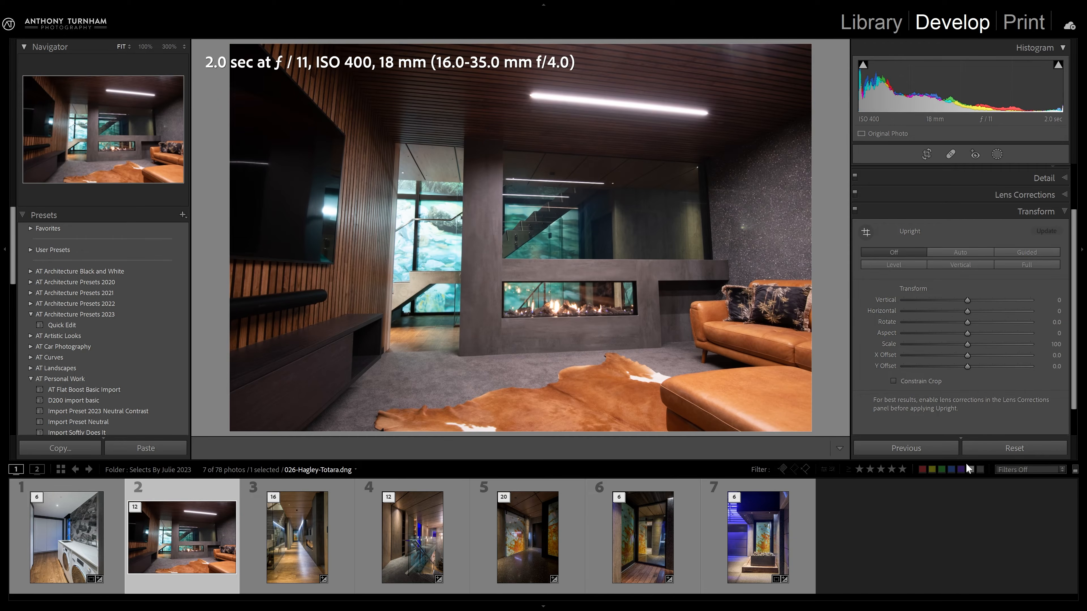
key(ctrl+z)
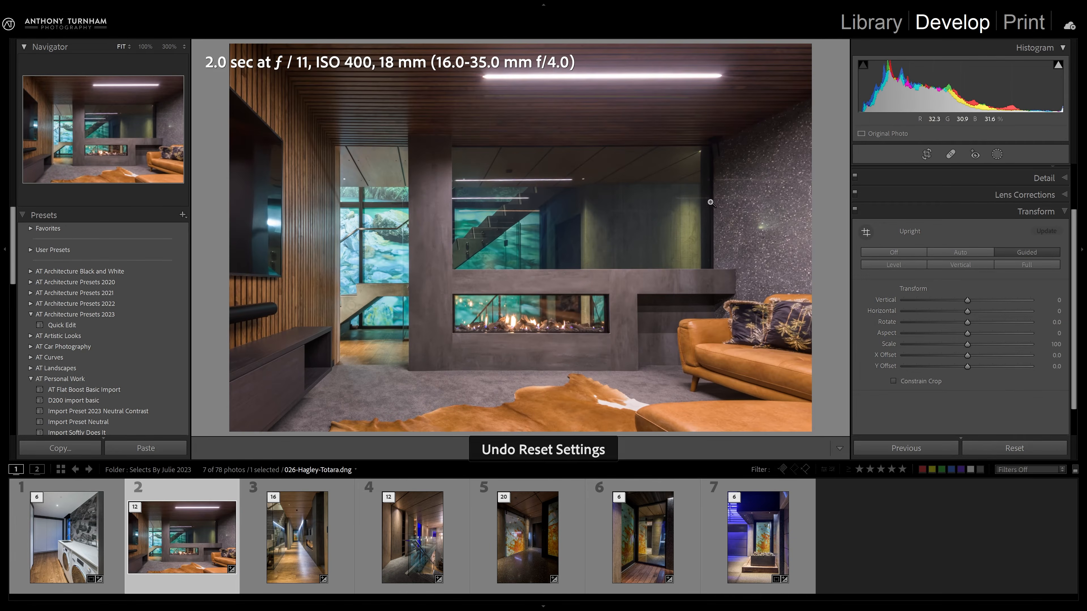
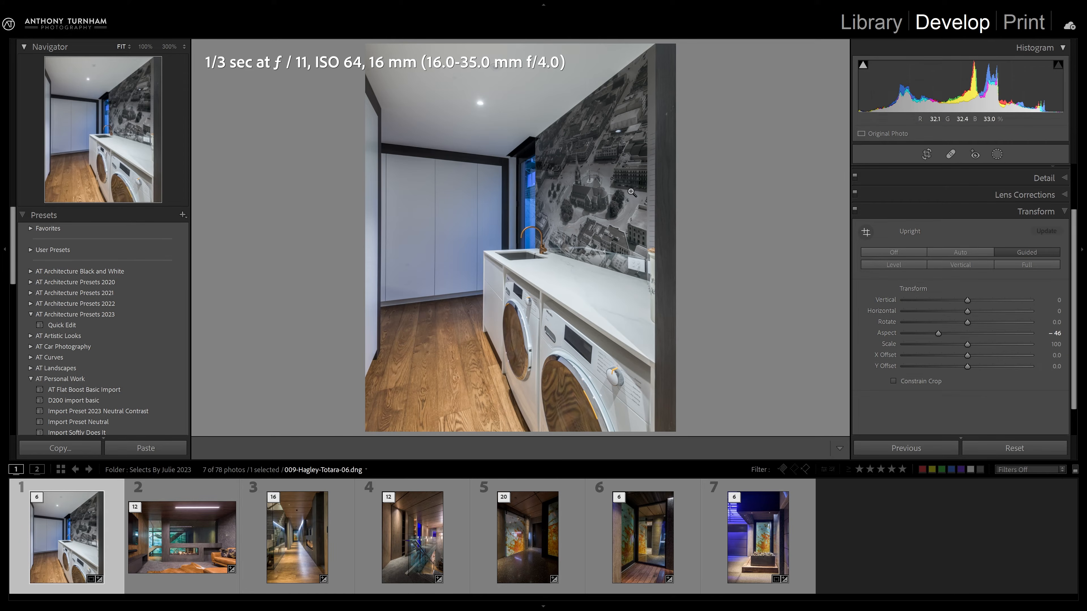
Step: Add a radial gradient mask over the laundry's foreground floor and washers, hide its overlay, and set Exposure to -0.70 and Highlights to -26
click(990, 156)
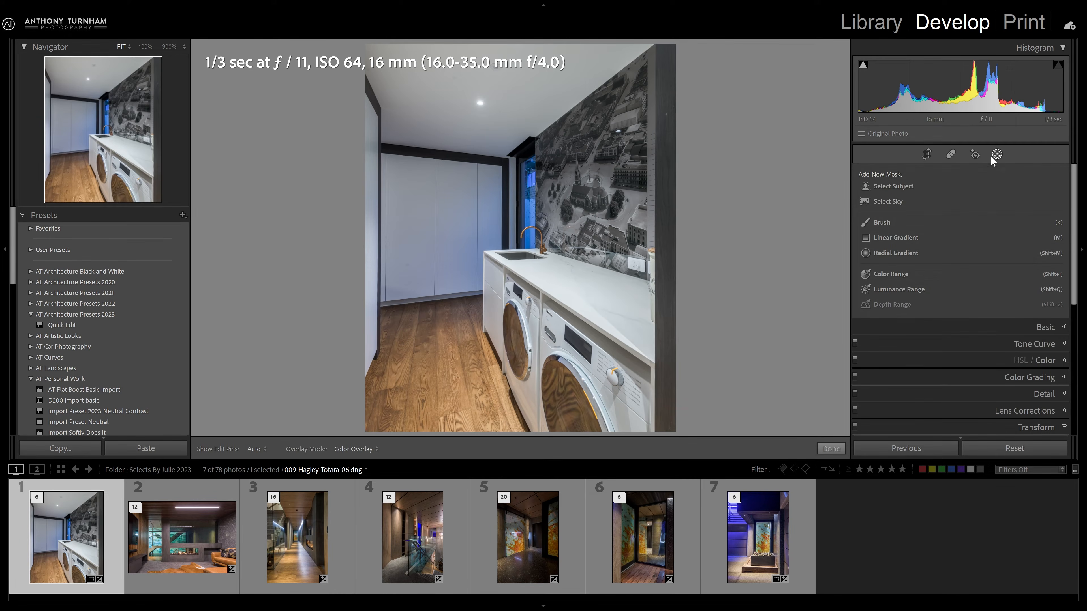
click(896, 252)
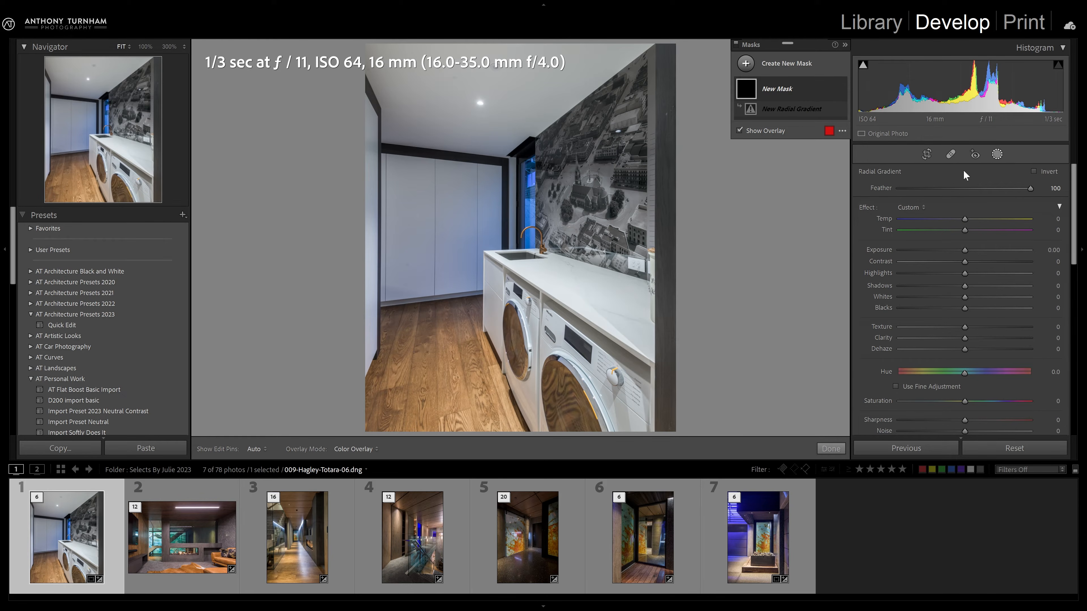
drag(492, 430, 613, 311)
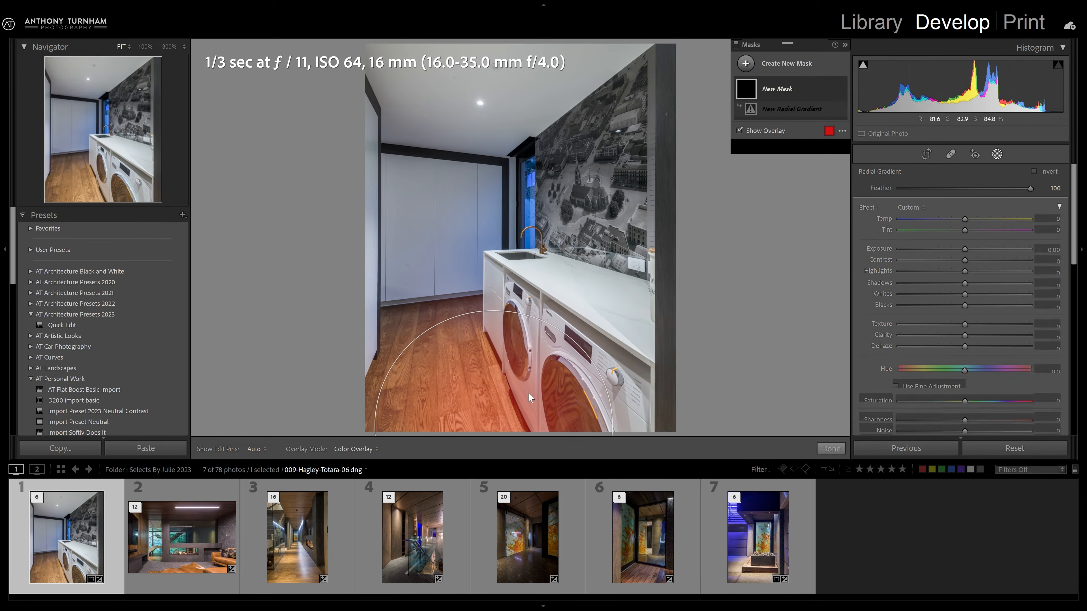
drag(493, 426, 495, 430)
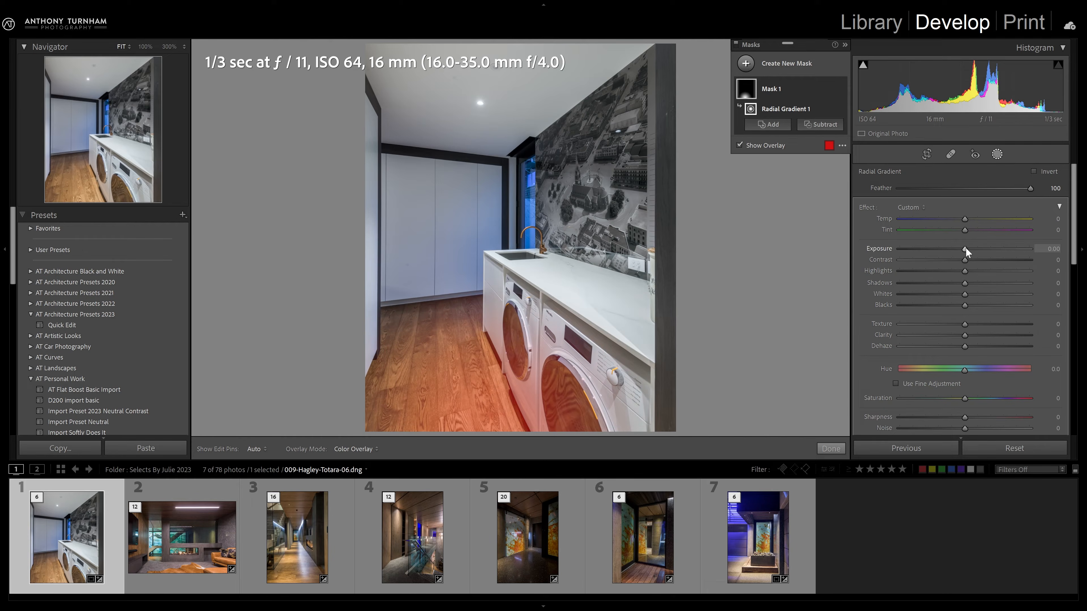
key(o)
drag(965, 247, 949, 272)
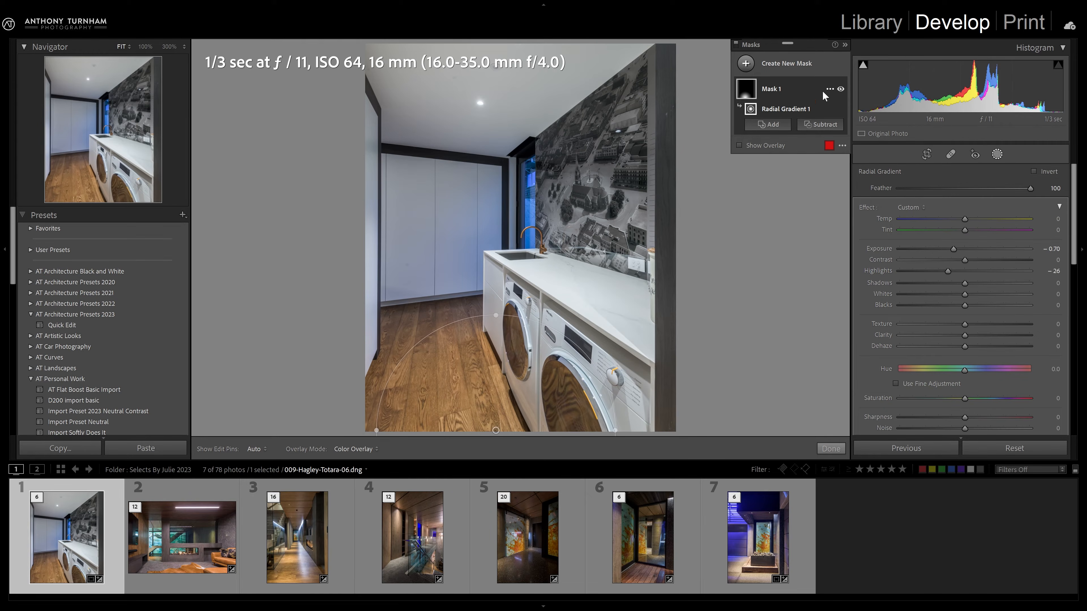
Step: Toggle the radial mask's visibility to compare the laundry floor with and without the darkening
click(841, 89)
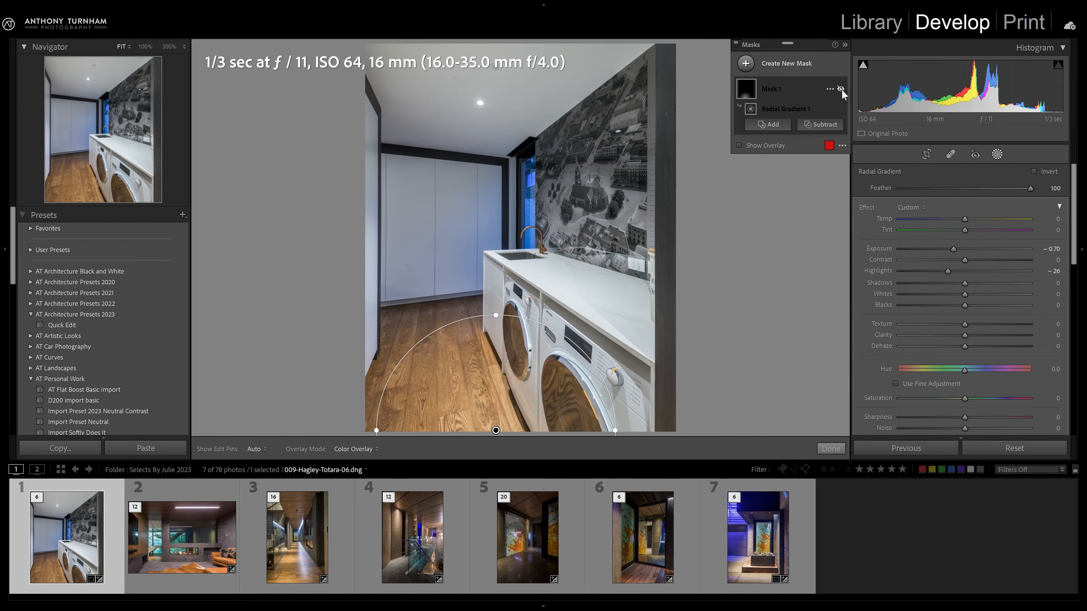
click(841, 89)
click(842, 90)
click(841, 89)
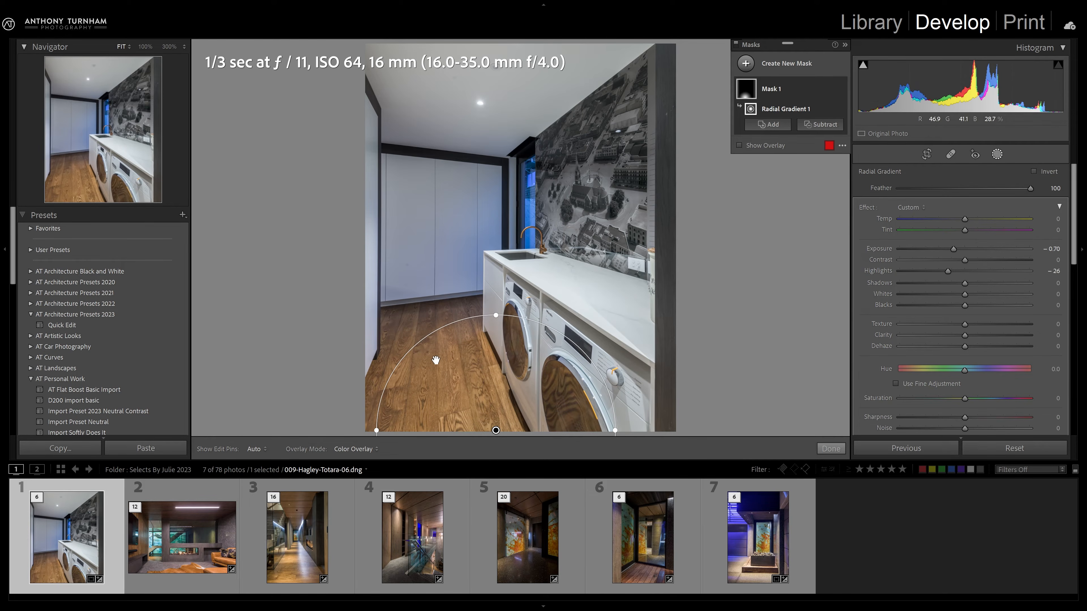
Step: Add a radial gradient mask over the laundry's white cupboards and set Exposure to 0.49 and Contrast to 27
click(782, 64)
click(821, 147)
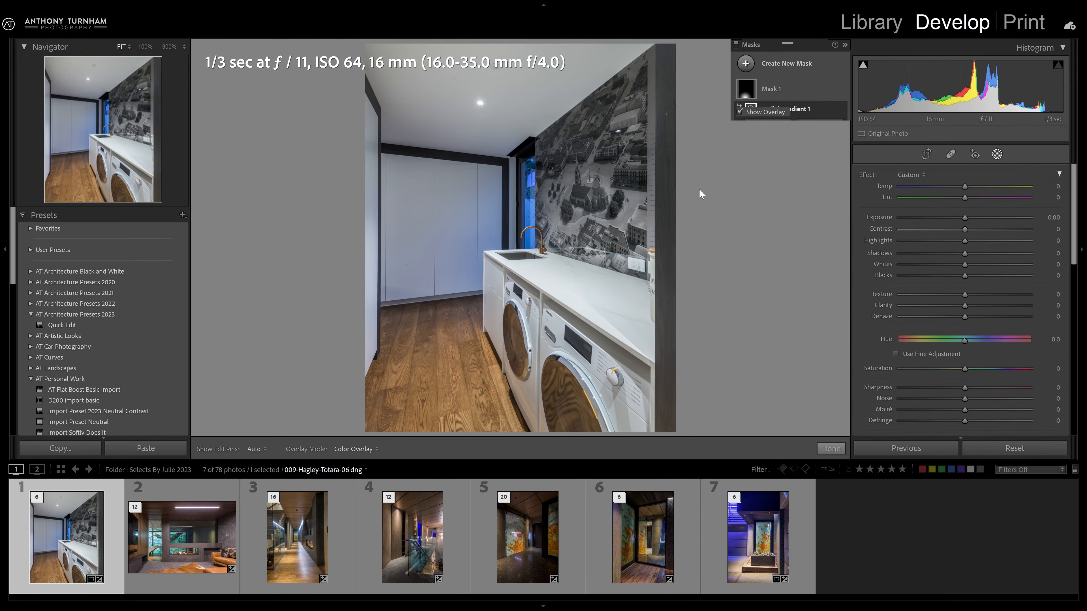
drag(396, 277, 522, 116)
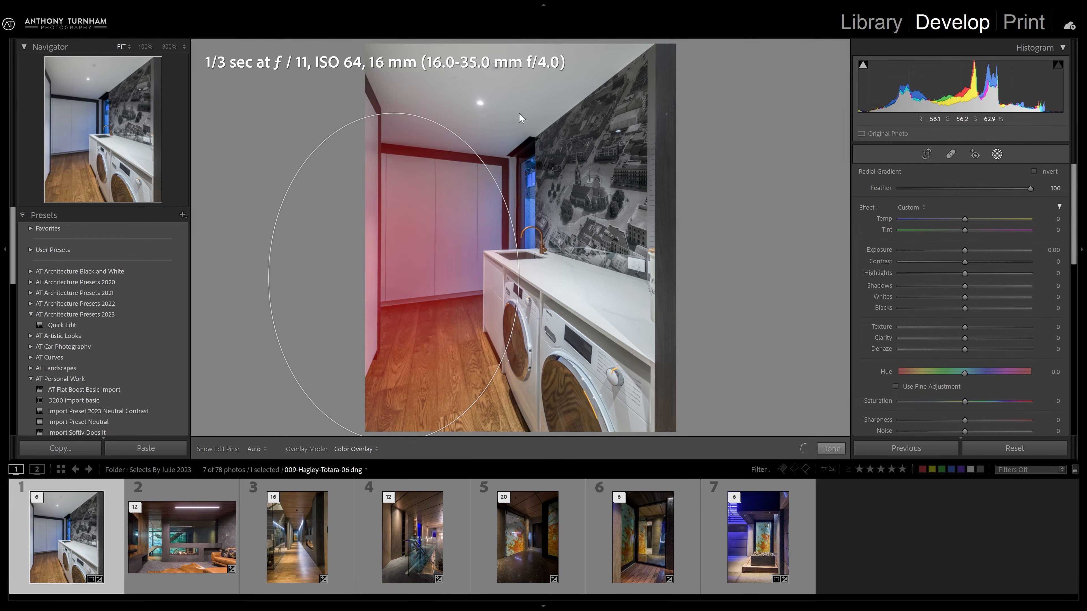
drag(969, 249, 983, 267)
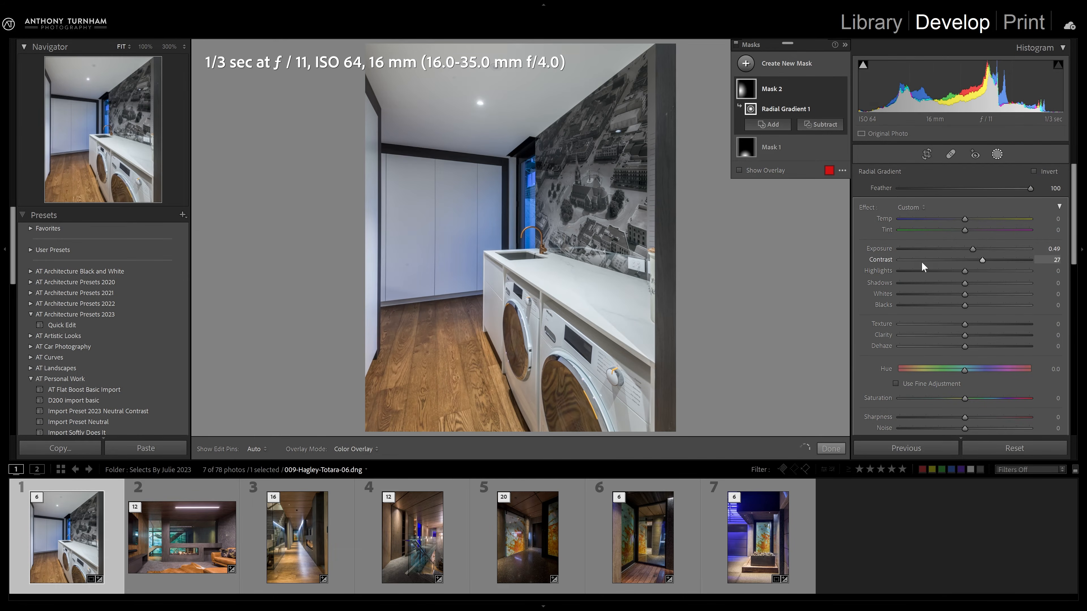
Step: Add a radial gradient mask over the ceiling corner above the cupboards, set Exposure to 0.42, and fine-tune the mask's position
click(776, 65)
click(814, 151)
drag(392, 99, 534, 227)
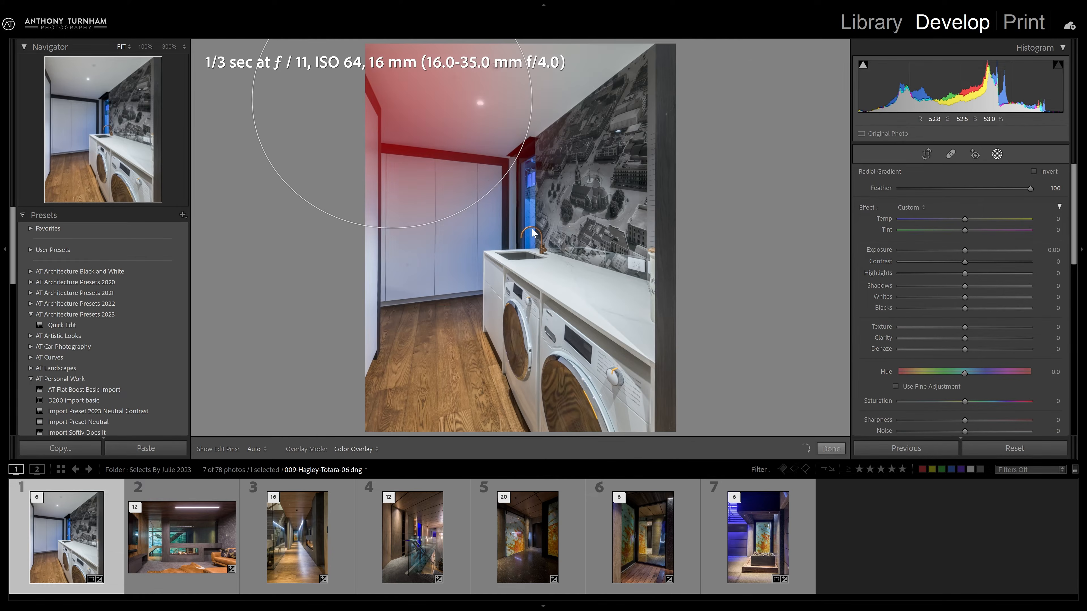
drag(966, 247, 974, 248)
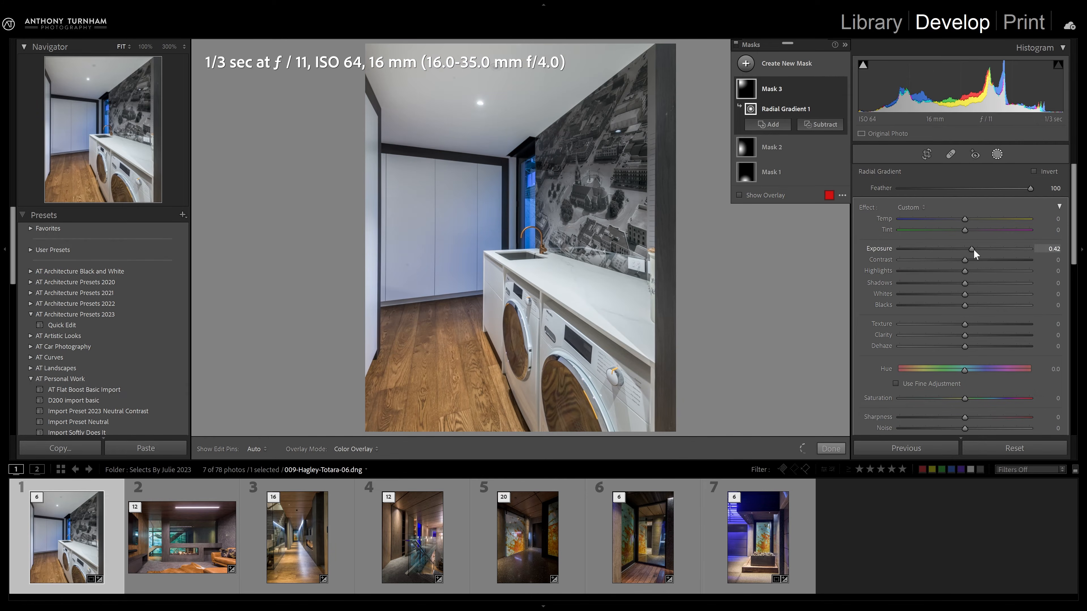
mouse_move(392, 108)
mouse_down()
mouse_move(465, 153)
mouse_move(381, 103)
mouse_up()
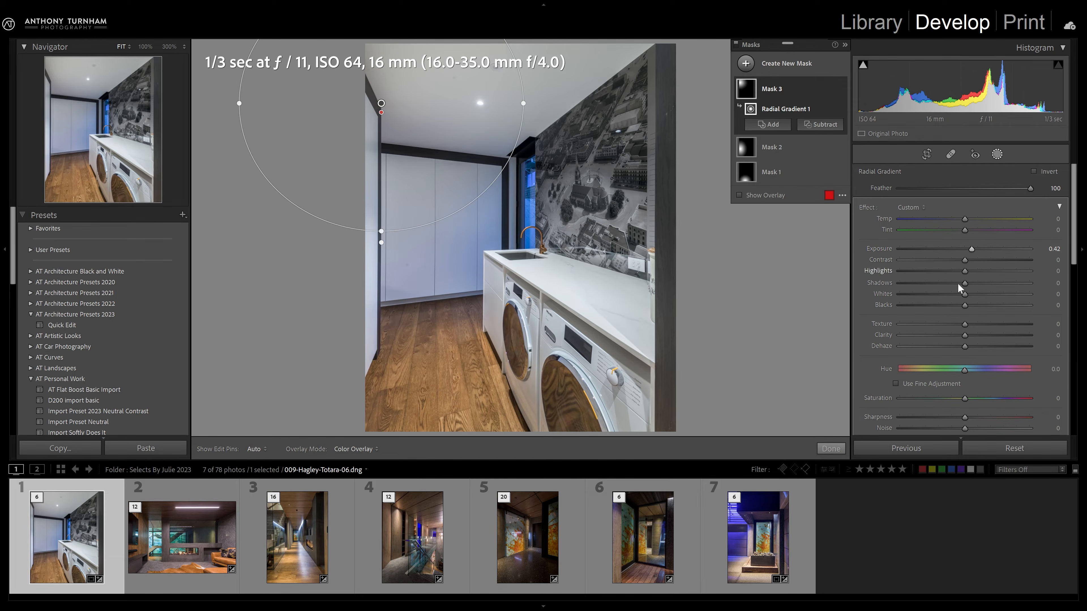
drag(381, 104, 390, 104)
Step: Test the ceiling mask's Saturation at both extremes and set it to -66
scroll(993, 310, down, 4)
drag(965, 228, 964, 229)
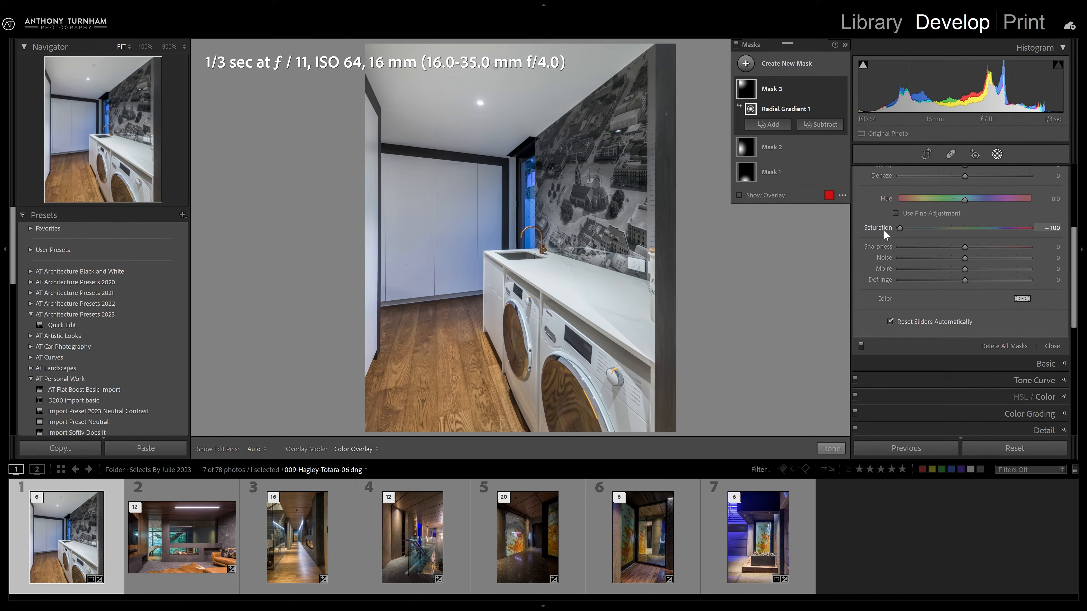
drag(883, 230, 1052, 228)
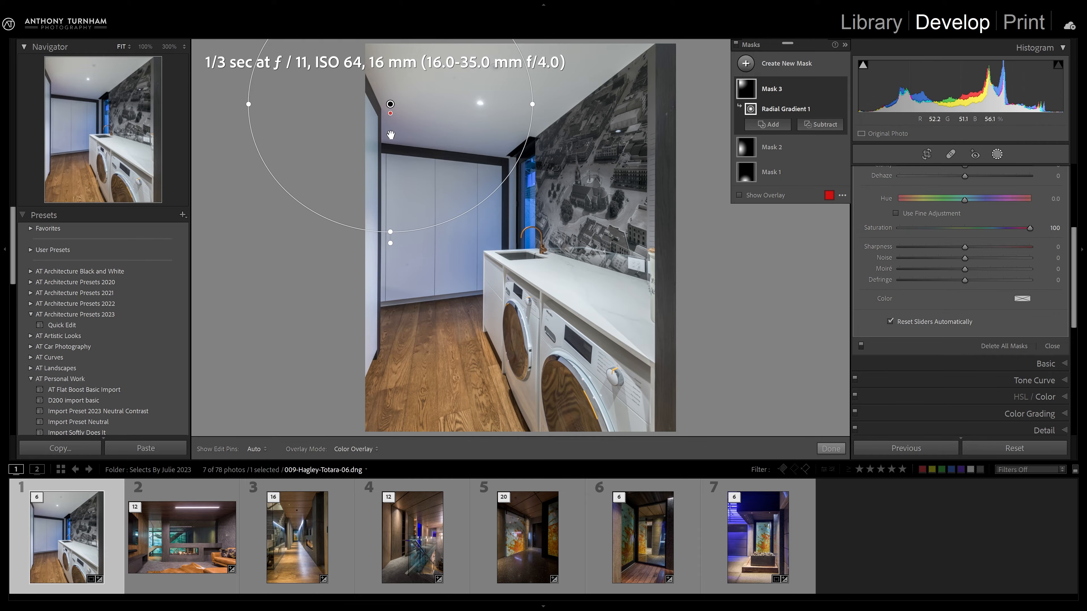
drag(1029, 228, 921, 242)
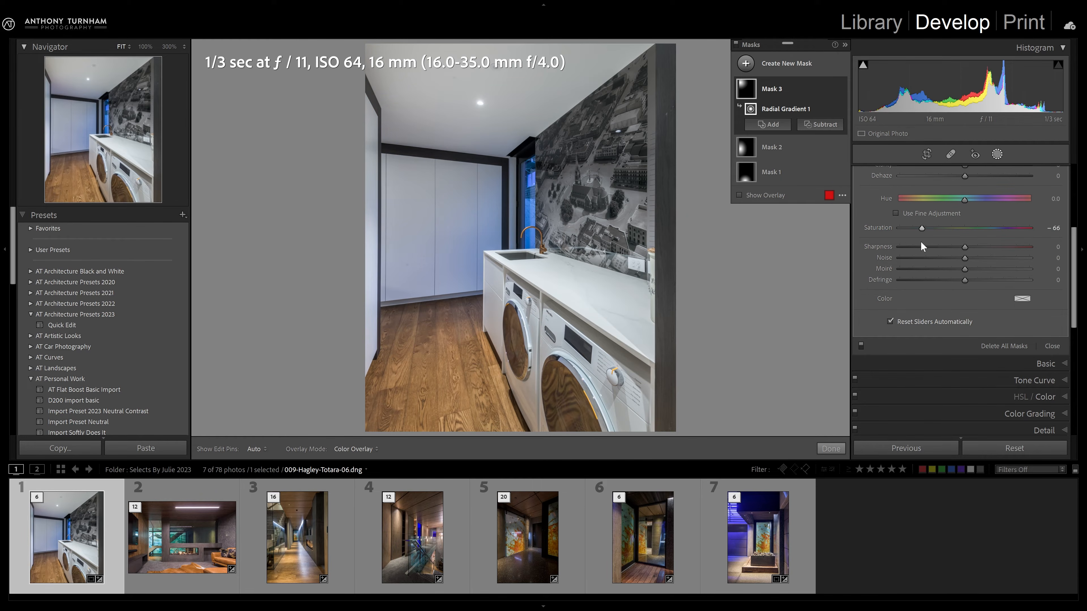
Step: Add a radial gradient mask rotated and centred along the white benchtop, and set Highlights to -35
click(787, 68)
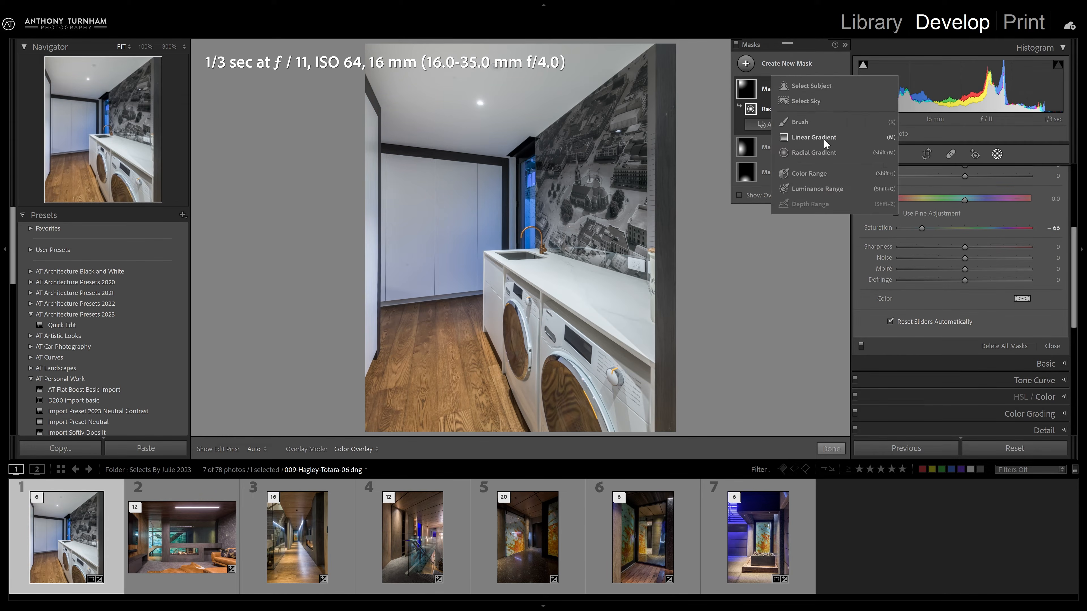
click(827, 152)
drag(525, 279, 619, 230)
drag(623, 283, 640, 315)
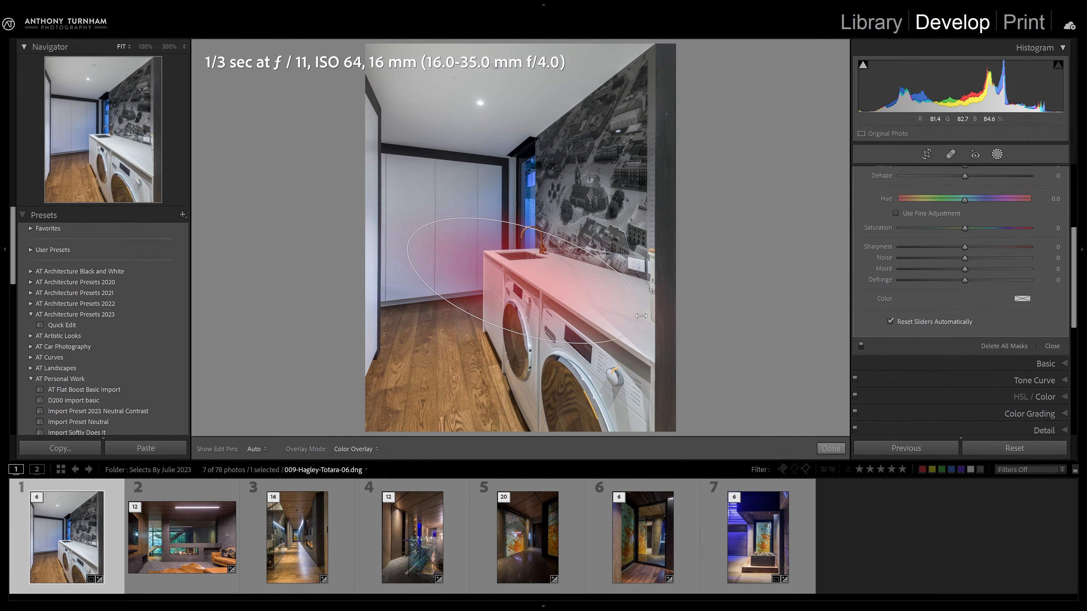
drag(526, 281, 549, 284)
scroll(944, 260, up, 5)
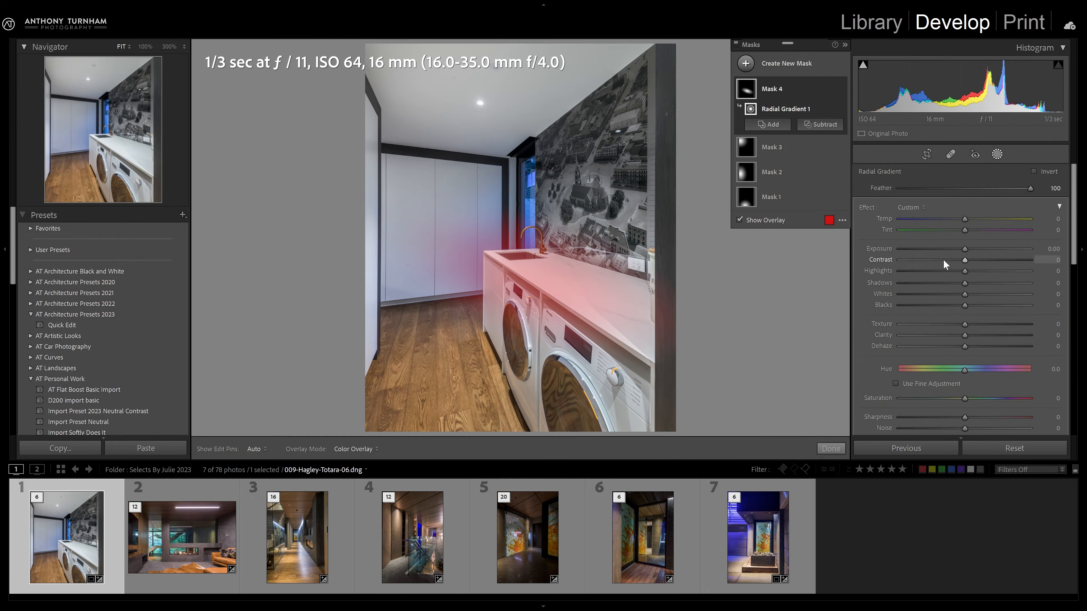
drag(963, 271, 947, 270)
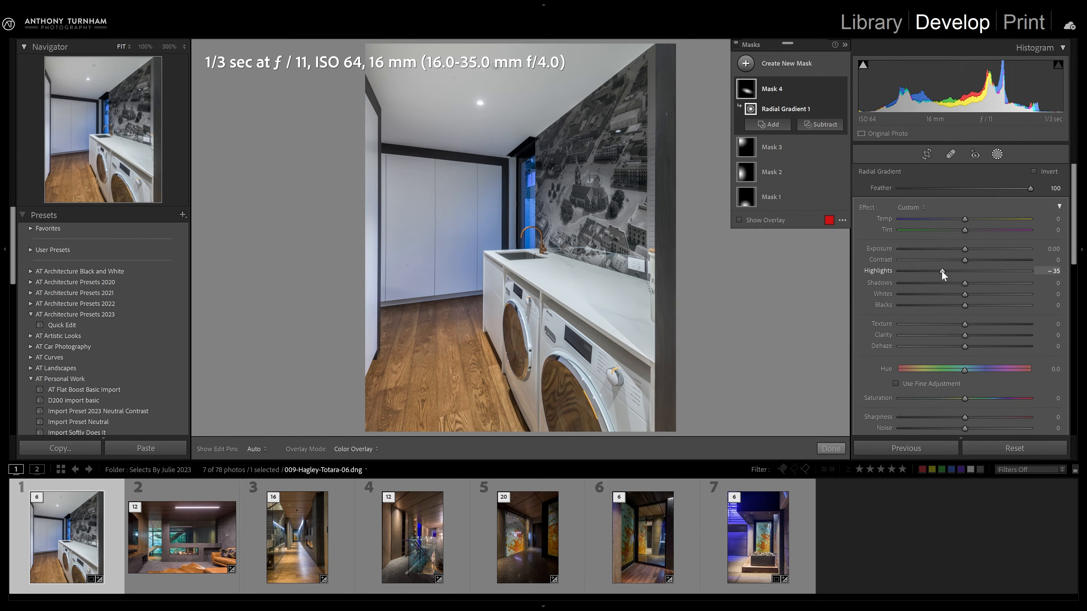
Step: Add a narrow vertical linear gradient mask over the dark post beside the mural, aligning its edge with the post at 100% zoom
click(769, 124)
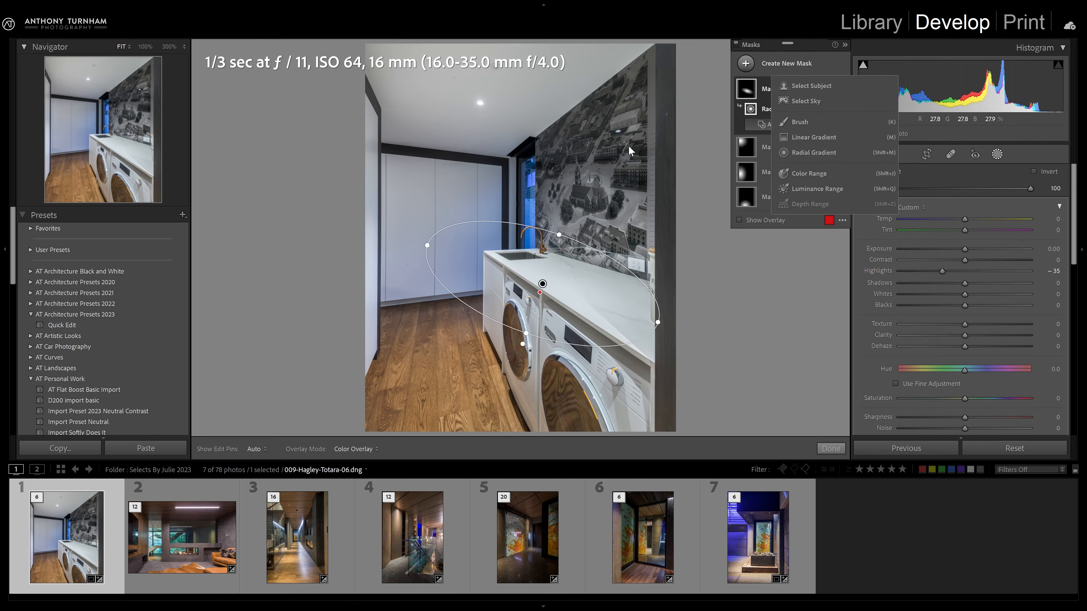
click(815, 139)
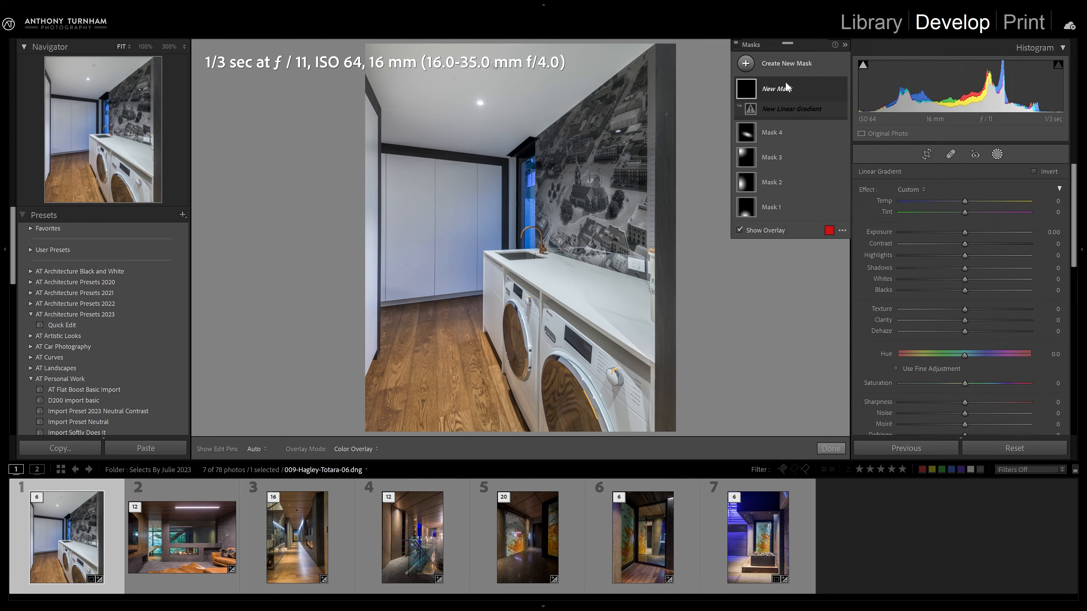
mouse_move(667, 201)
mouse_down()
mouse_move(497, 197)
mouse_move(610, 192)
mouse_move(664, 207)
mouse_move(654, 201)
mouse_up()
key(shift)
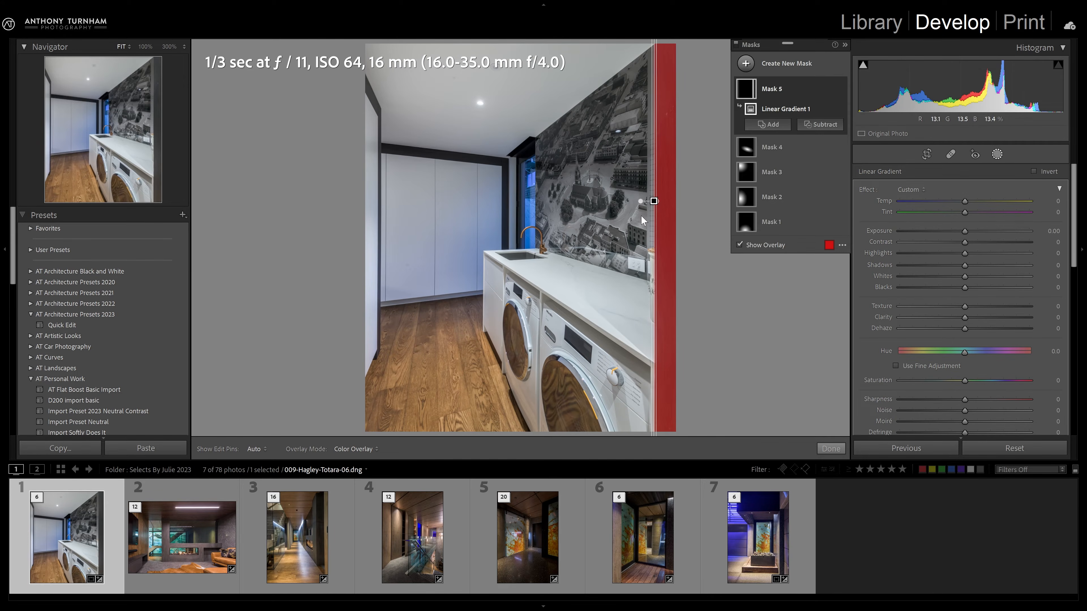
click(146, 46)
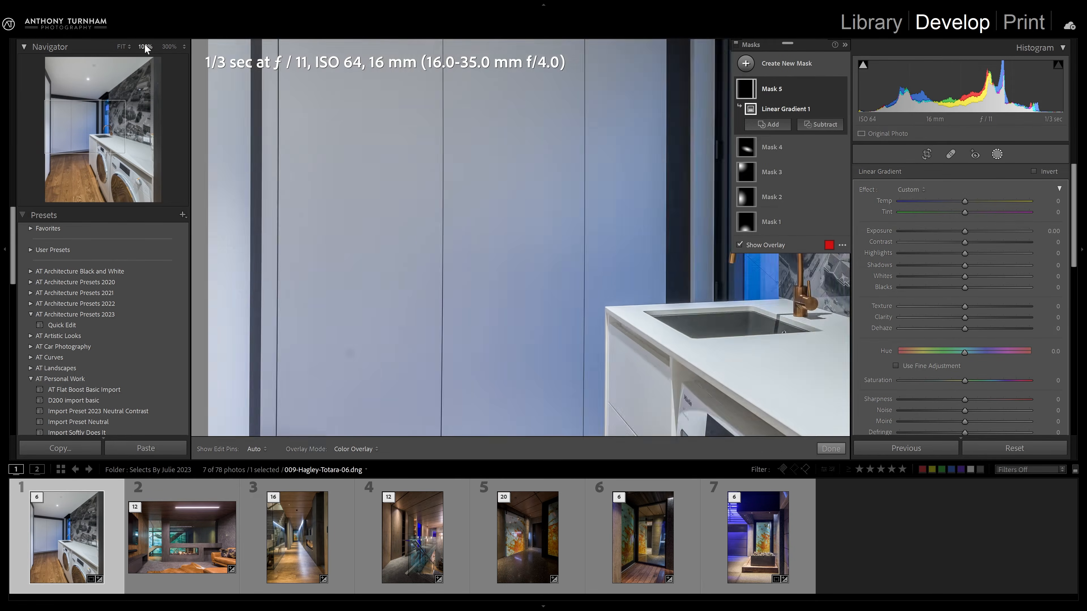
drag(134, 122, 159, 130)
drag(422, 44, 437, 44)
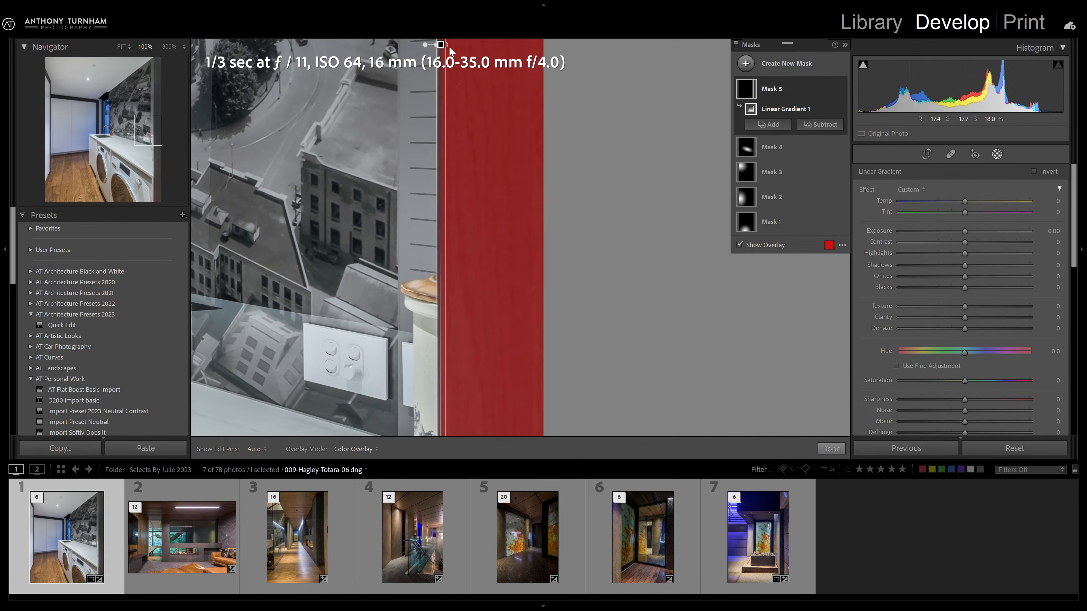
Step: Set the post mask's Exposure to -0.94, Texture to 100 and Clarity to 59, and compare the post with and without it
drag(964, 232, 1004, 263)
scroll(959, 334, down, 2)
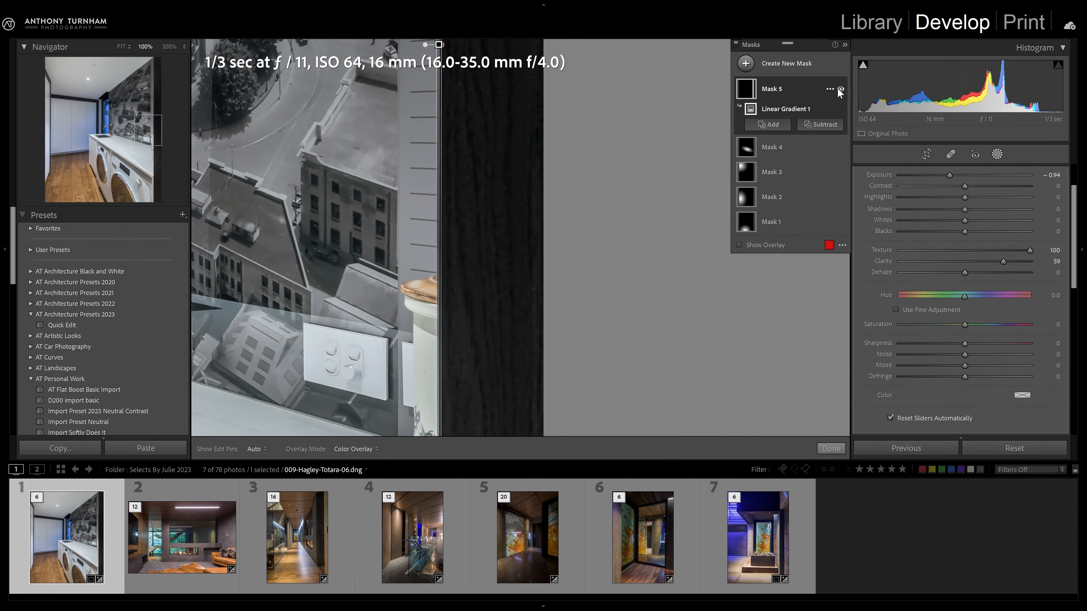
click(839, 88)
click(839, 89)
Step: Raise the dark post mask's Exposure slightly while viewing the whole photo, and deselect the mask
key(z)
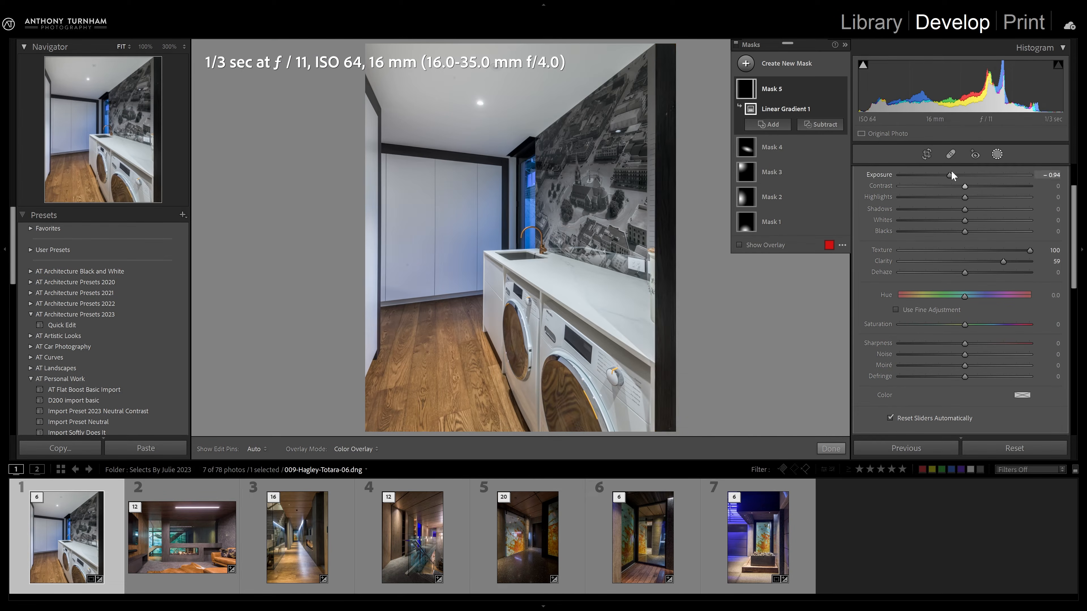
drag(949, 176, 957, 179)
click(653, 225)
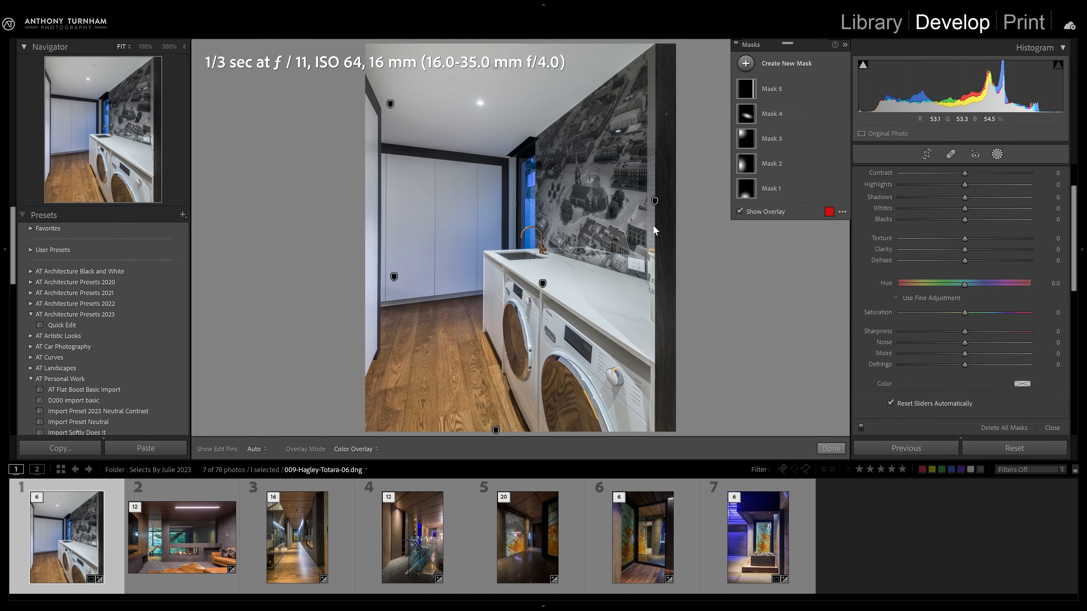
Step: Toggle all masks off and on to compare the laundry photo with and without the local adjustments
click(735, 42)
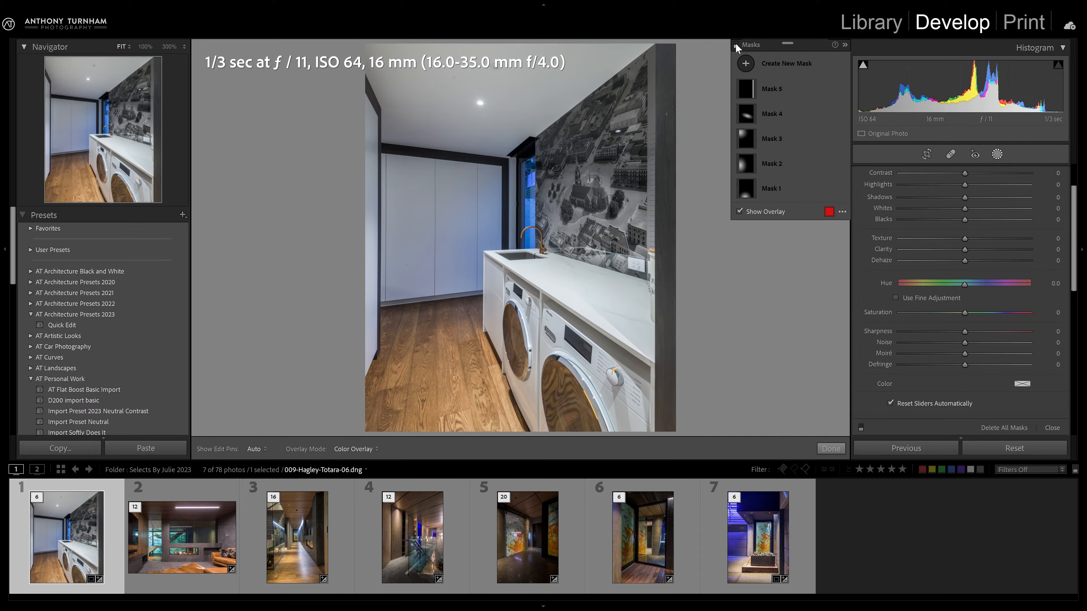
click(736, 43)
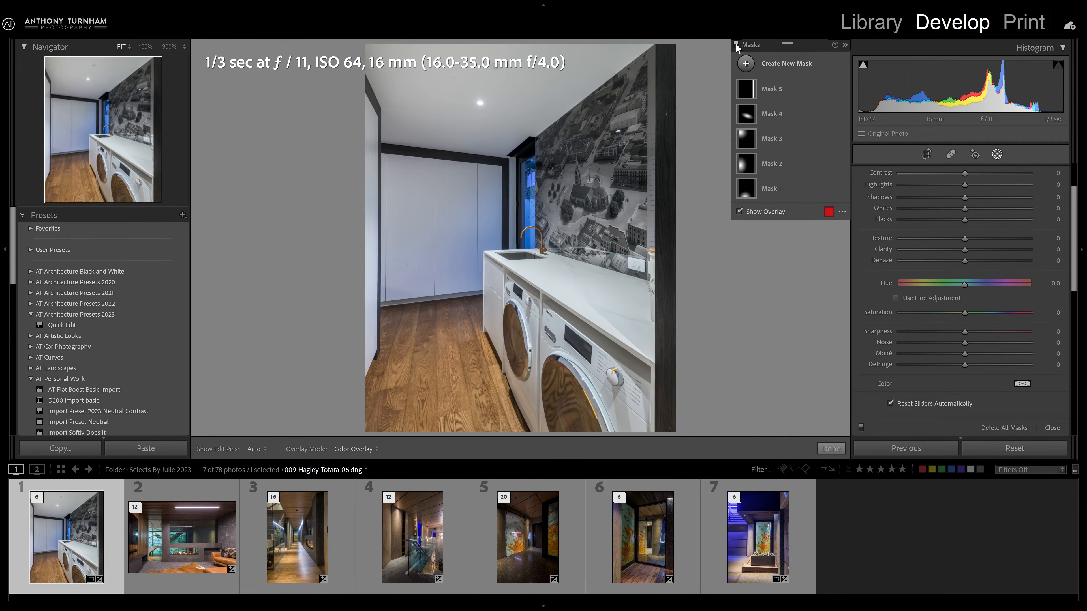
click(735, 42)
click(735, 42)
Step: Add a large radial gradient mask over the aerial-photo mural wall and set Clarity to 100
click(805, 64)
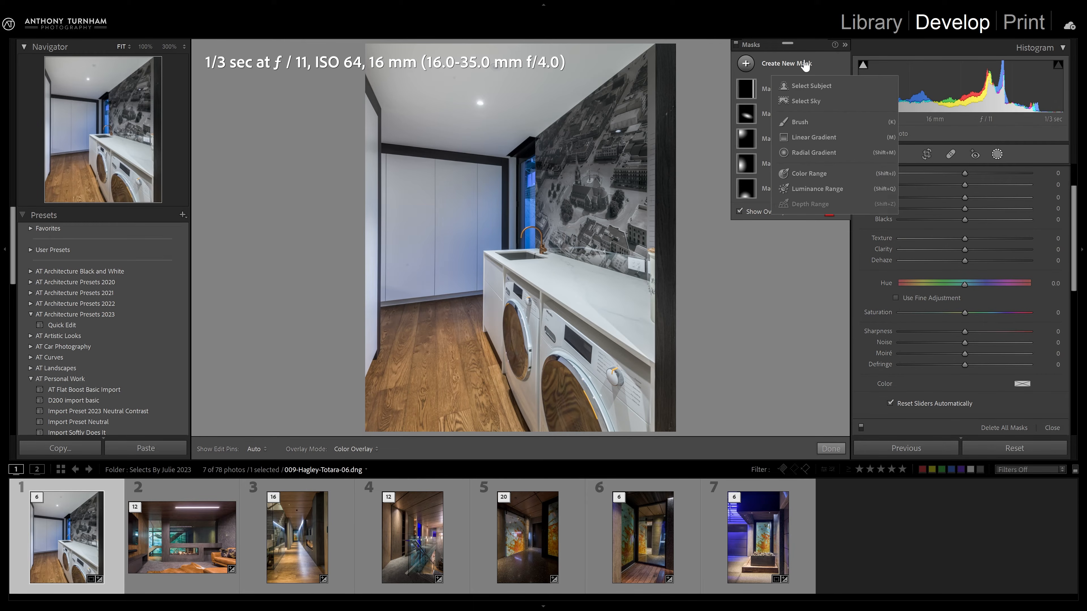
click(814, 152)
drag(595, 180, 709, 35)
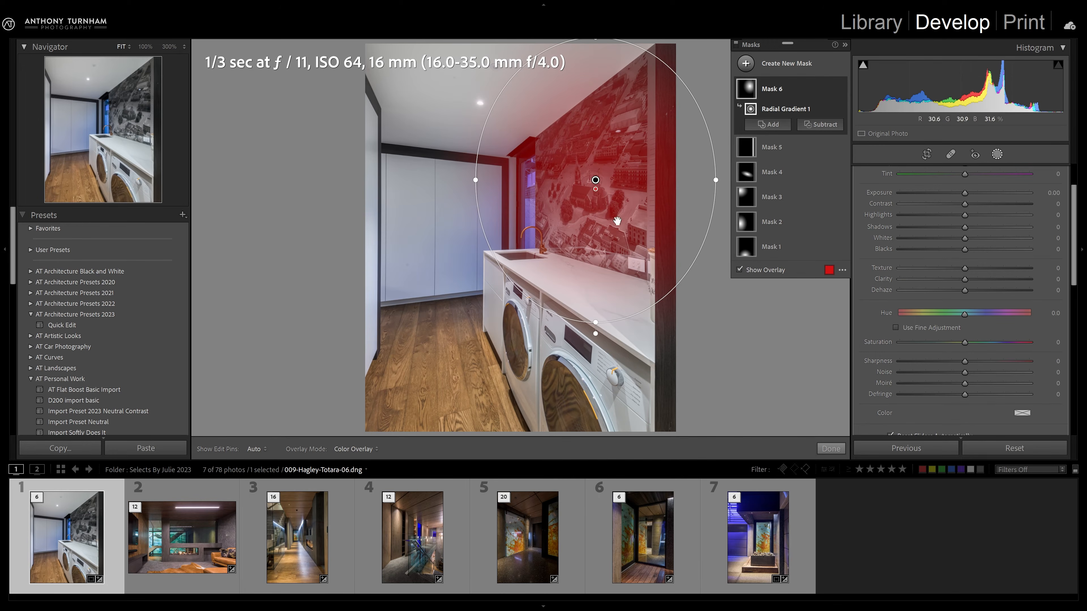
drag(964, 279, 1058, 294)
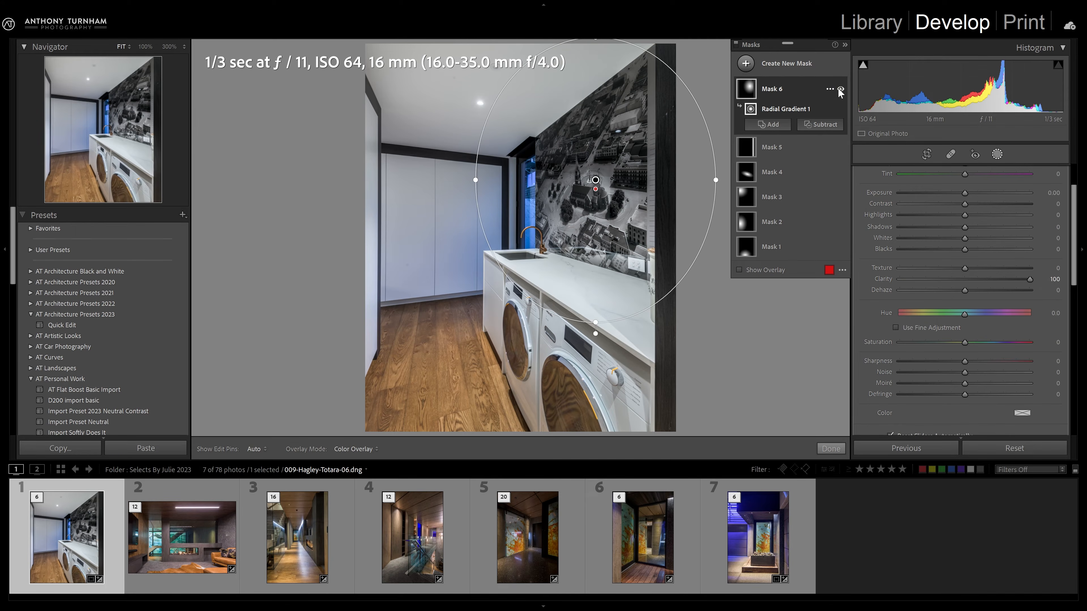
Step: Toggle the mural mask's visibility to compare the wall with and without the added clarity
click(839, 88)
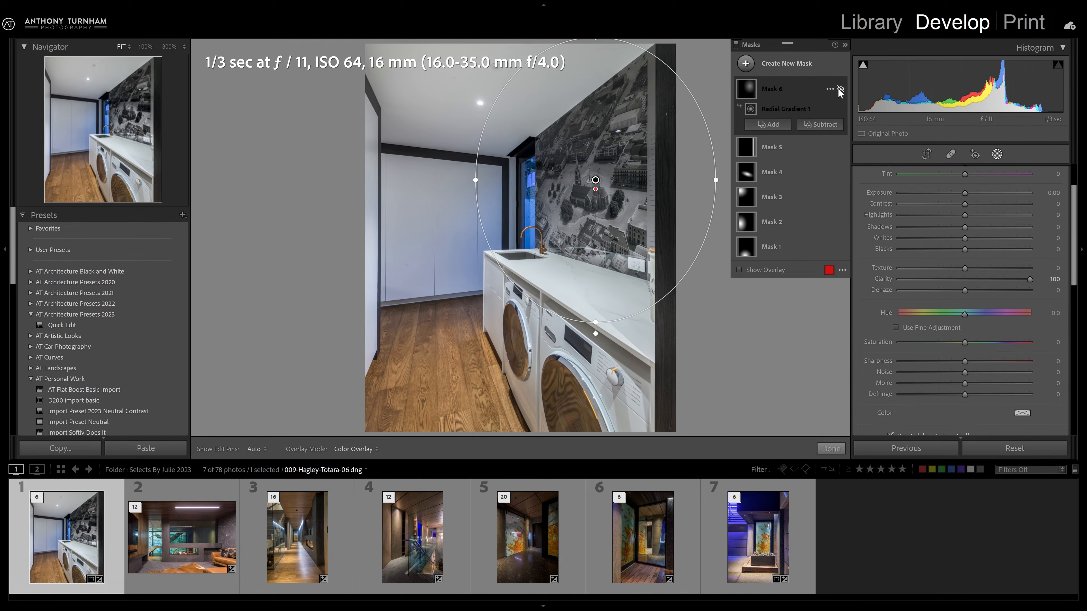
click(839, 88)
click(839, 88)
click(838, 89)
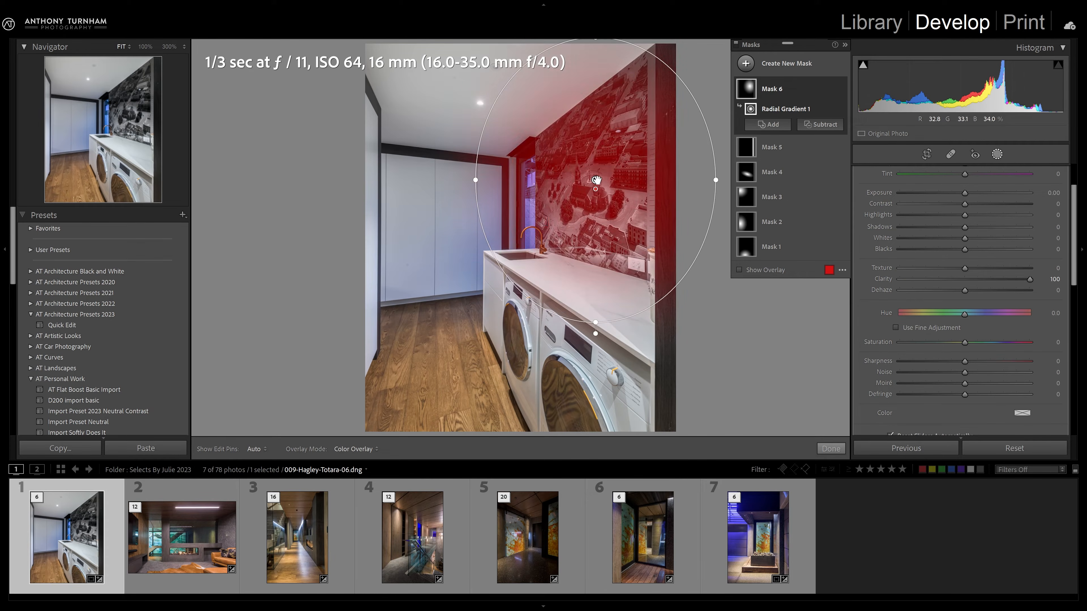
Step: Subtract a narrow vertical linear gradient from the mural mask to exclude the dark post
click(818, 125)
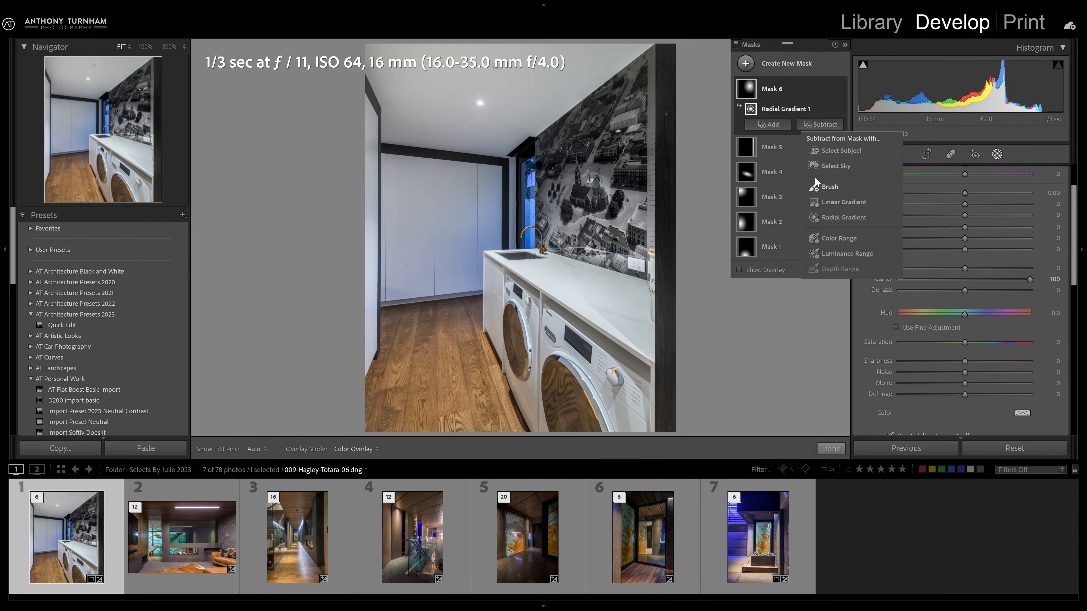
click(832, 203)
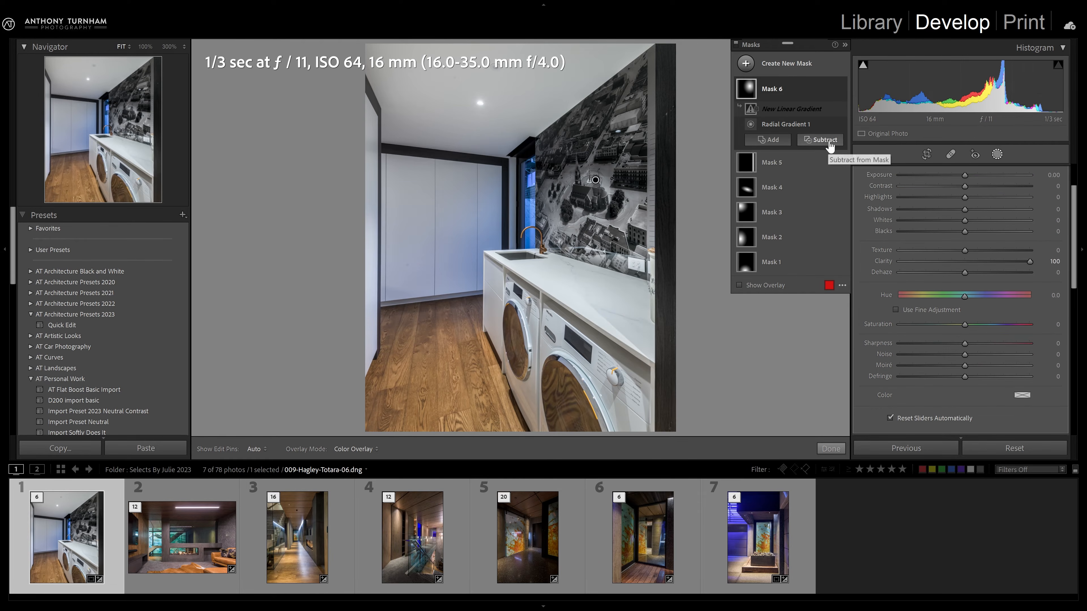
drag(657, 181, 653, 181)
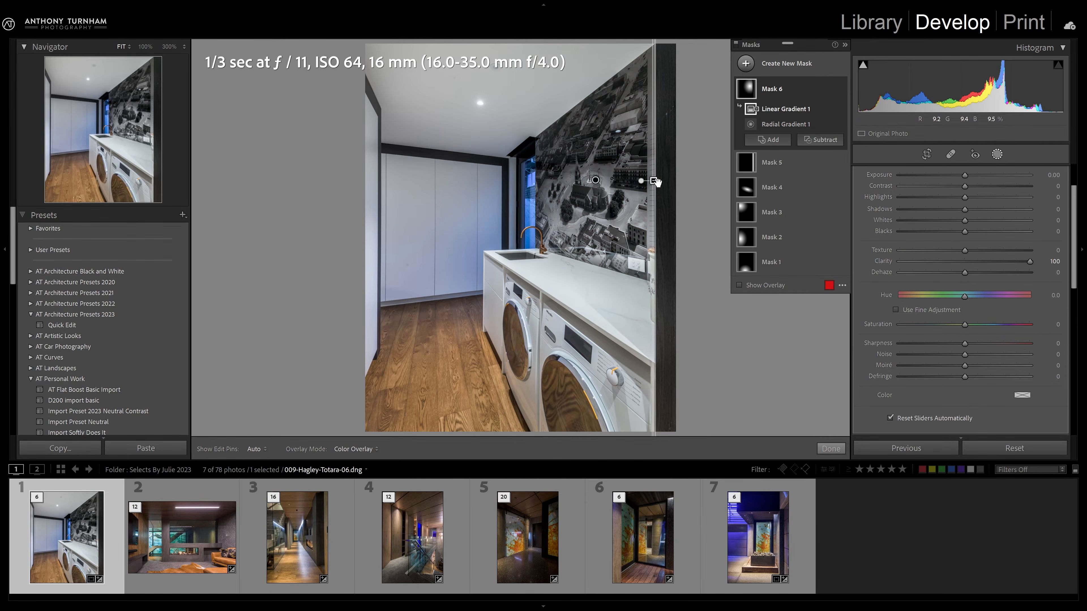
Step: Add a radial gradient mask over the two washers and the front of the benchtop
click(788, 63)
click(812, 147)
drag(556, 420, 696, 258)
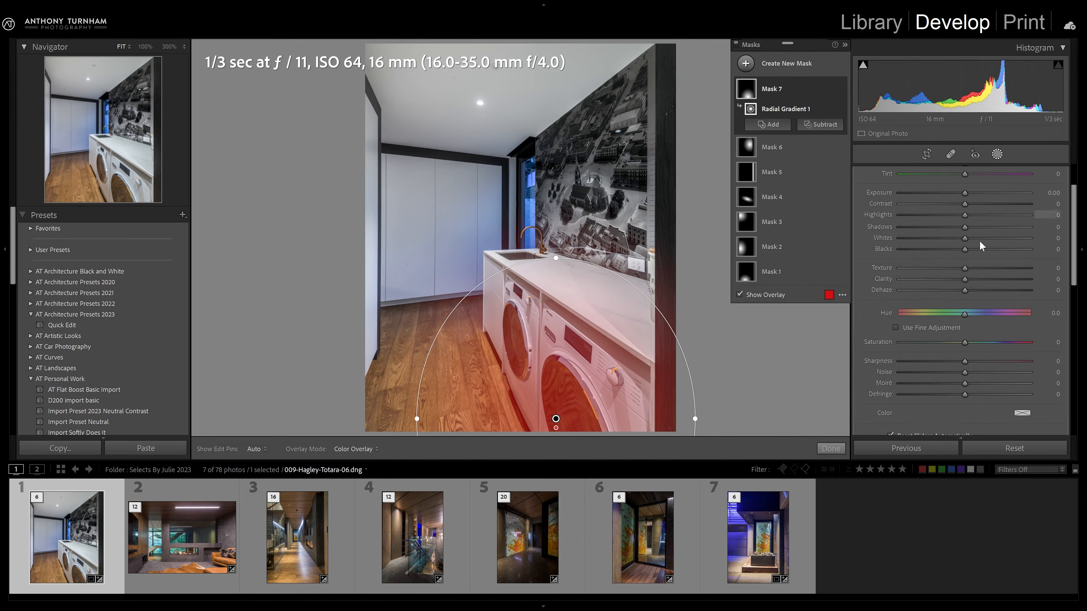
Step: Set the washer mask's Blacks to -38, Contrast to 34, Exposure to -0.04 and Shadows to -100, and shift it toward the front washer
drag(964, 249, 939, 254)
drag(964, 205, 987, 205)
click(964, 193)
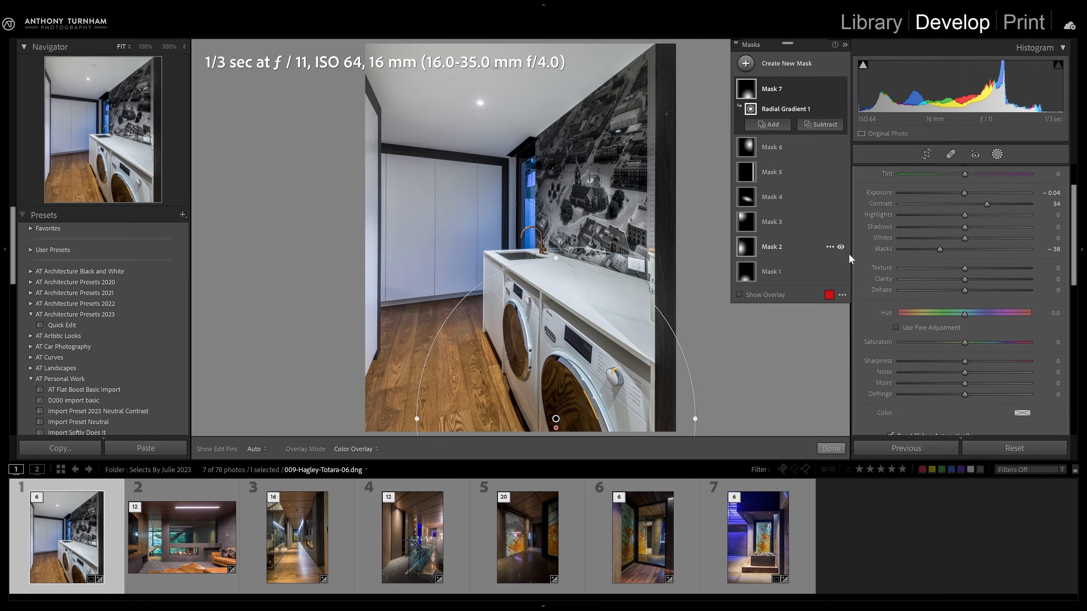
drag(961, 228, 898, 216)
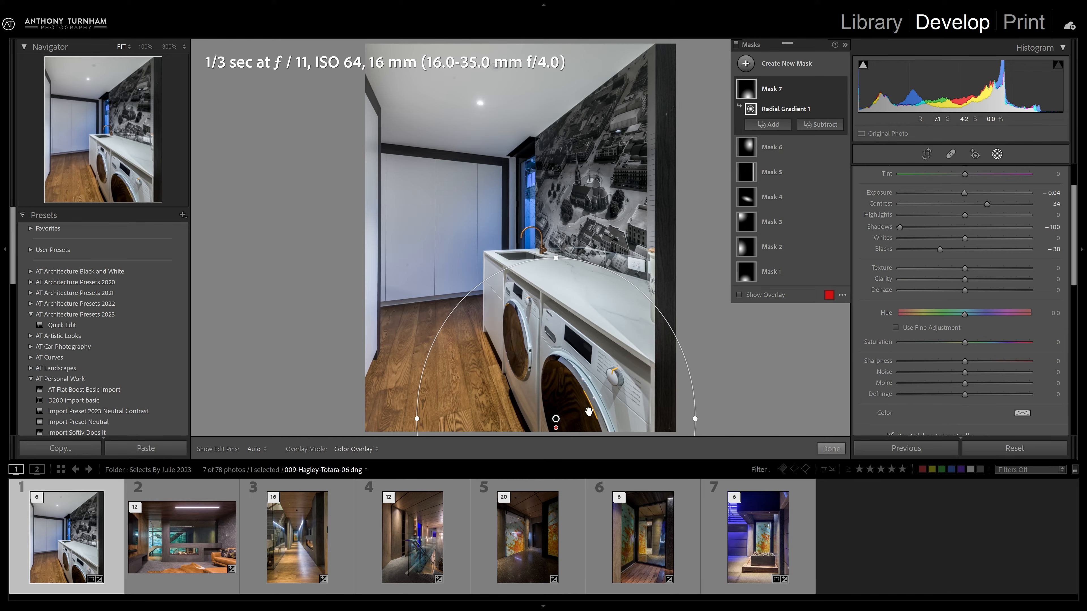
mouse_move(584, 400)
mouse_down()
mouse_move(318, 398)
mouse_move(555, 389)
mouse_move(352, 384)
mouse_move(574, 421)
mouse_move(347, 406)
mouse_move(571, 416)
mouse_up()
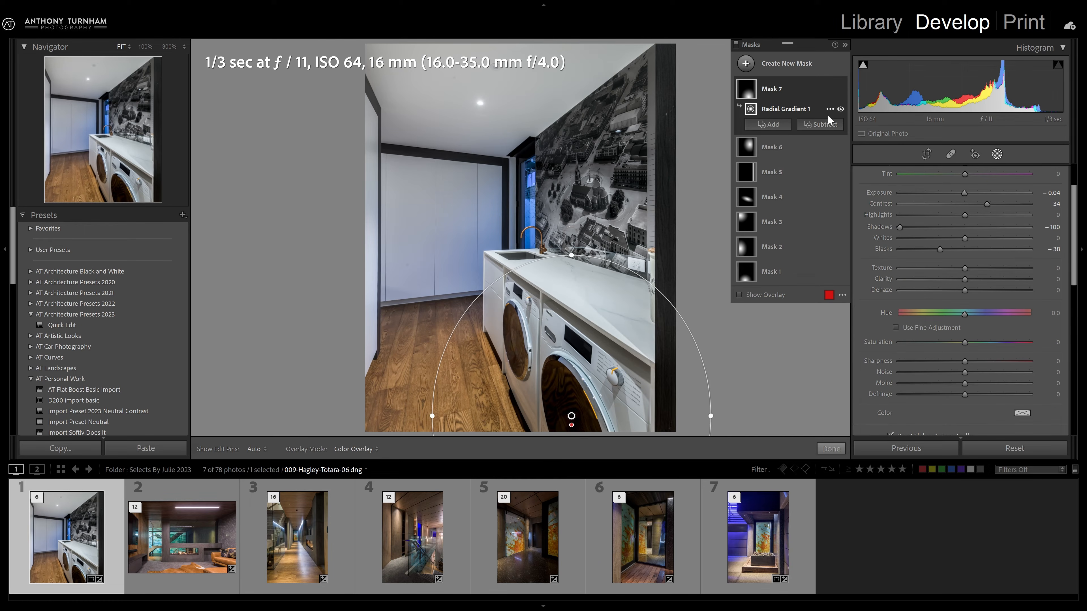
Step: Intersect the washer radial gradient with a luminance range sampled from the front washer's dark glass door
click(829, 109)
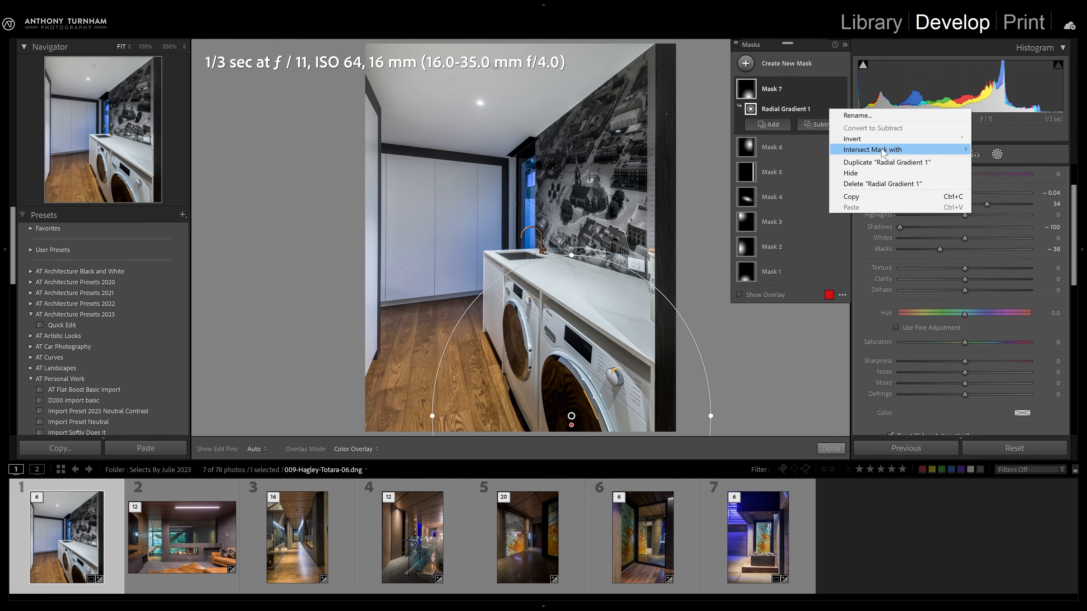
mouse_move(899, 149)
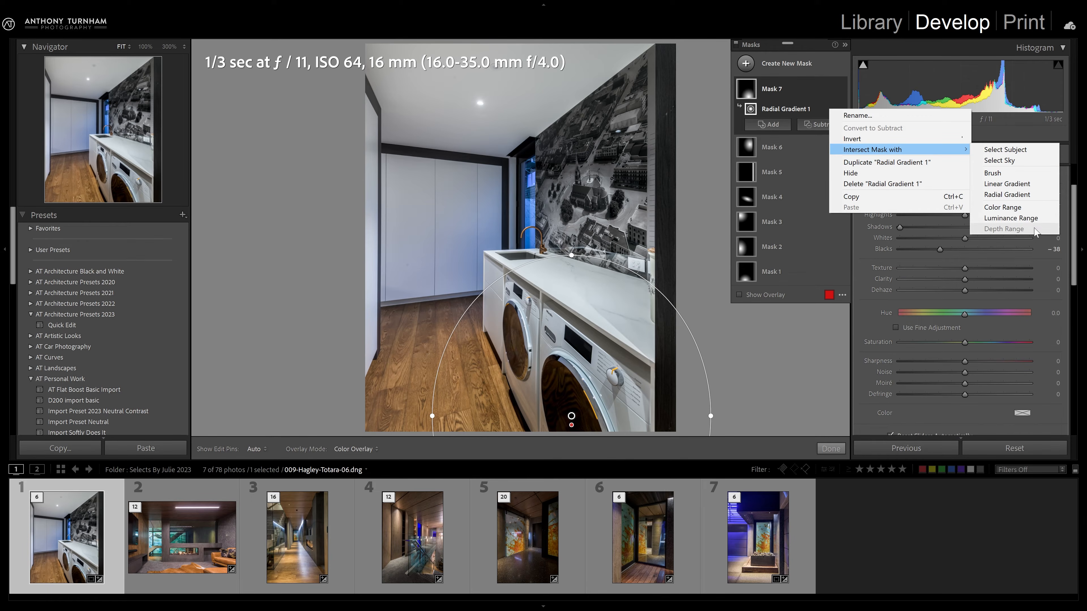
click(1008, 218)
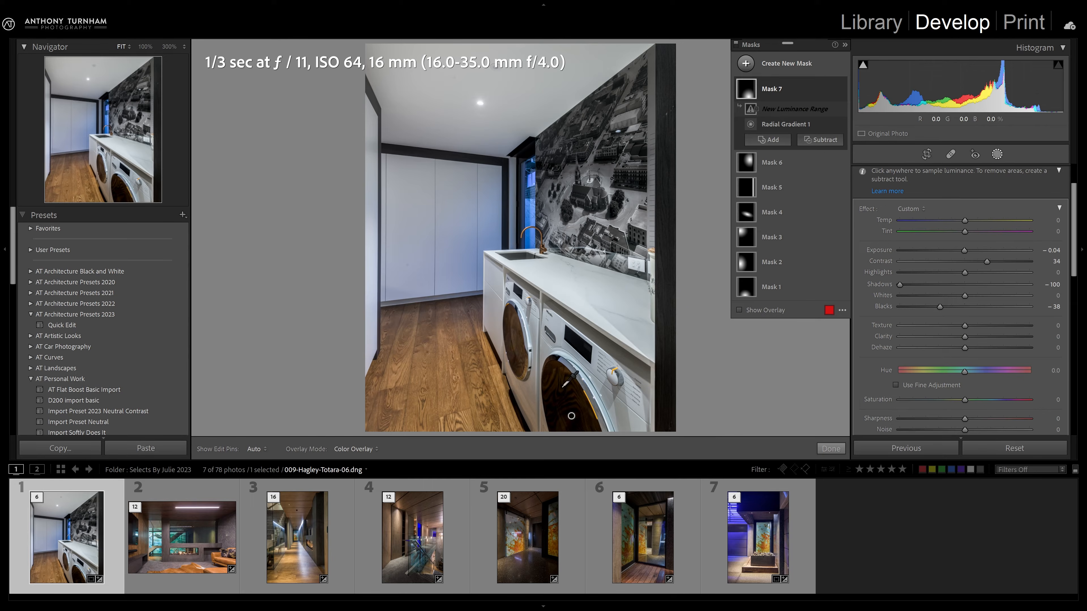
drag(559, 380, 569, 388)
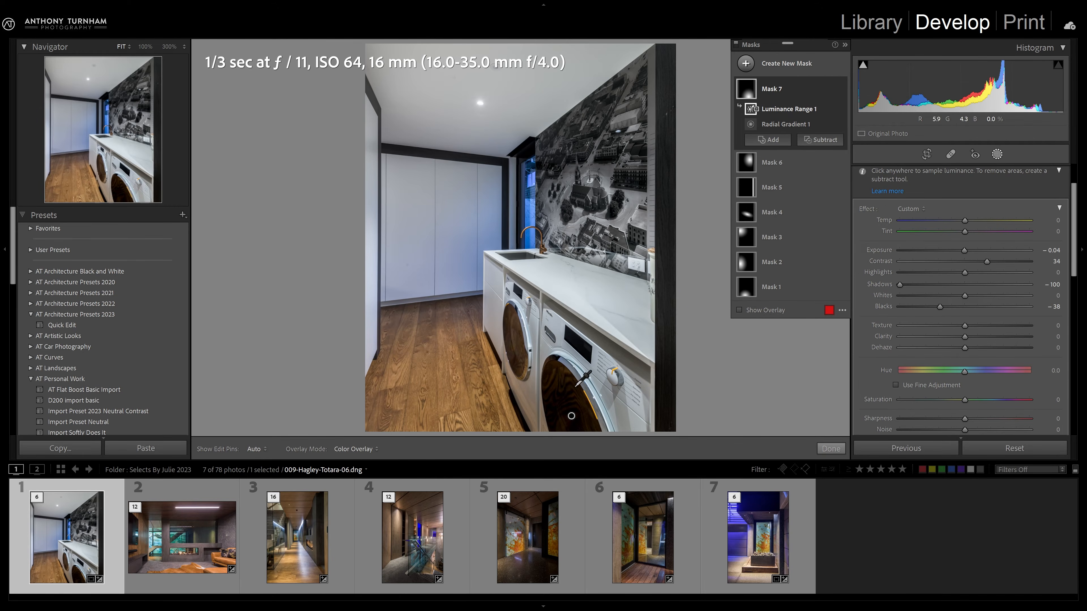
mouse_move(565, 384)
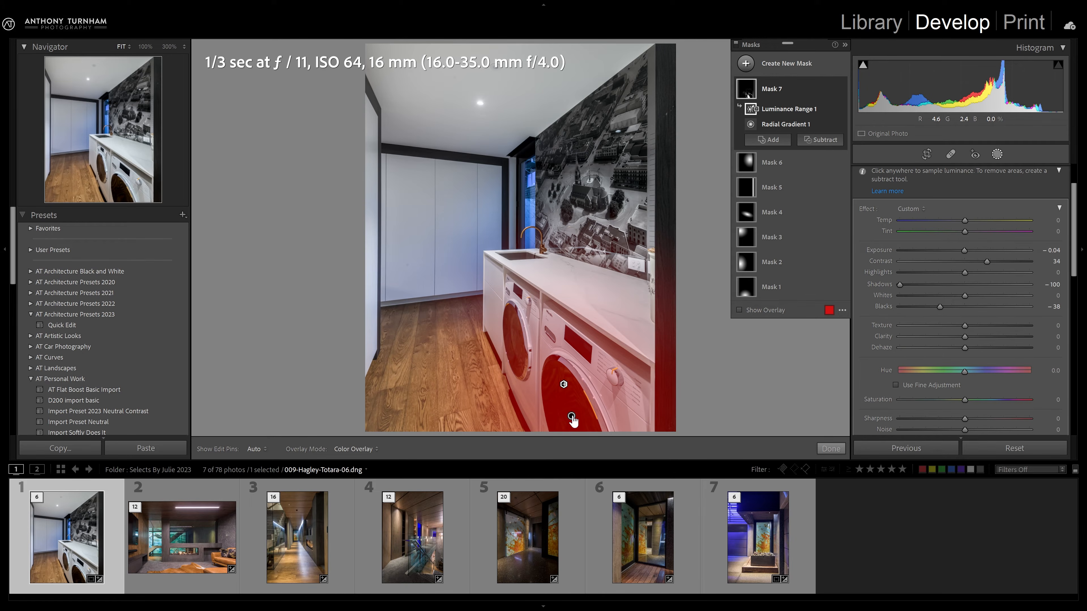
click(563, 384)
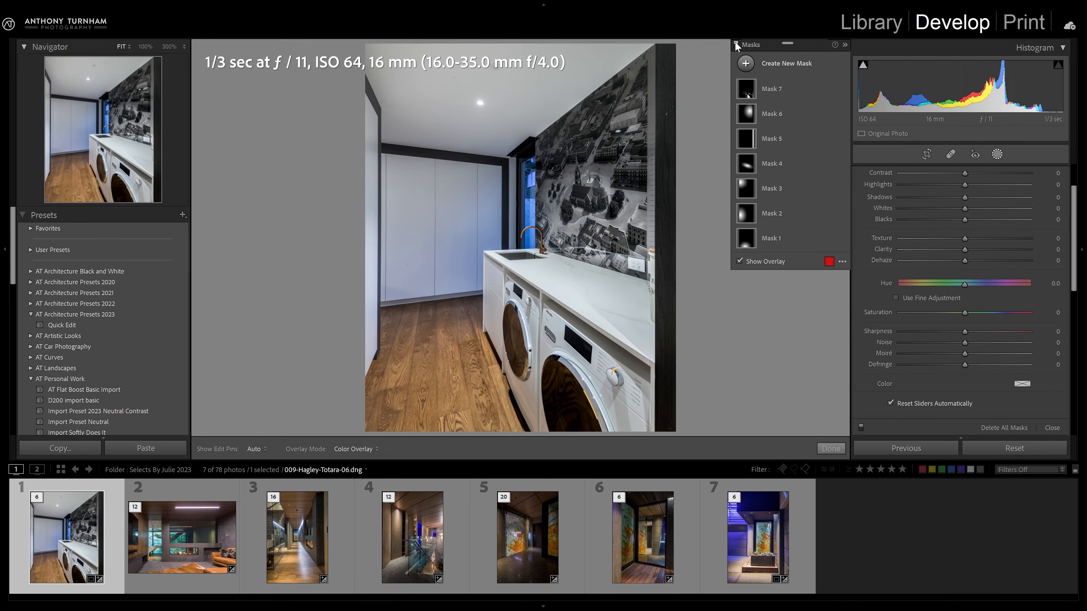
Step: Toggle the visibility of all masks to compare the laundry photo with and without the local adjustments
click(735, 44)
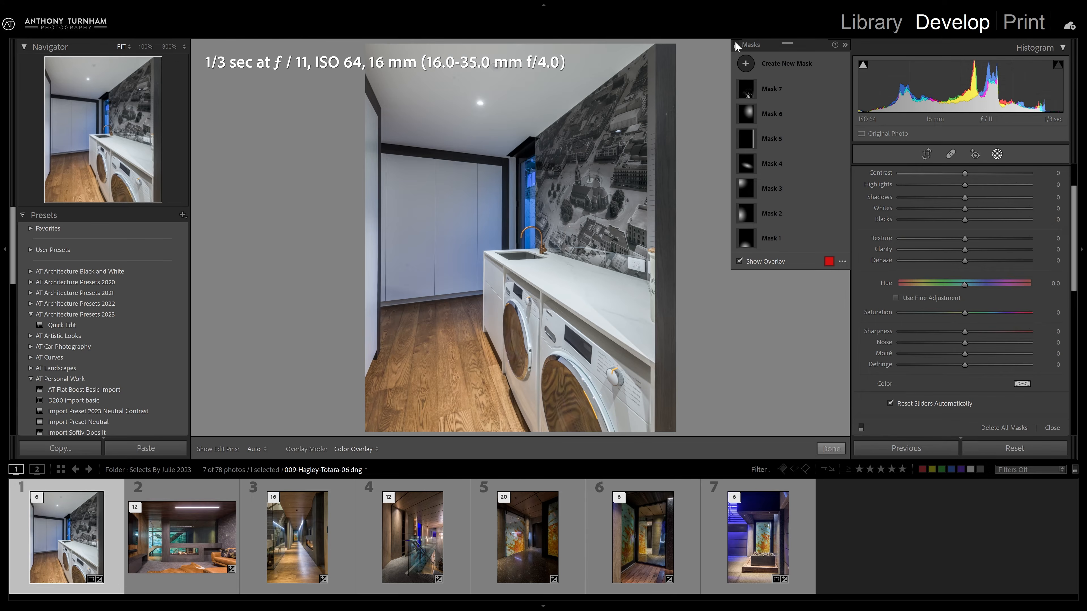
click(736, 43)
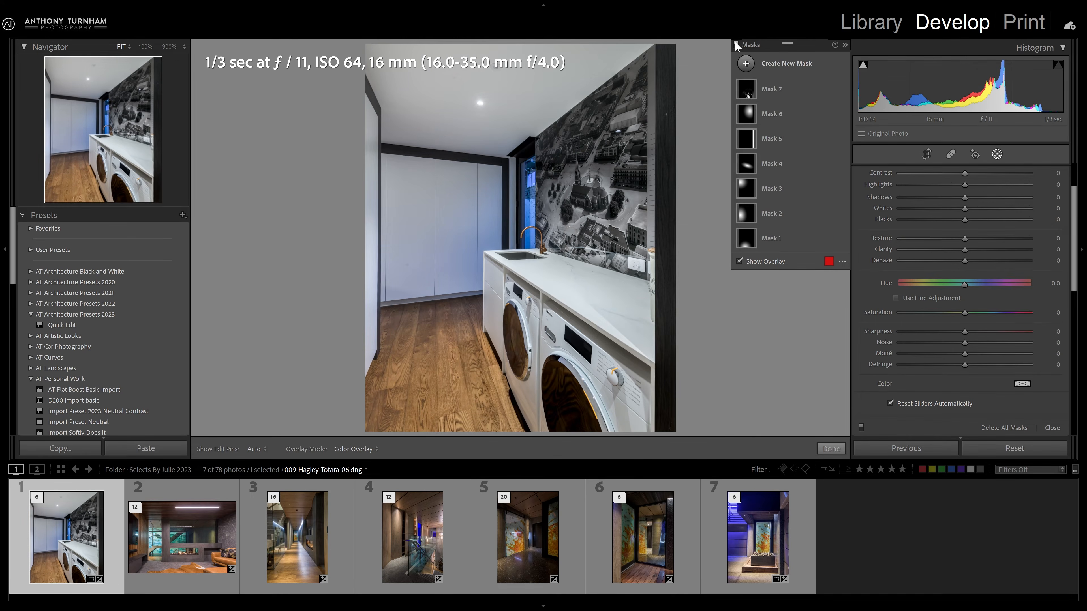
click(735, 42)
click(735, 42)
click(735, 42)
click(735, 43)
click(736, 44)
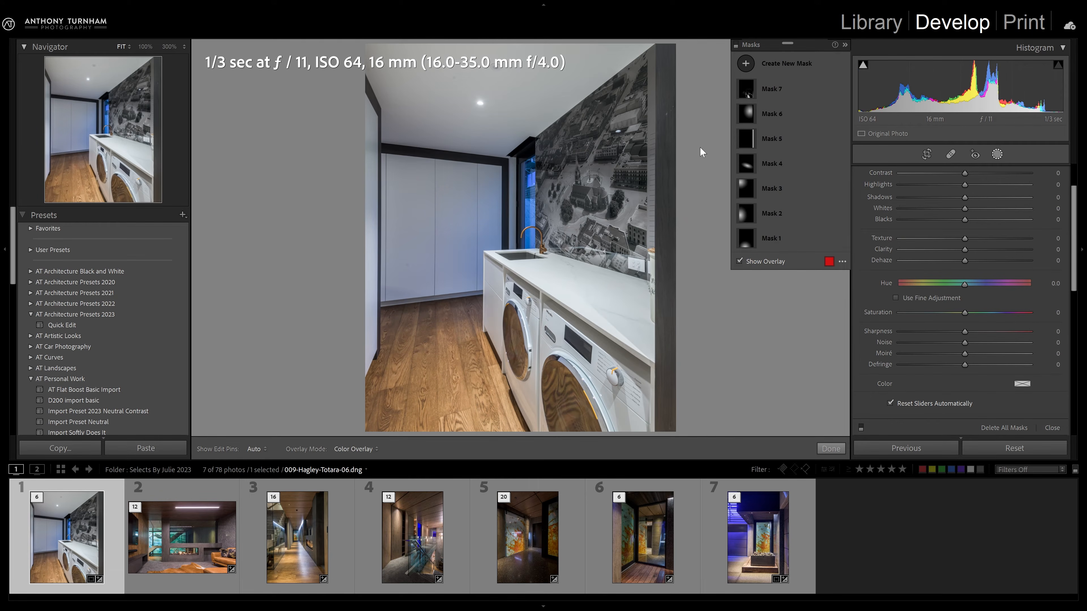
Step: Reset the laundry photo to view the unedited original, and undo both the reset and the hiding of the masks
click(975, 447)
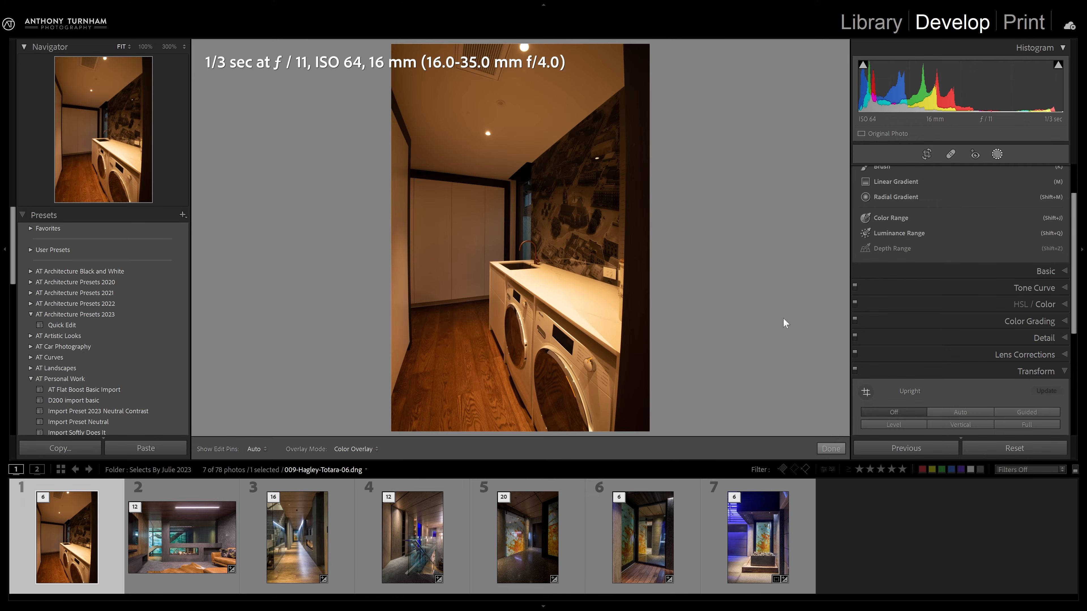
key(ctrl+z)
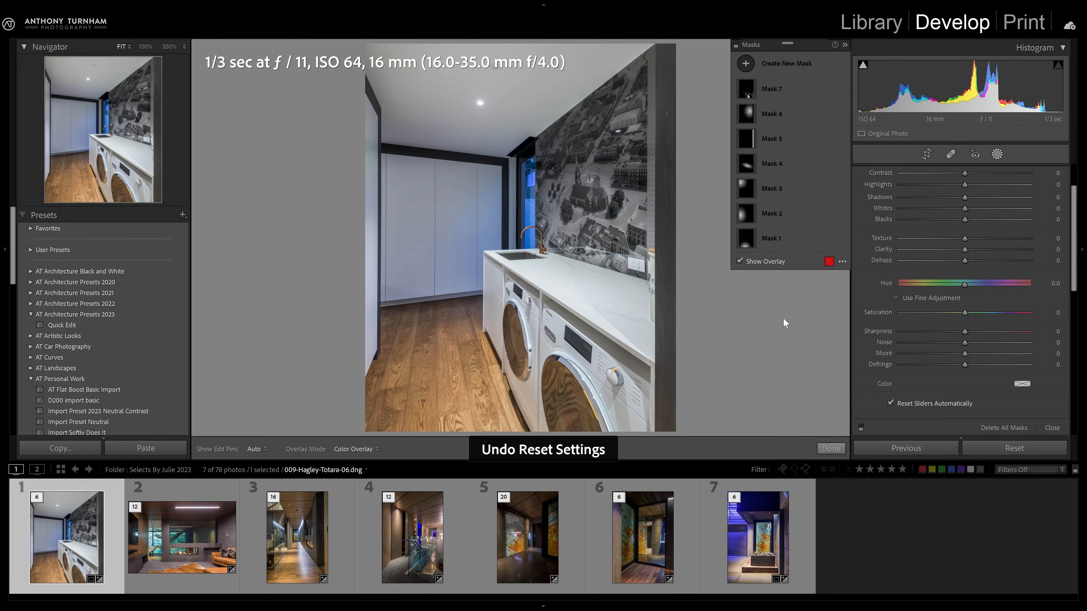
key(ctrl+z)
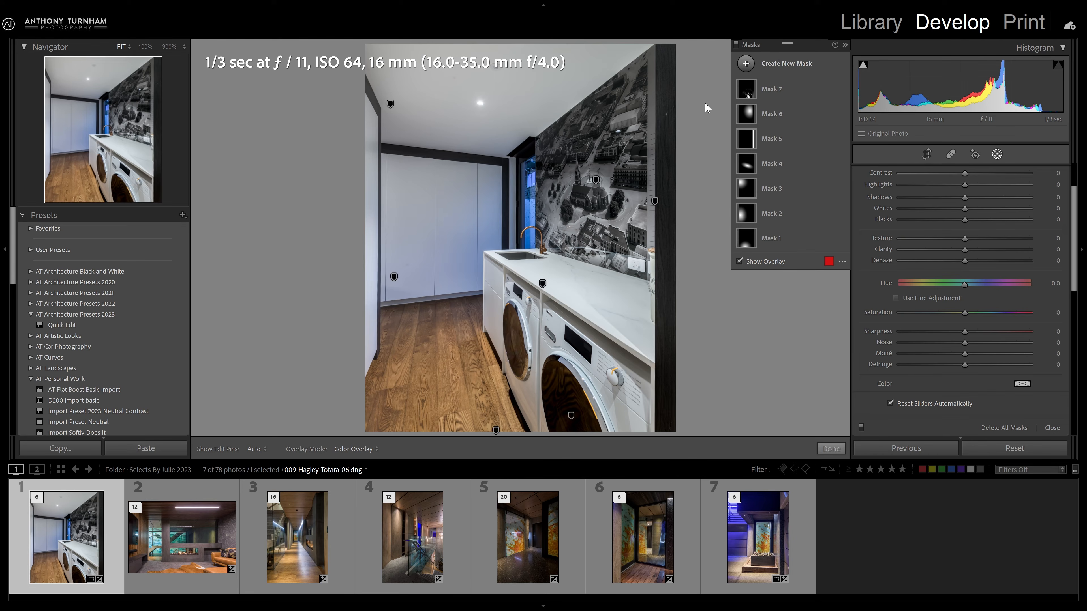
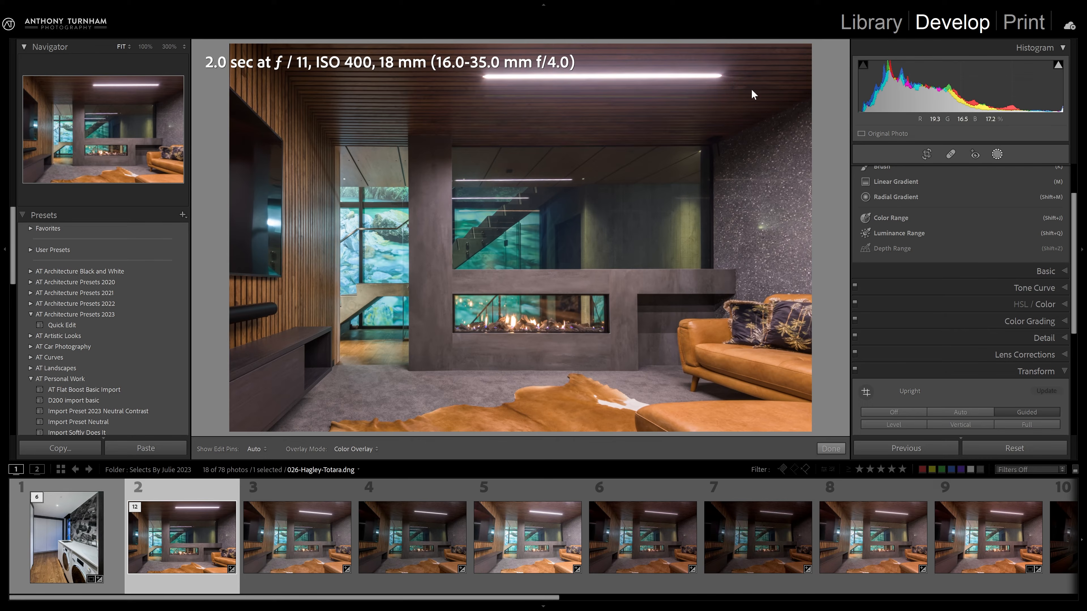
Step: Add a radial gradient mask centred on the fireplace room's ceiling strip light, with Highlights -100, Whites -100 and Contrast 100
click(897, 197)
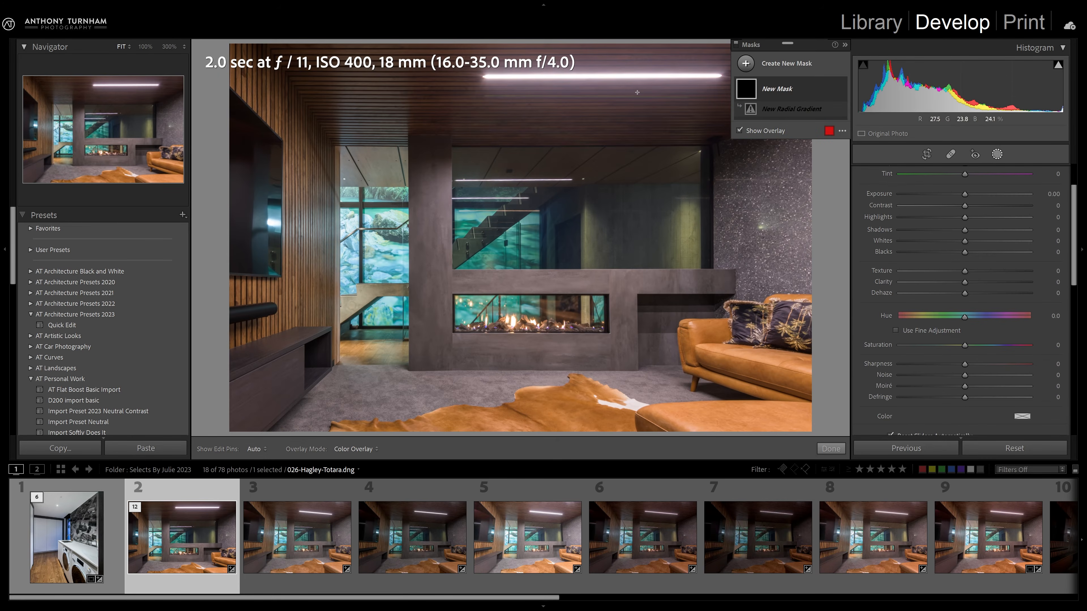
drag(614, 77, 885, 21)
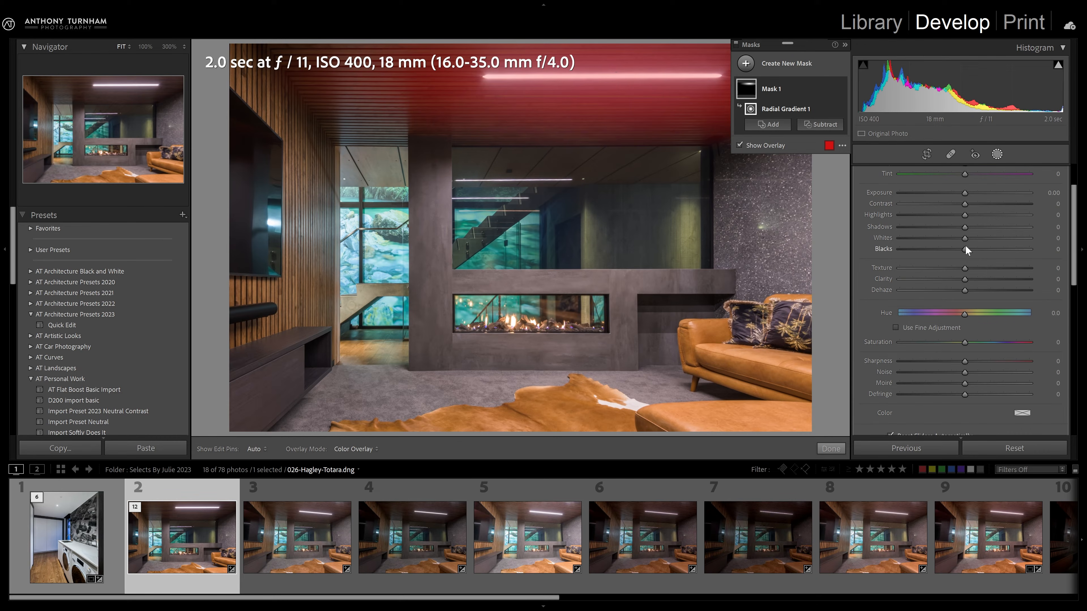
drag(964, 215, 951, 214)
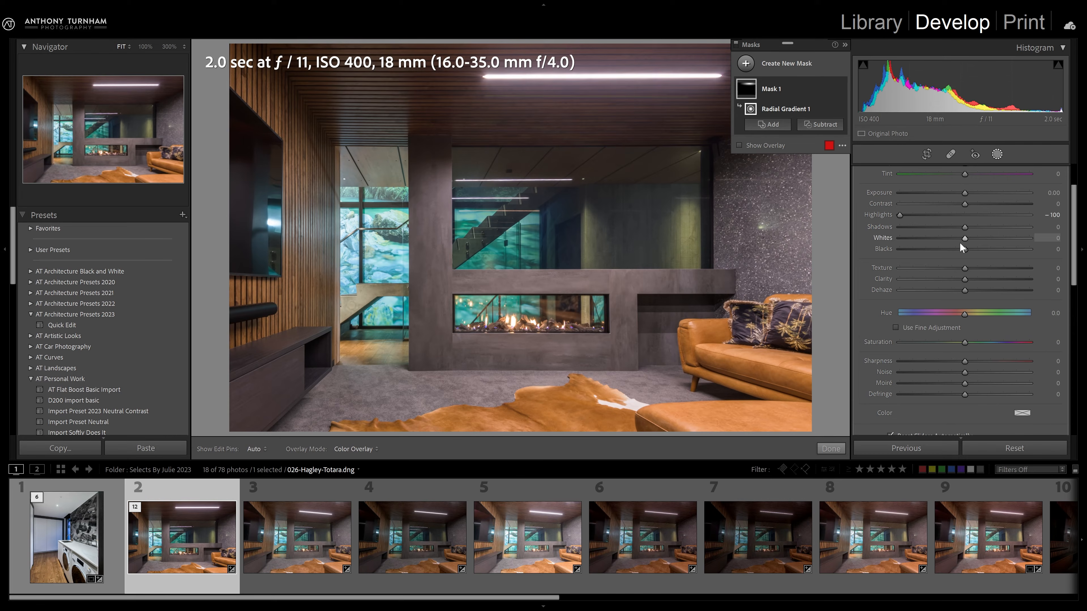
drag(965, 240, 869, 236)
mouse_move(585, 80)
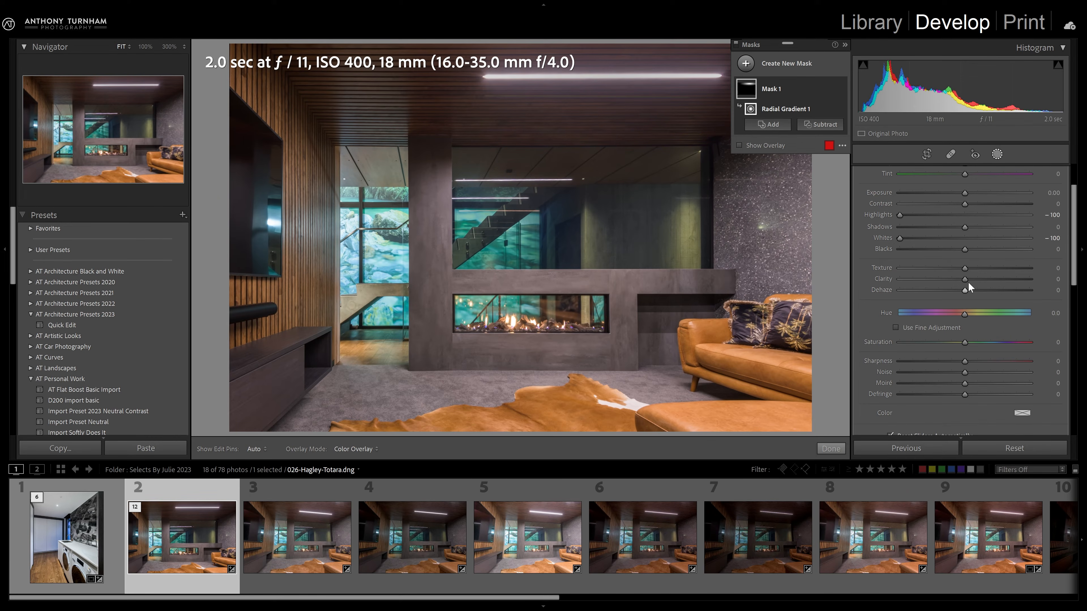
drag(963, 204, 1043, 210)
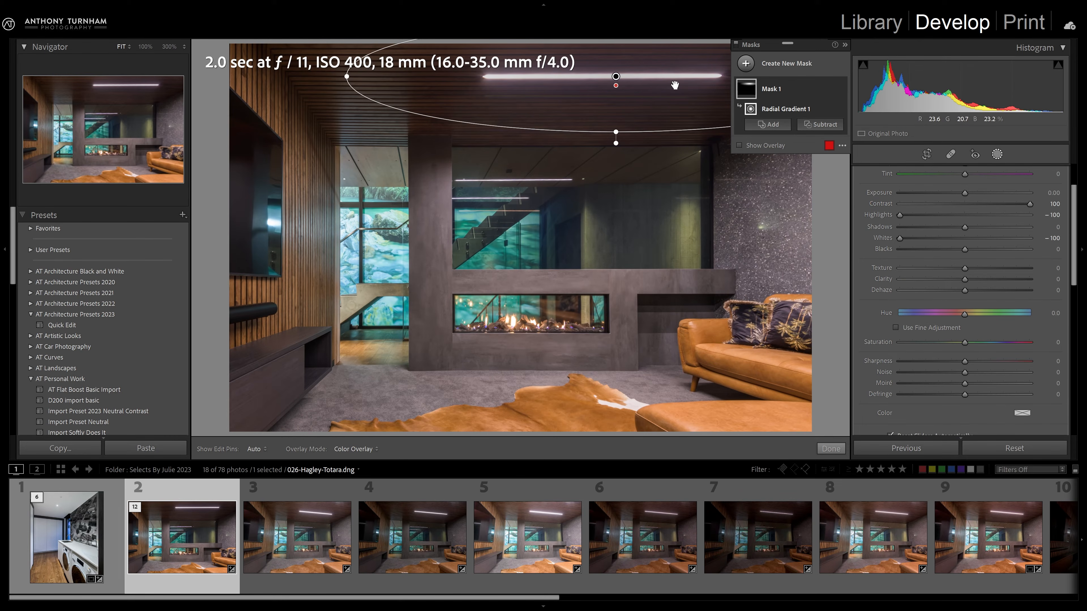
mouse_move(618, 75)
mouse_down()
mouse_move(600, 201)
mouse_move(346, 198)
mouse_move(376, 117)
mouse_move(497, 272)
mouse_move(502, 231)
mouse_move(571, 351)
mouse_move(444, 242)
mouse_move(636, 150)
mouse_move(608, 76)
mouse_up()
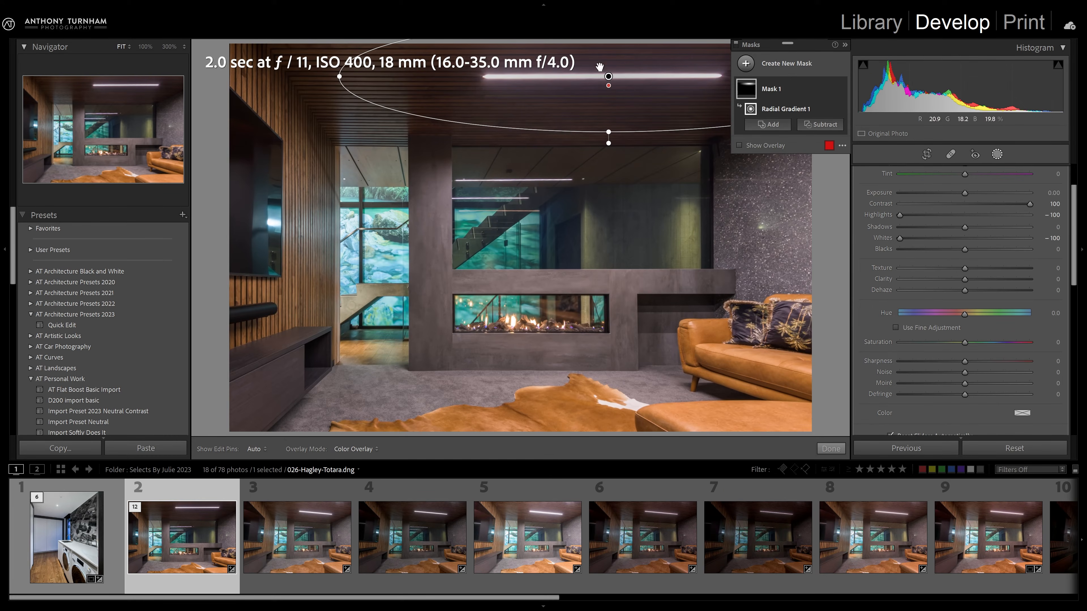
Step: Intersect the ceiling light mask with a luminance range sampled from the bright strip light
mouse_move(609, 76)
click(831, 89)
mouse_move(873, 112)
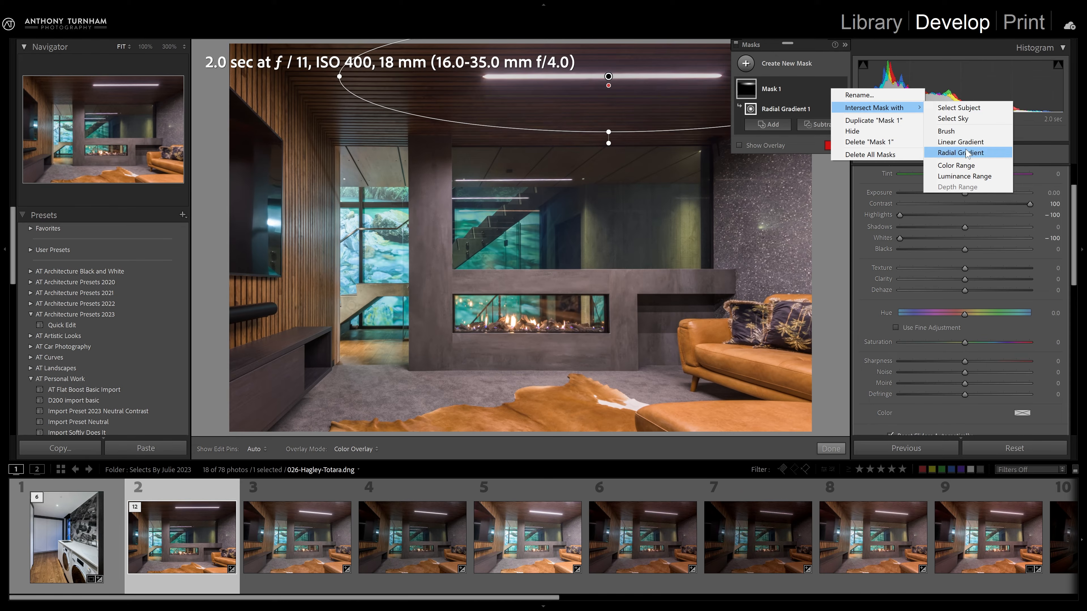
click(957, 176)
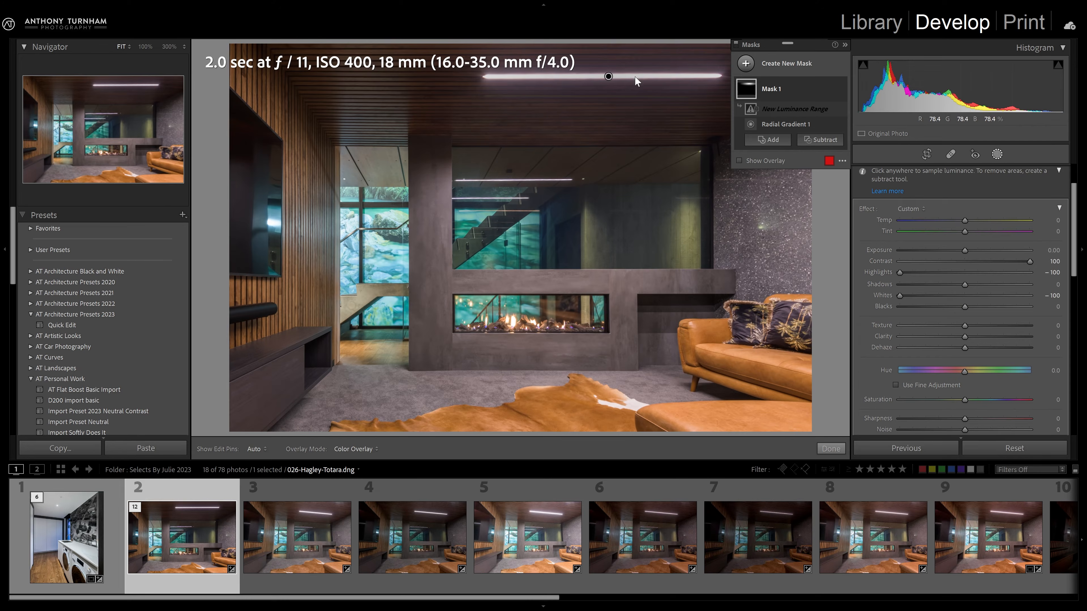
click(634, 76)
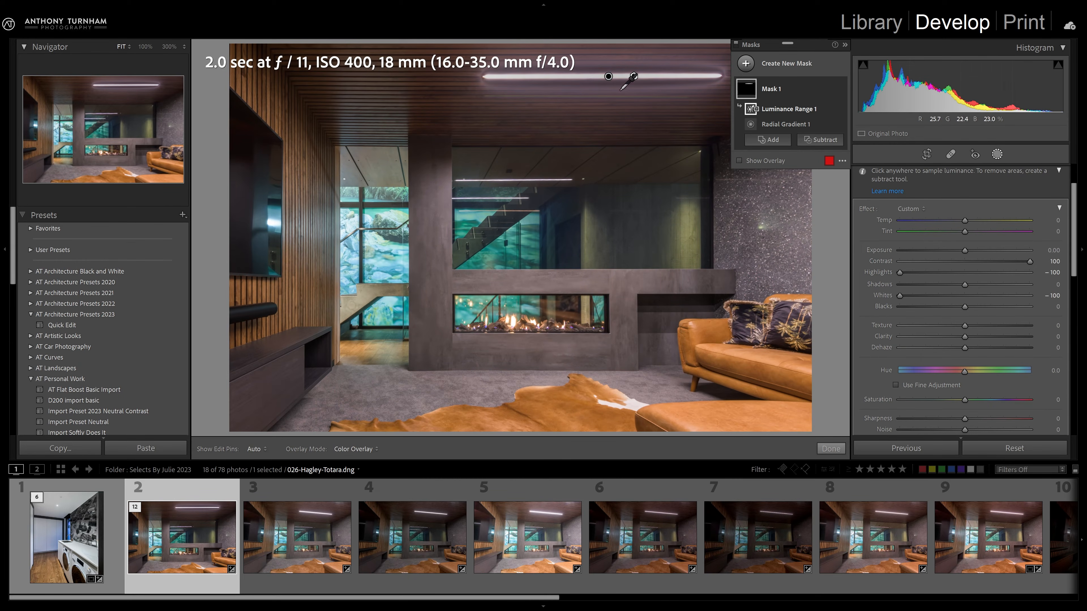
click(608, 77)
Step: Widen the ceiling light mask's luminance range so its lower limits are 17/97 and its upper limits 100/100
scroll(962, 210, up, 3)
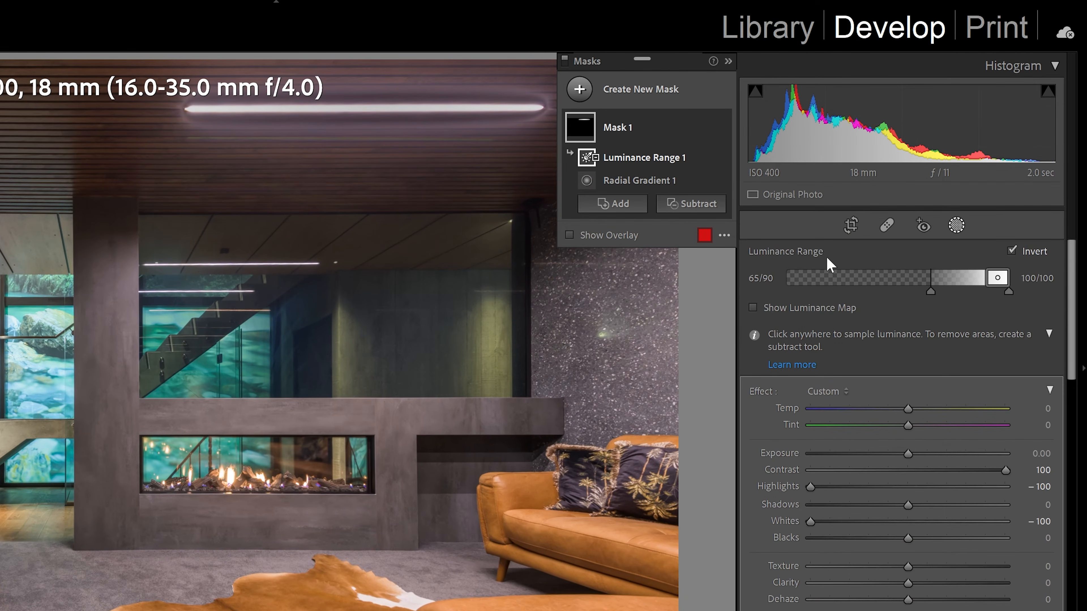
drag(930, 291, 826, 297)
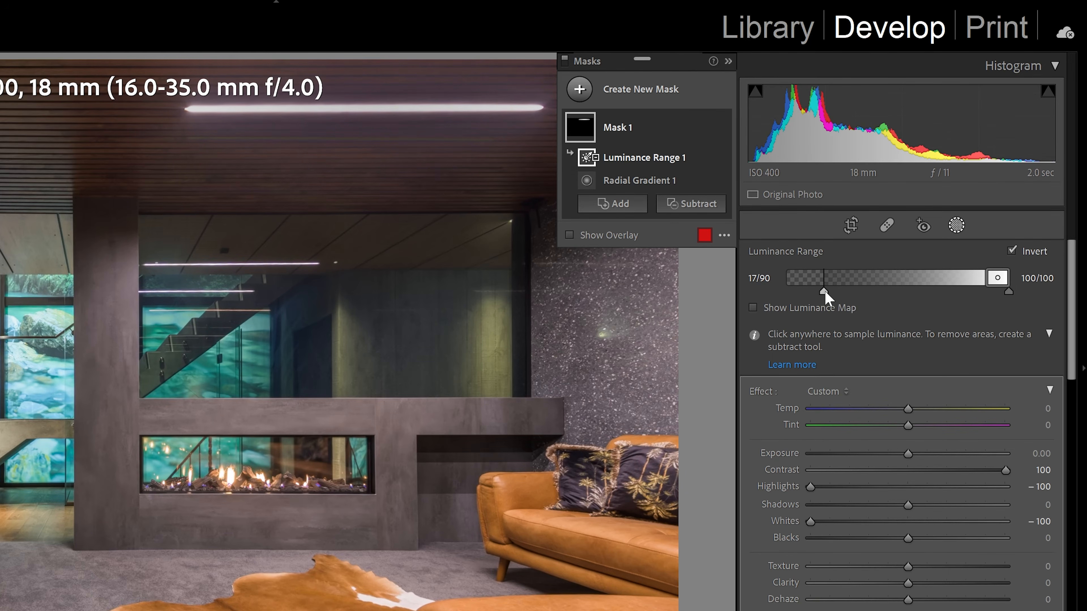
drag(981, 281, 998, 282)
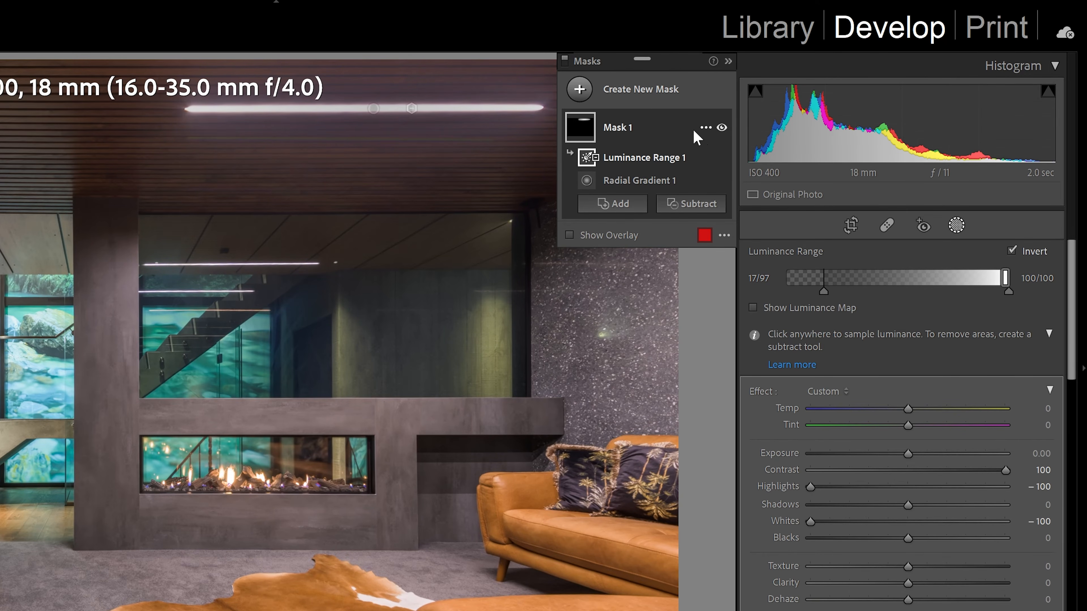
Step: Toggle the ceiling light mask's visibility to compare the strip light and ceiling with and without it
click(722, 128)
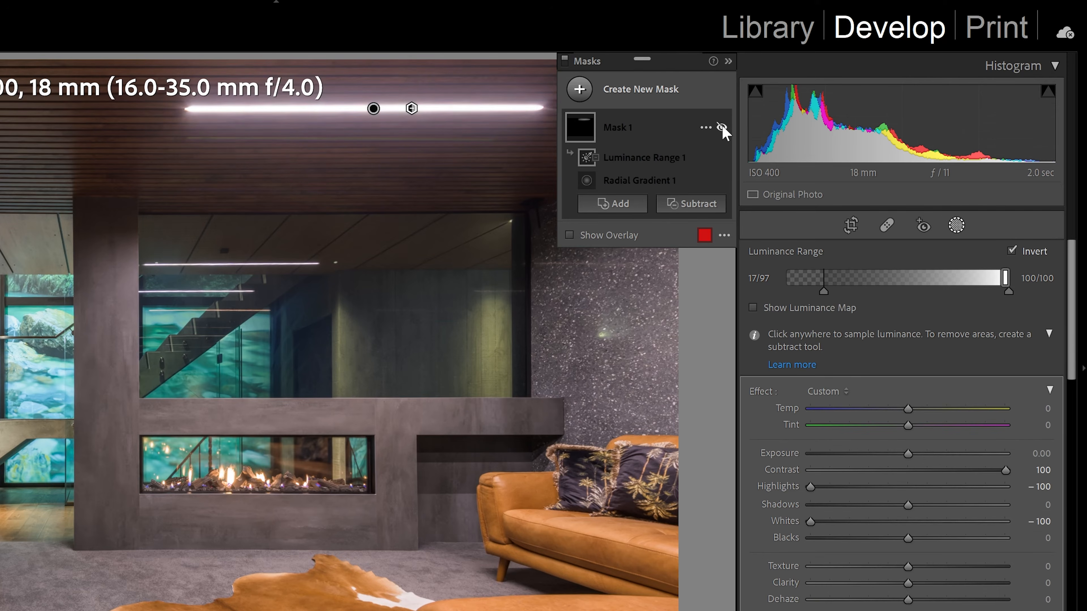
click(722, 127)
click(722, 127)
click(722, 128)
click(722, 127)
click(722, 128)
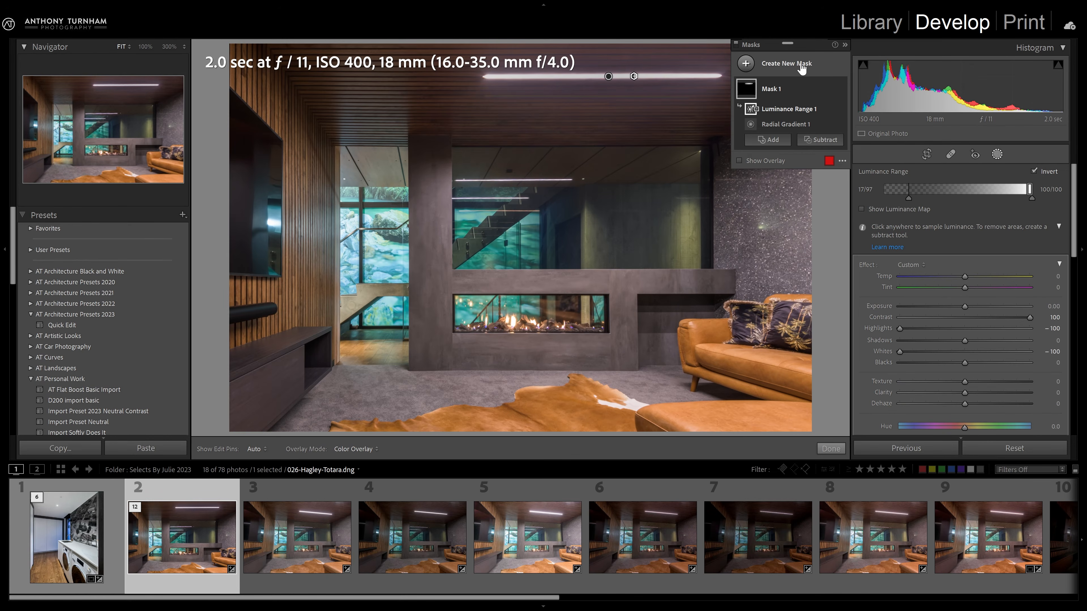
Step: Add a radial gradient mask over the foreground floor with Exposure -0.80, and shift it toward the cowhide rug and sofa
click(649, 89)
click(814, 152)
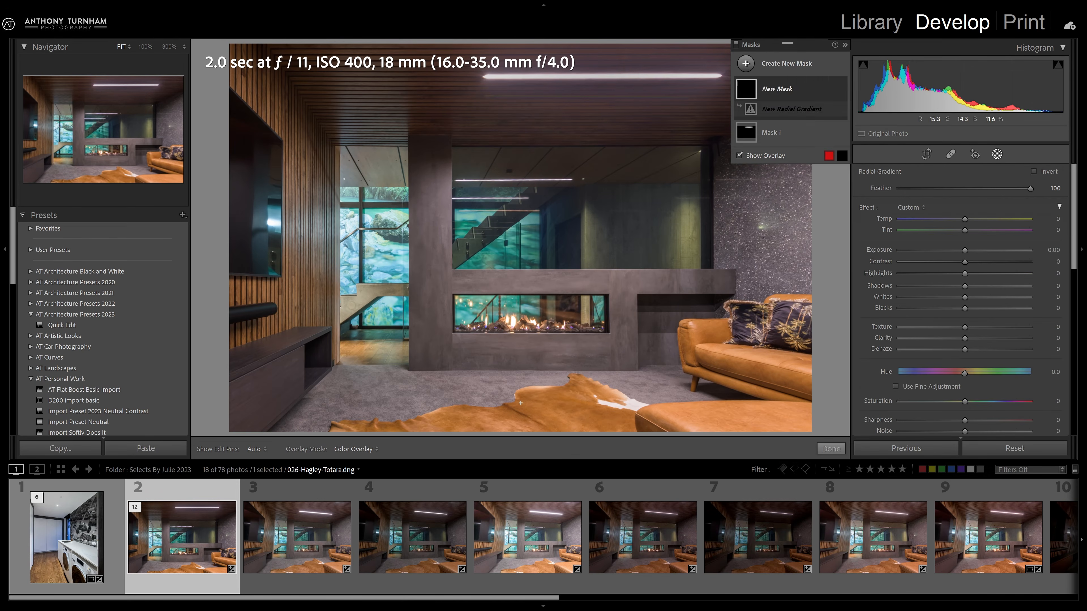
drag(511, 424, 815, 283)
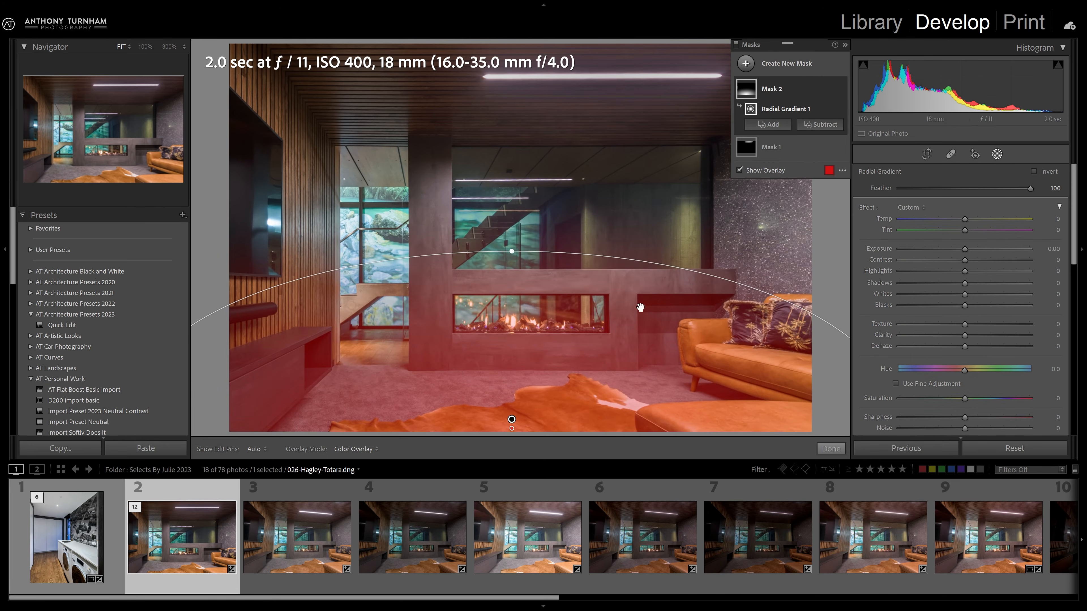
key(o)
drag(965, 248, 949, 248)
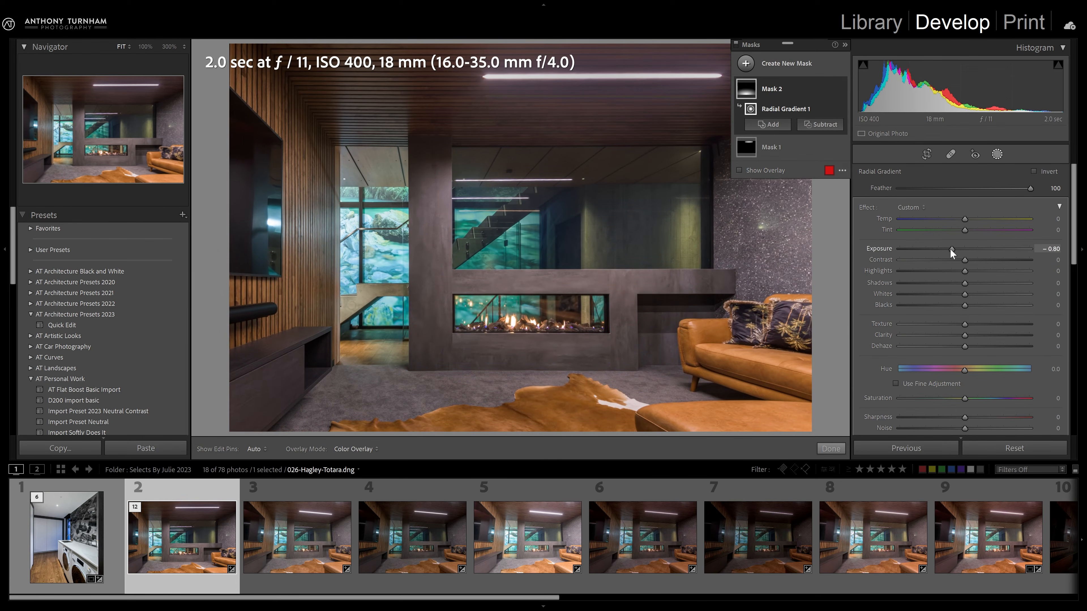
drag(511, 415, 623, 417)
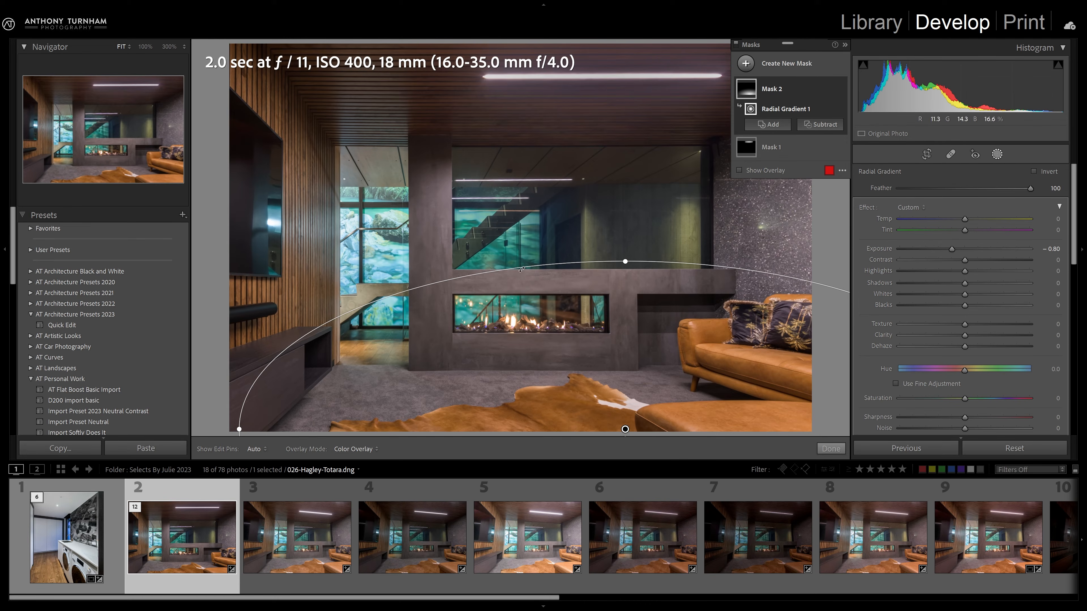
Step: Add a large radial gradient mask over the fireplace wall with Exposure 0.70, and recentre it on the glass above the fireplace
click(787, 63)
click(812, 149)
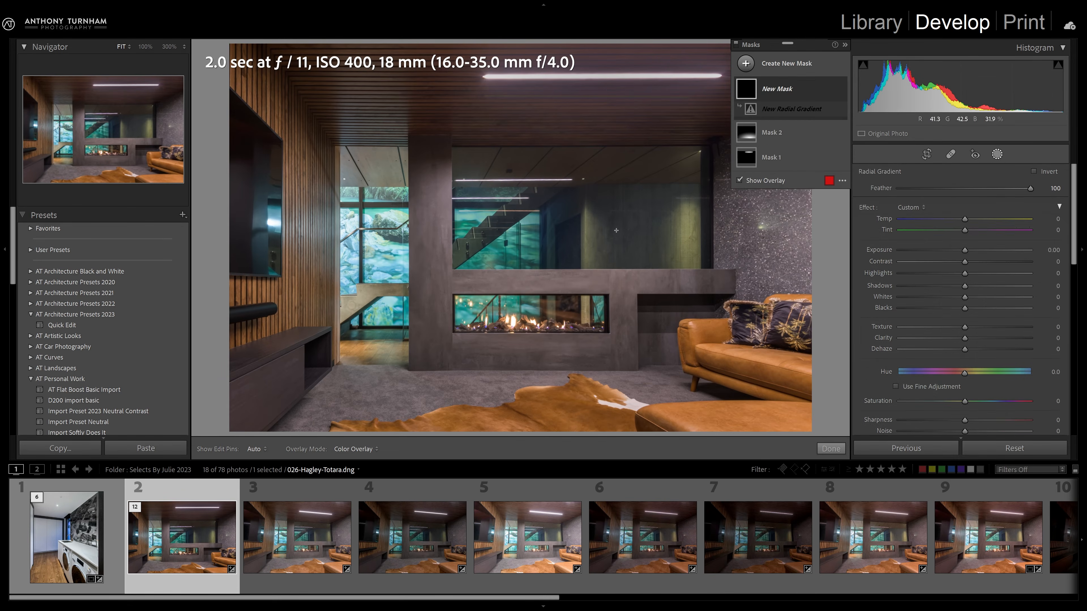
drag(527, 265, 831, 81)
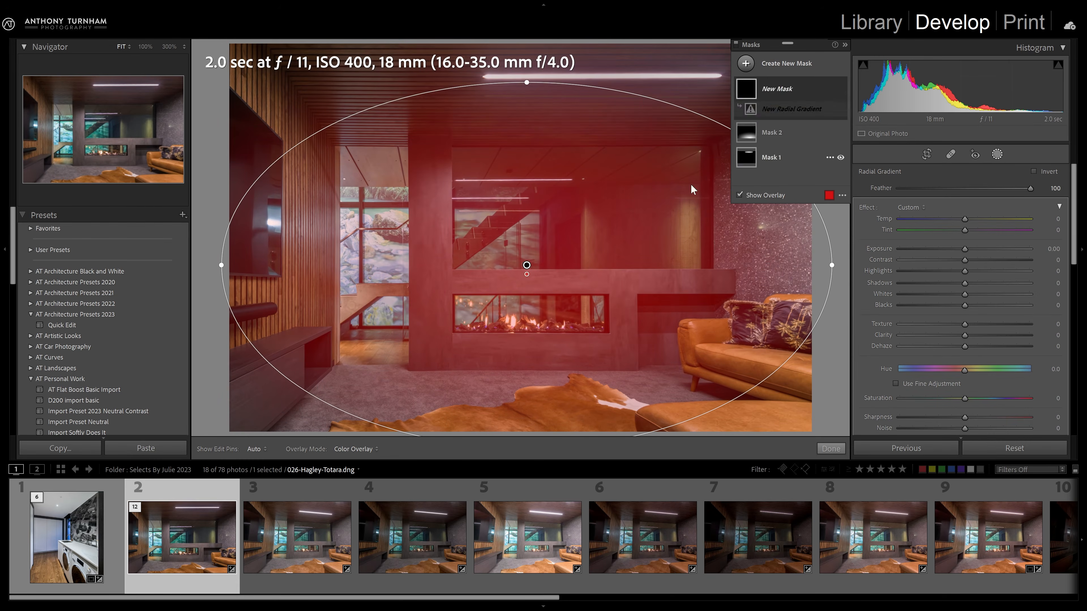
key(o)
drag(966, 249, 978, 251)
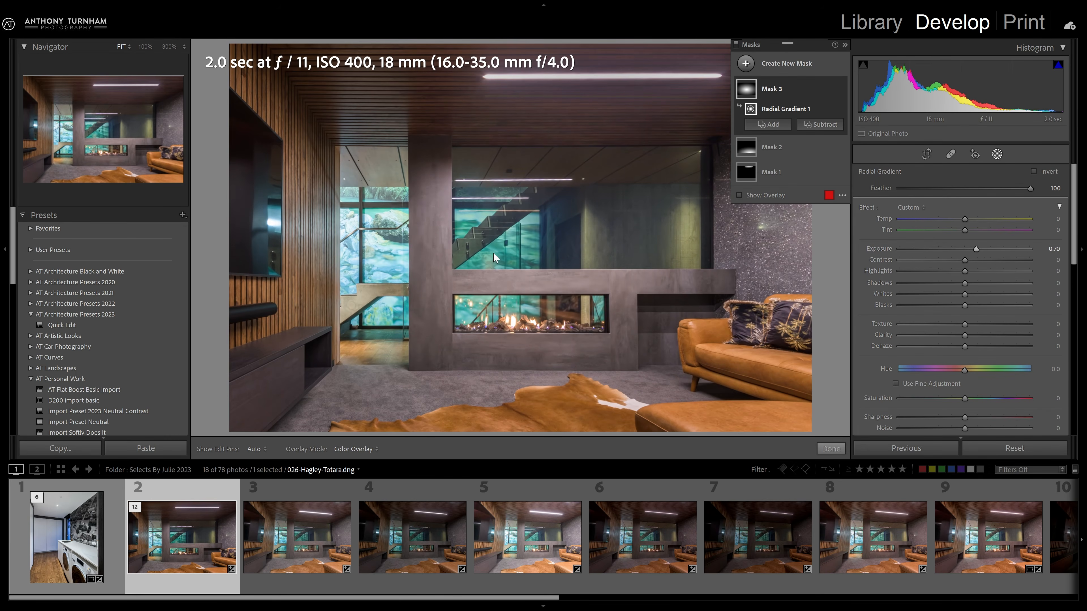
drag(527, 265, 565, 225)
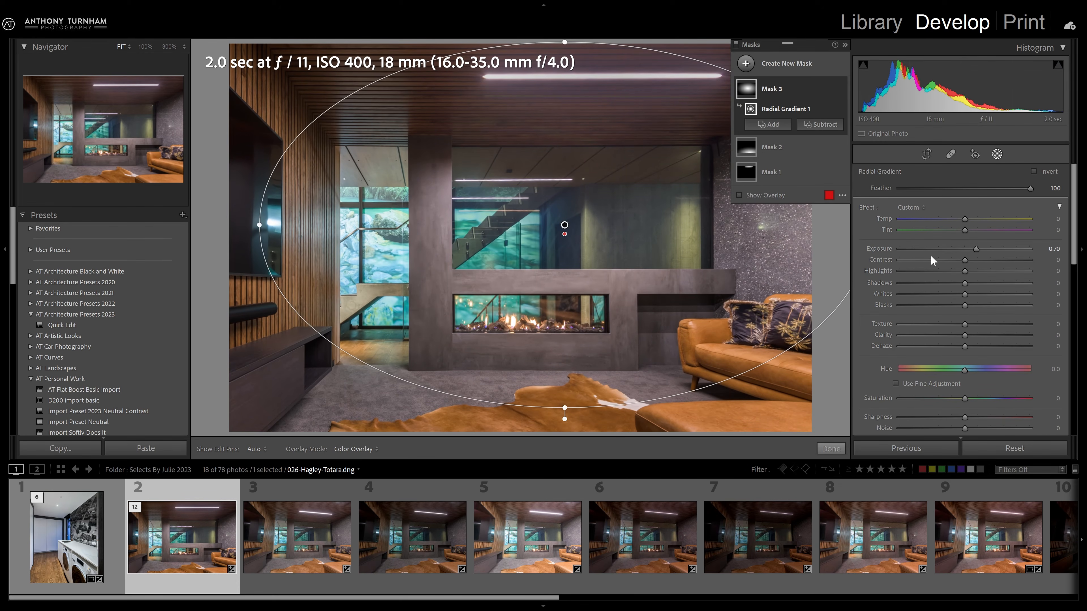
Step: Toggle all masks off and on to compare the photo with and without the local adjustments
click(736, 43)
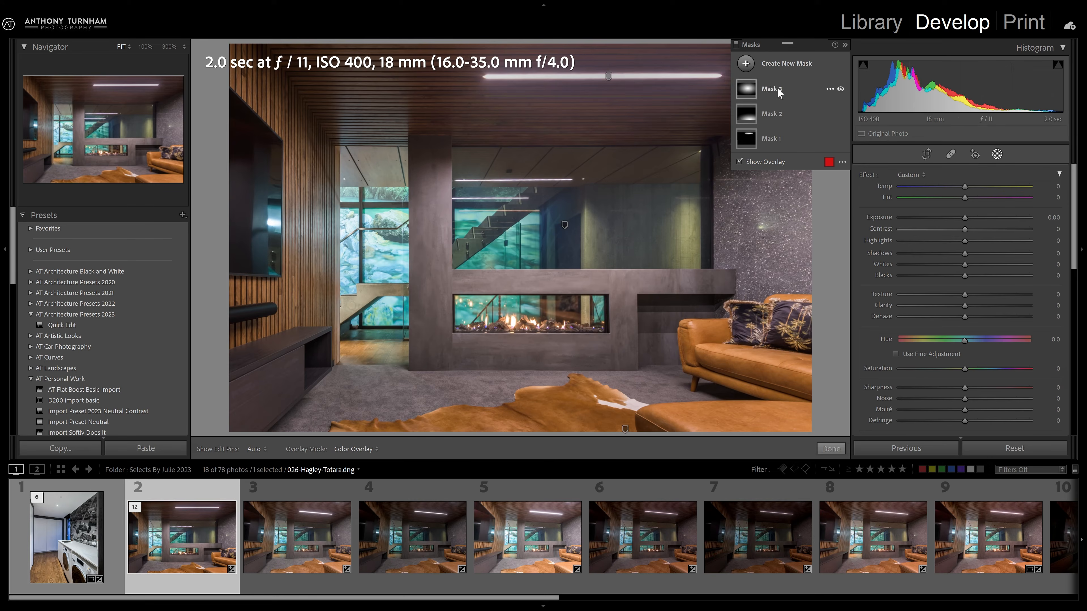
click(736, 44)
click(736, 44)
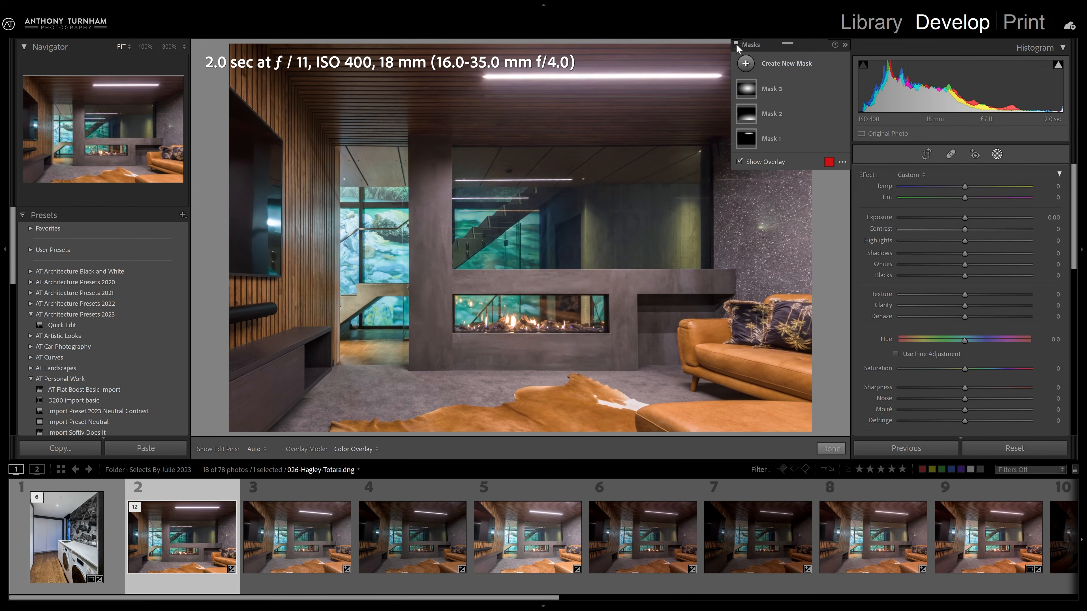
Step: Add a vertical linear gradient mask over the speckled wall and sofa side with Exposure -0.63, and nudge it outward toward the photo's edge
click(750, 65)
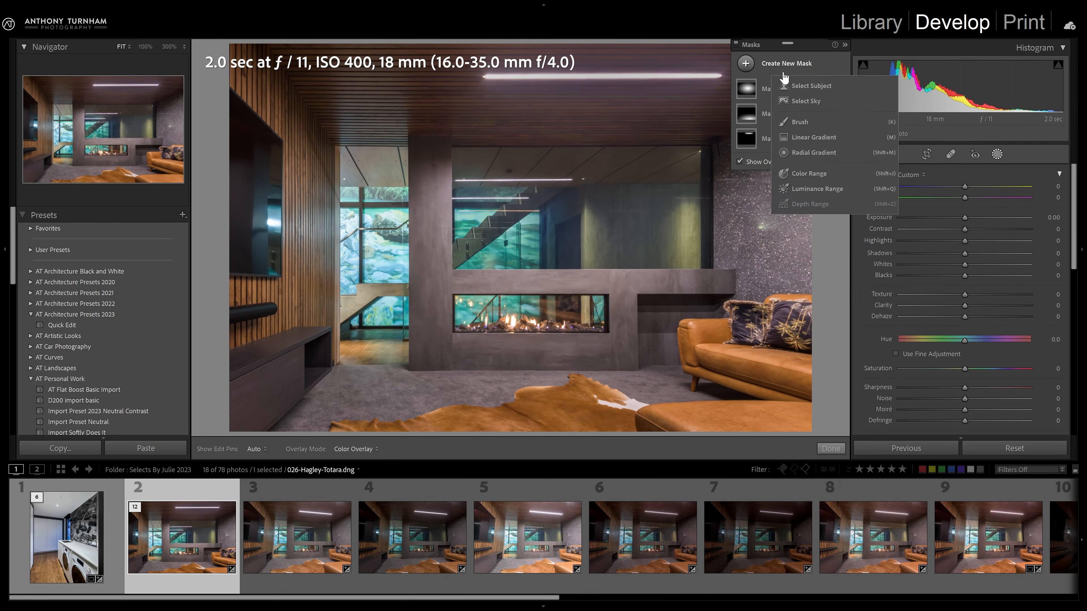
click(811, 136)
drag(811, 255, 639, 249)
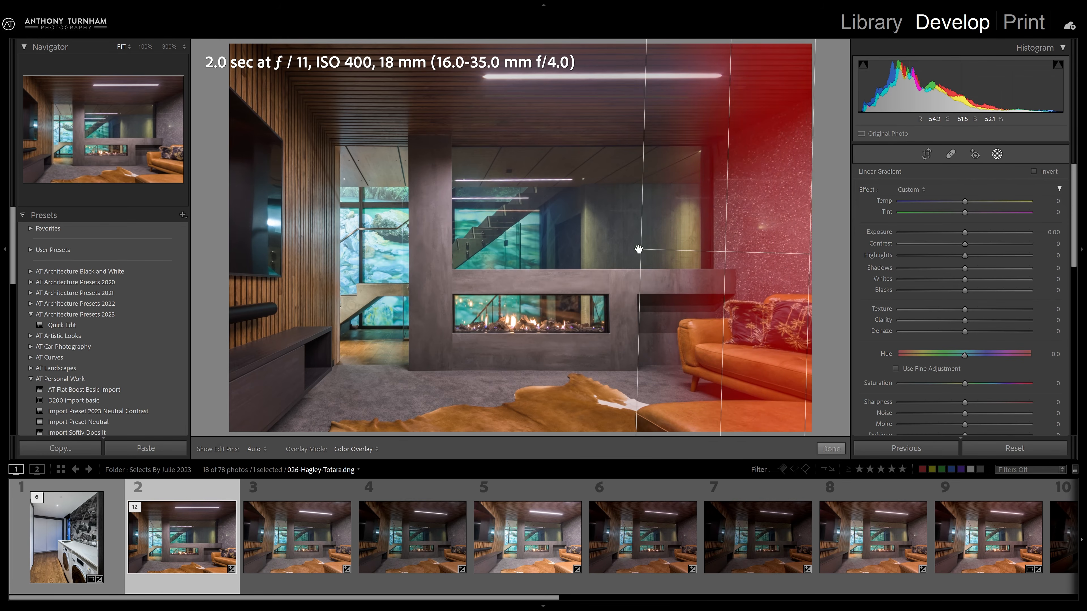
drag(722, 251, 766, 241)
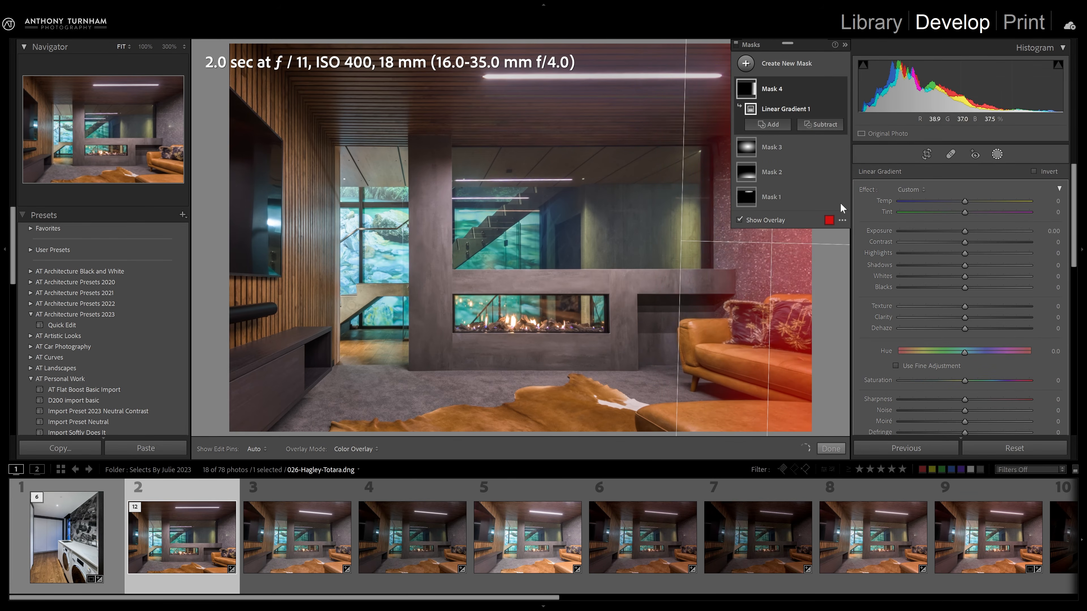
drag(966, 232, 955, 233)
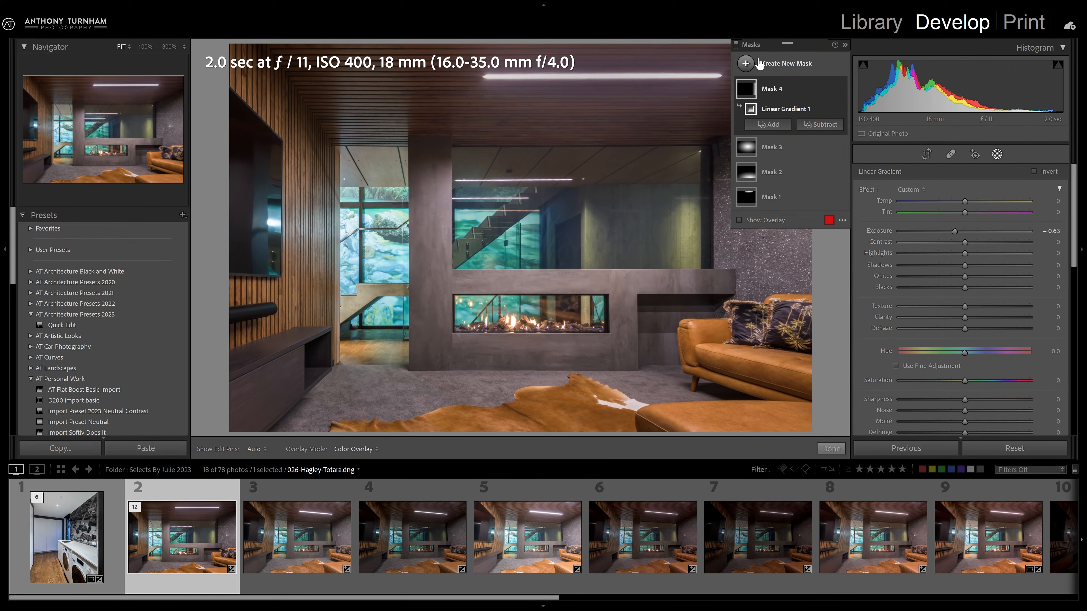
click(845, 44)
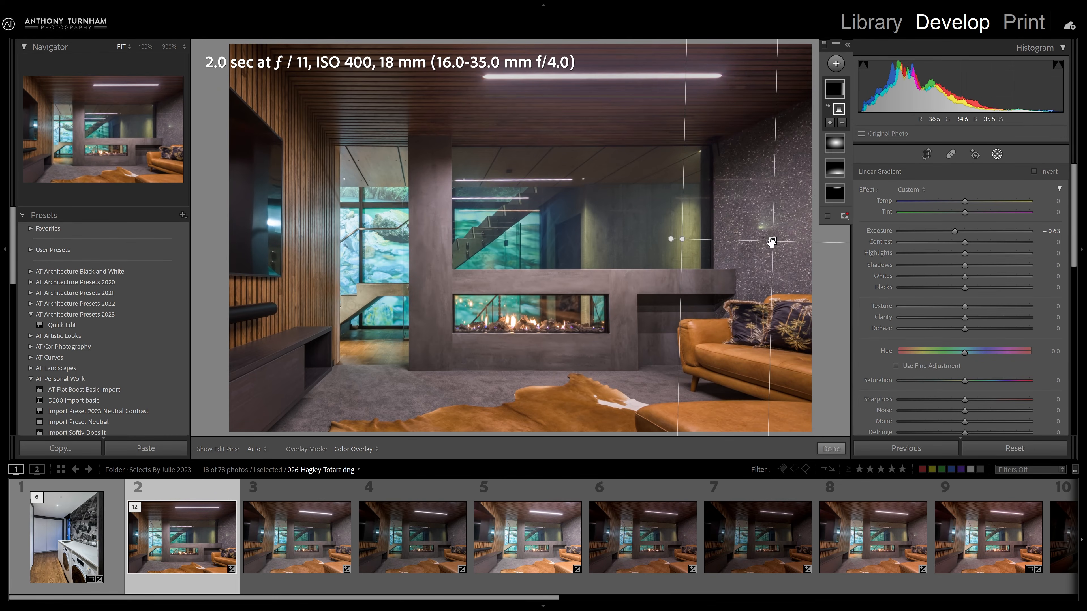
mouse_move(771, 243)
mouse_down()
mouse_move(798, 235)
mouse_move(774, 236)
mouse_up()
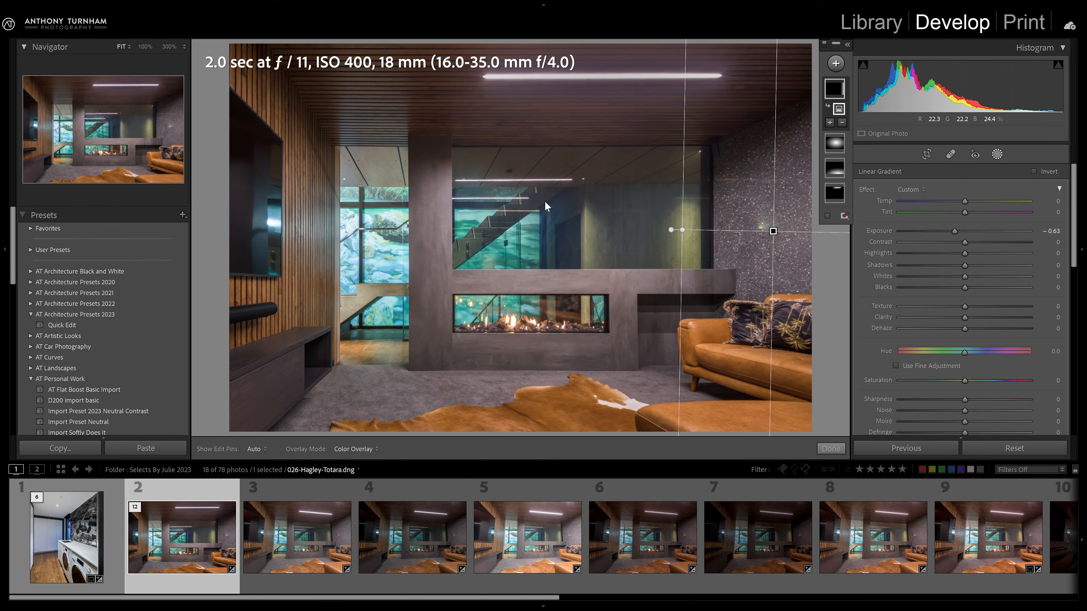
click(997, 155)
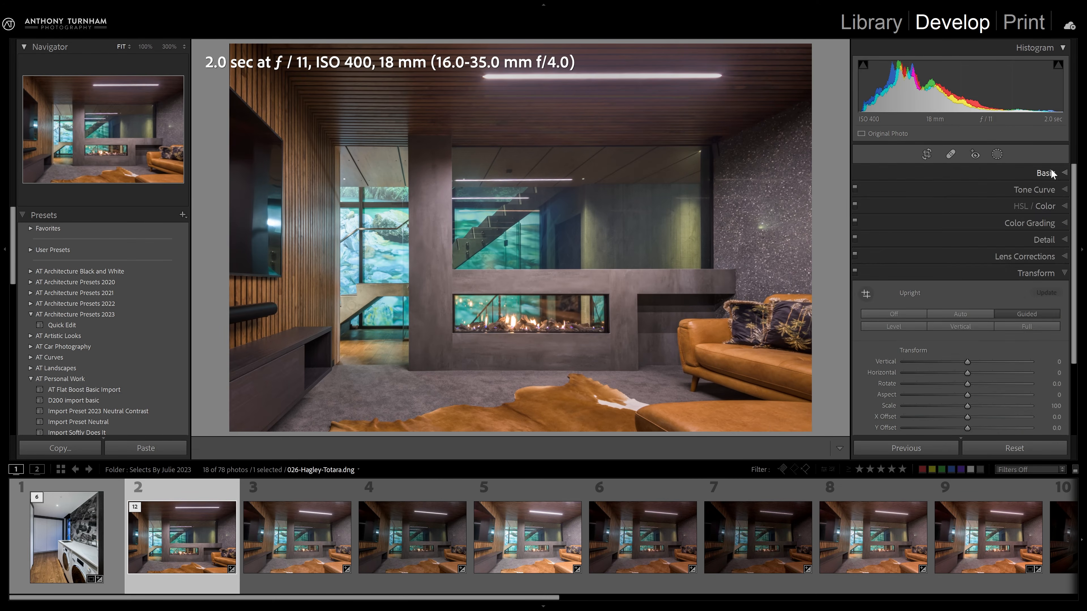
click(1044, 173)
click(997, 154)
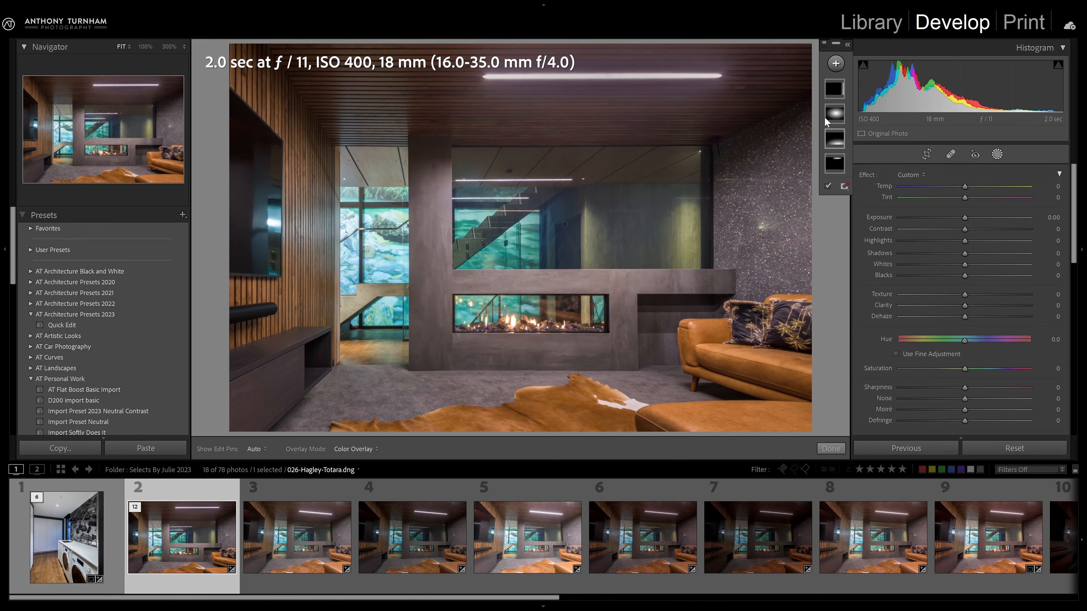
Step: Add a wide radial gradient mask over the windows and fireplace wall with Exposure 0.45, Contrast 68, Shadows 22 and Clarity 44
click(839, 66)
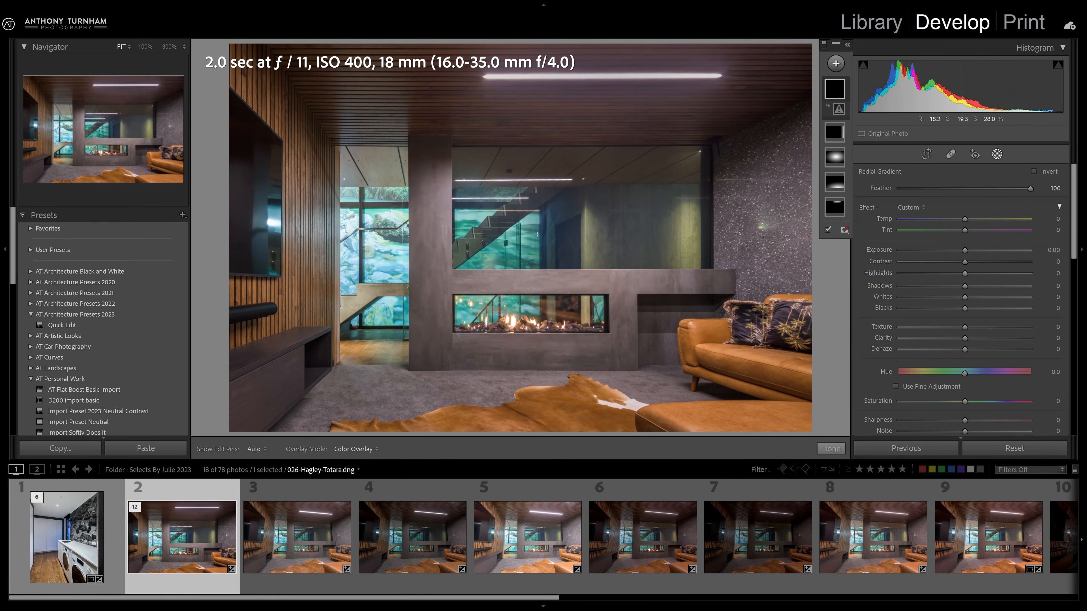
drag(486, 241, 702, 113)
drag(965, 249, 980, 285)
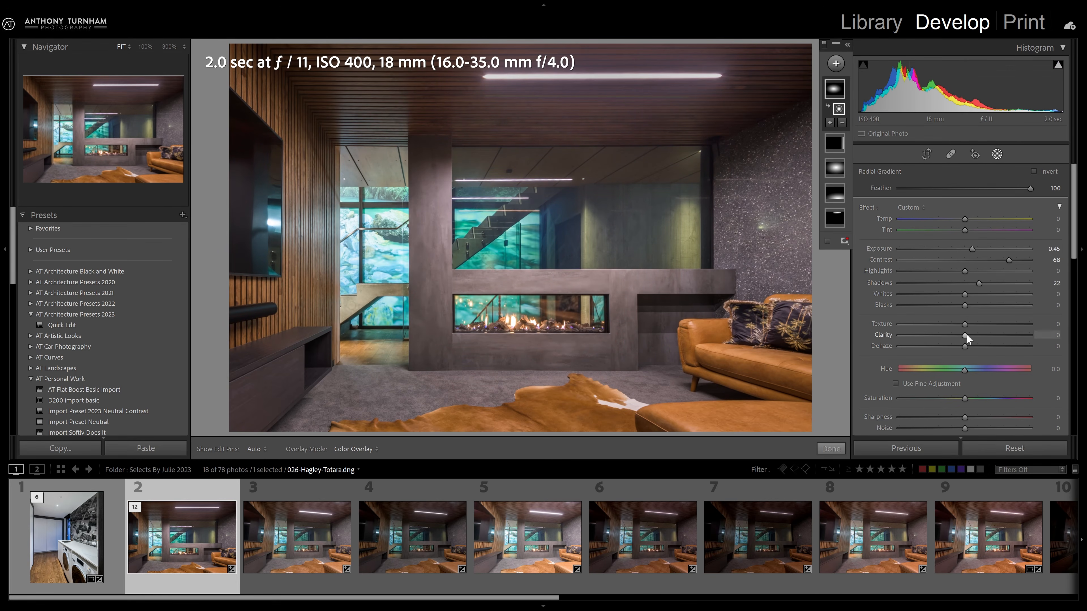
drag(979, 336, 994, 340)
Step: Toggle the new radial mask's visibility repeatedly to compare the windows and fireplace wall with and without it
click(847, 45)
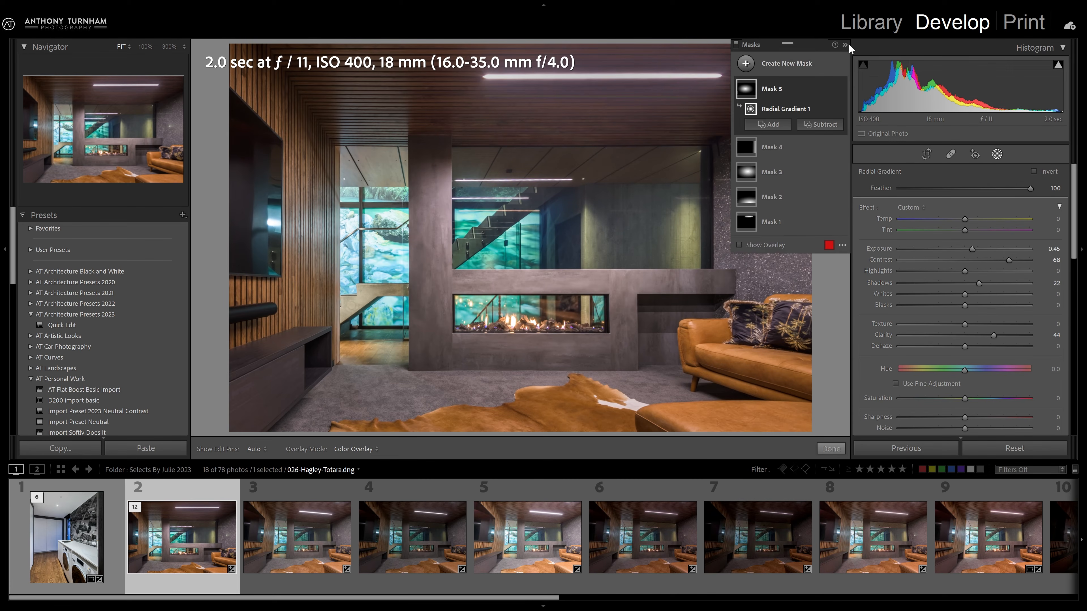
click(840, 90)
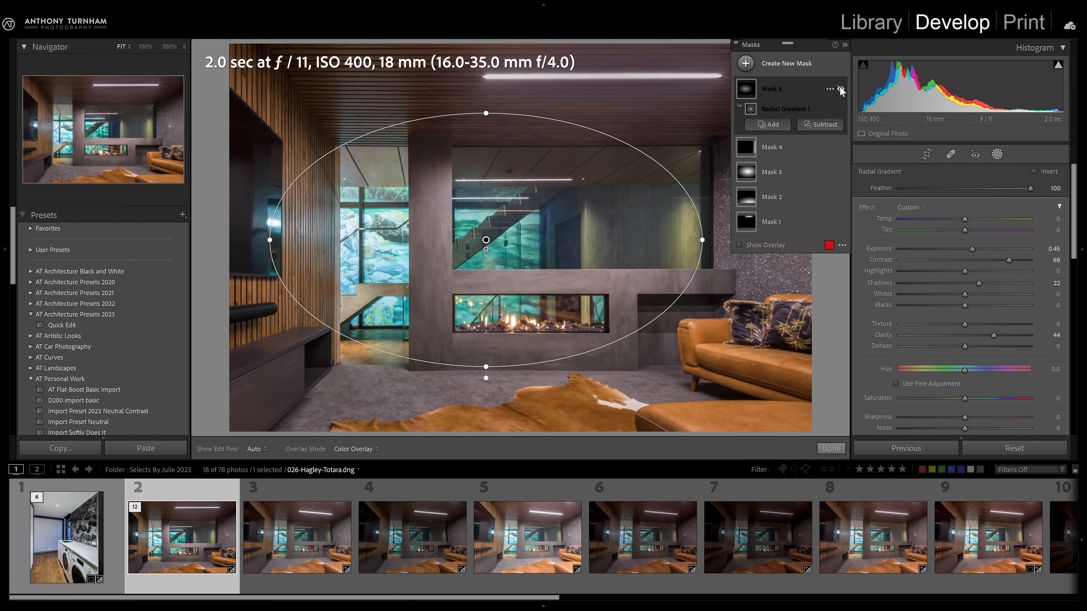
click(841, 89)
click(840, 89)
click(840, 89)
click(840, 89)
click(840, 89)
Step: Shift the radial mask toward the glass above the fireplace and subtract a narrow vertical linear gradient along the column's edge with the glass
drag(486, 240, 526, 203)
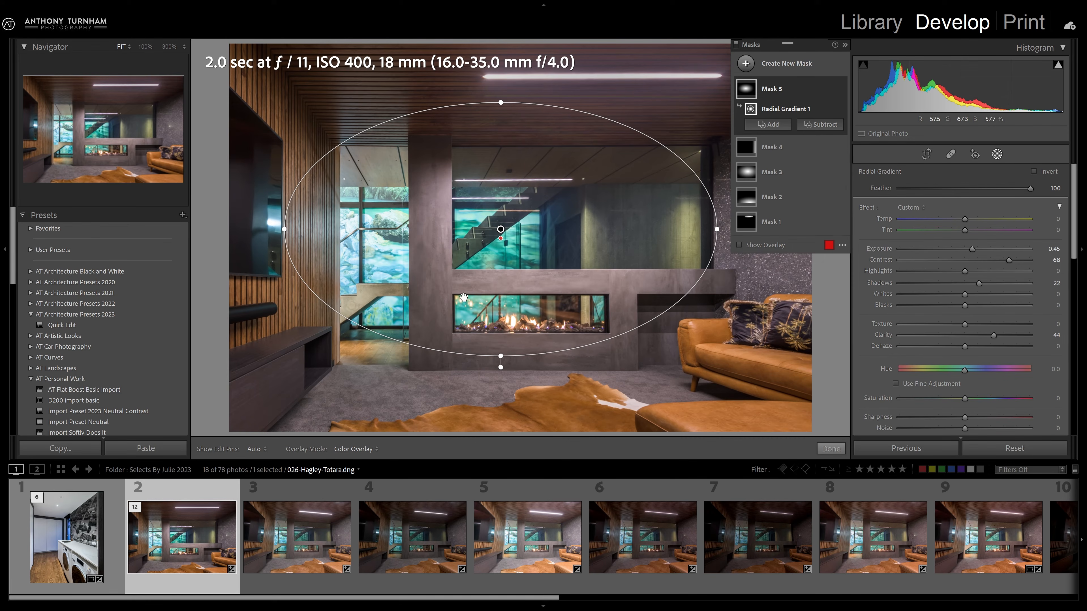
click(842, 124)
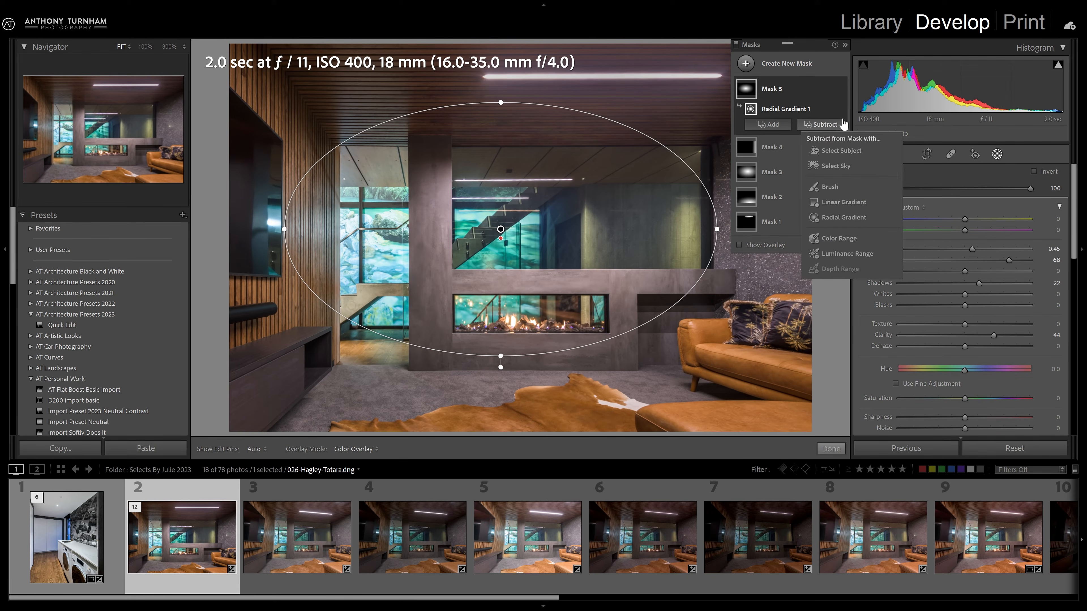
click(836, 202)
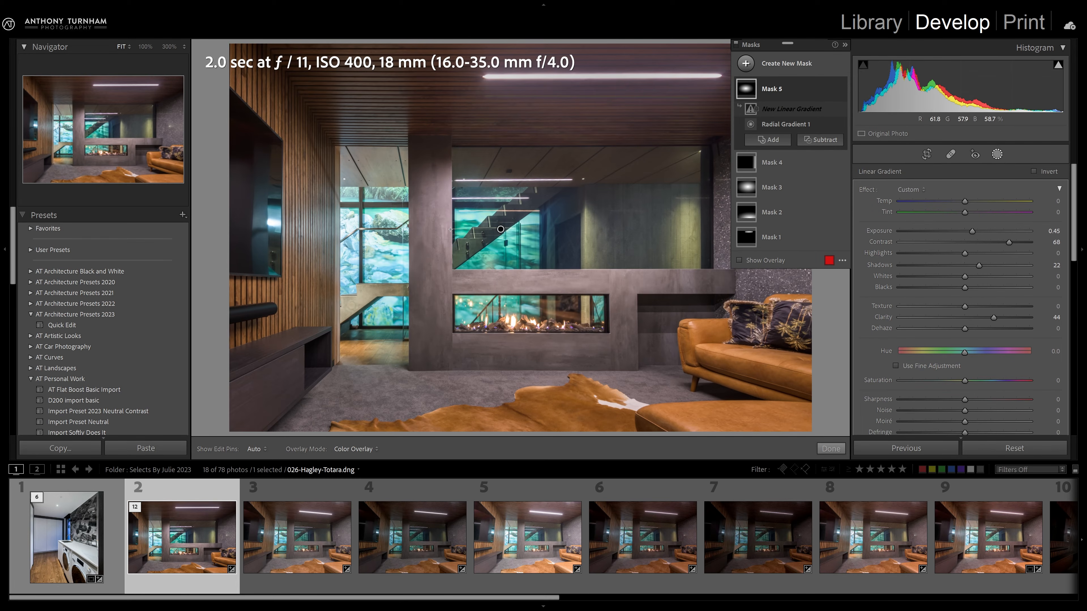
mouse_move(451, 229)
mouse_down()
mouse_move(562, 212)
mouse_move(455, 216)
mouse_move(454, 225)
mouse_up()
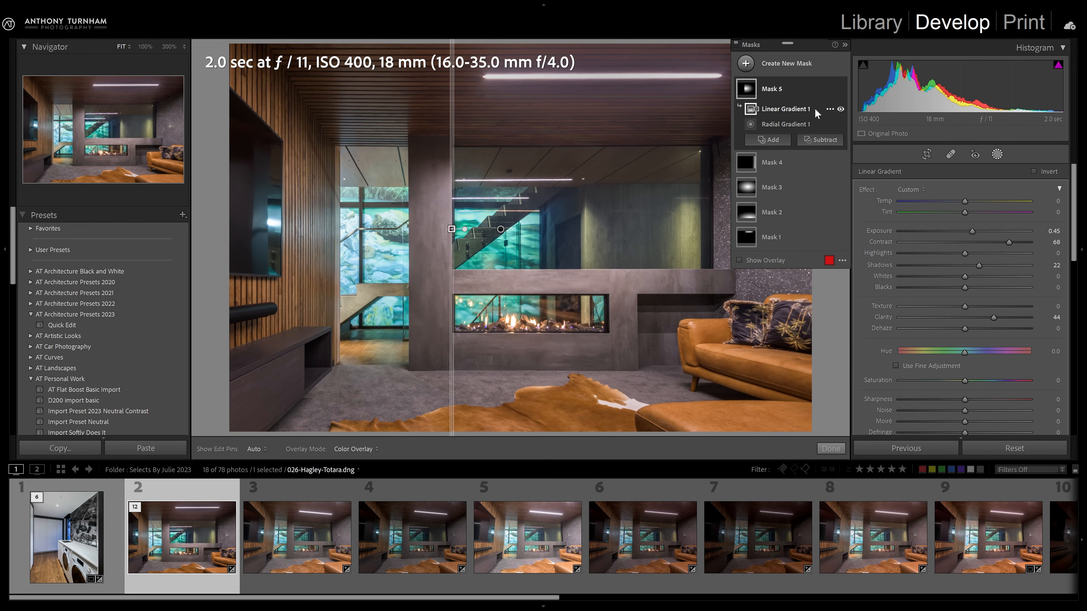
Step: Subtract a narrow horizontal linear gradient along the lower edge of the glass, and compare the mask on and off
click(819, 140)
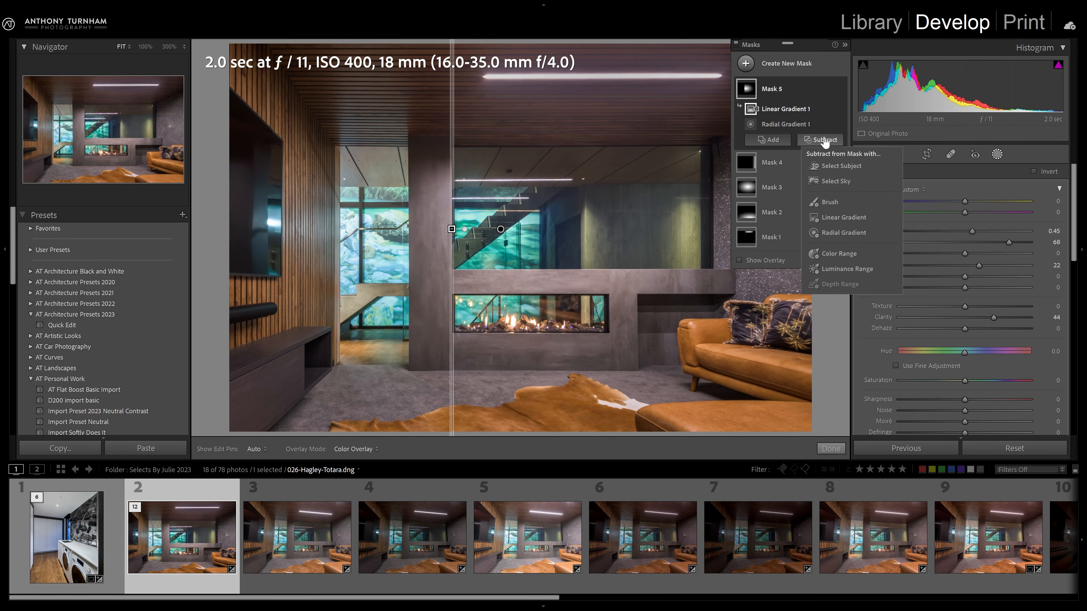
click(846, 217)
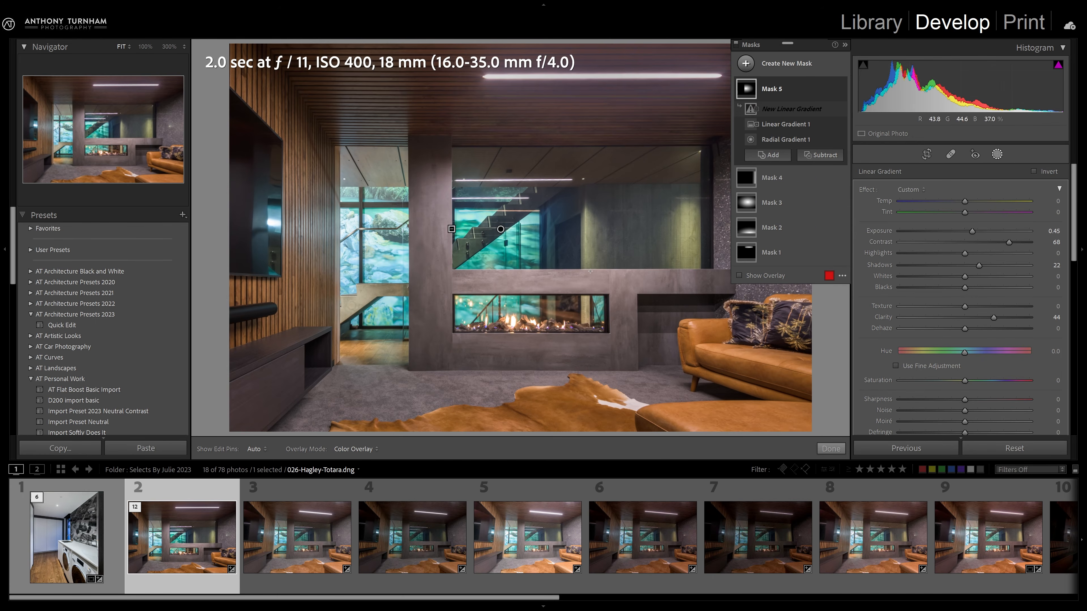
drag(590, 271, 591, 269)
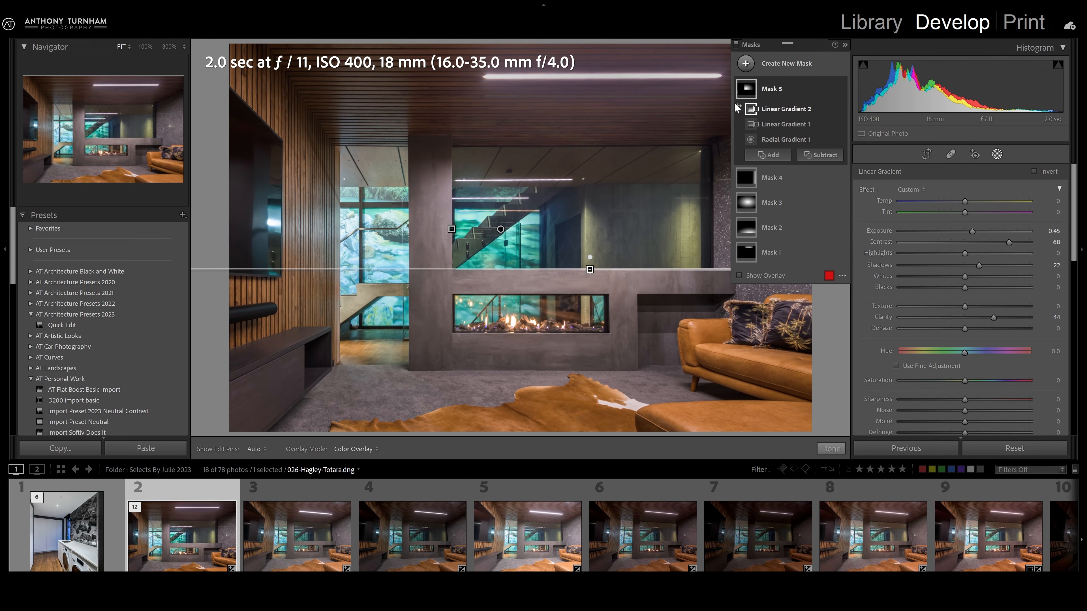
click(845, 88)
click(844, 88)
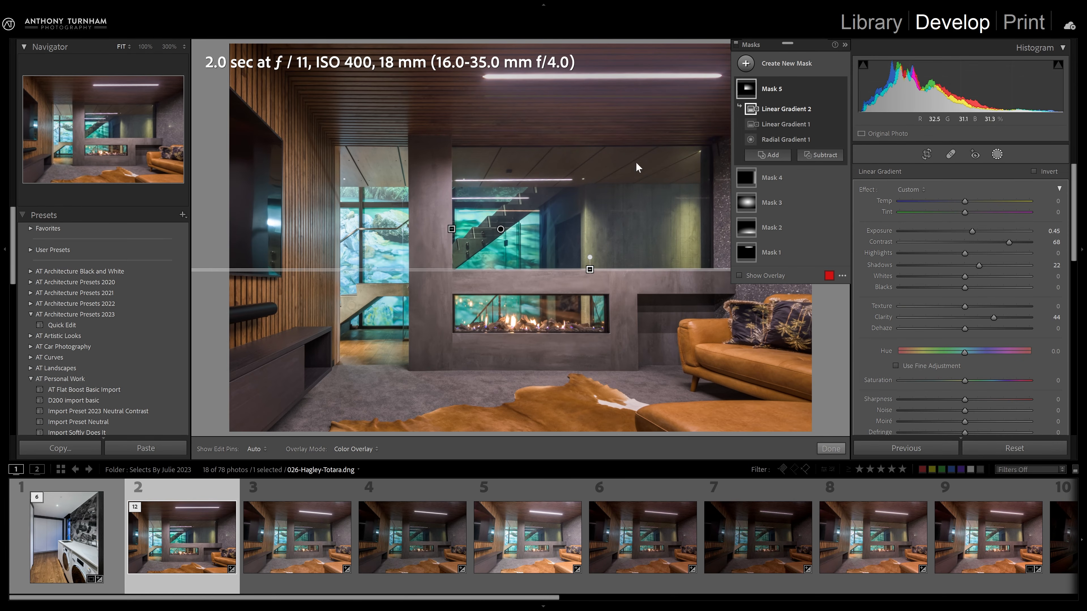
Step: Subtract a soft horizontal linear gradient from the glass mask, fading from the ceiling strip light down to the upper part of the glass
click(820, 155)
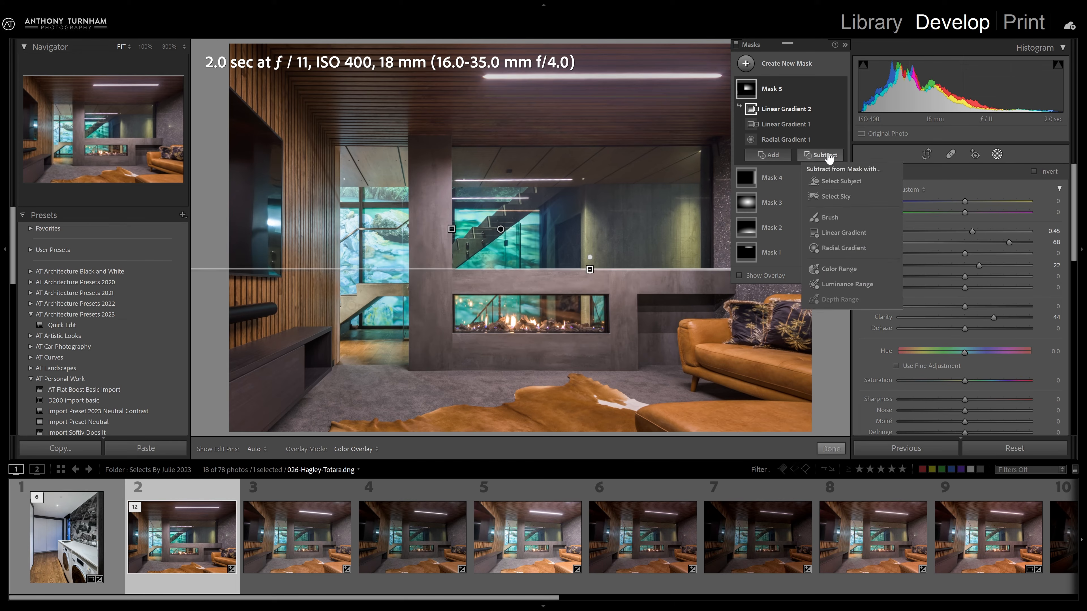
click(850, 233)
drag(611, 80, 612, 195)
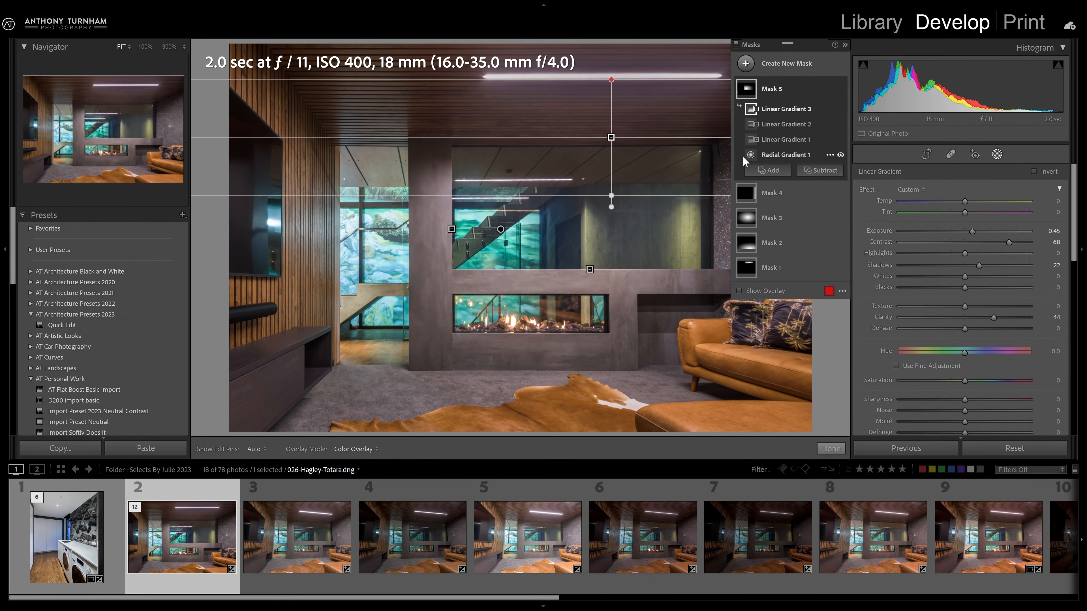
Step: Toggle all five masks off and on to compare the overall effect on the room
click(736, 46)
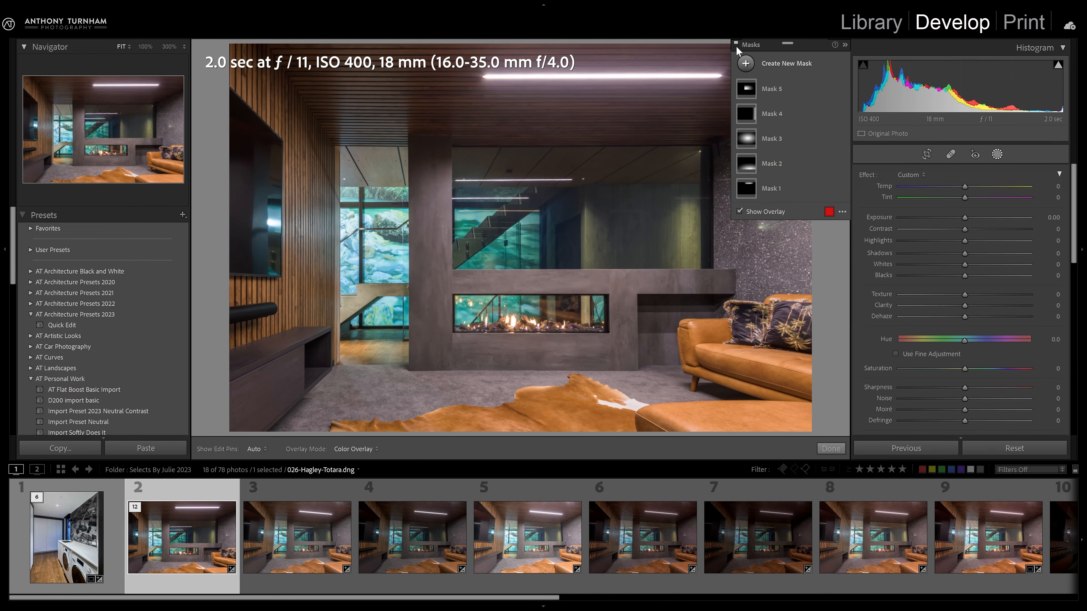
click(736, 46)
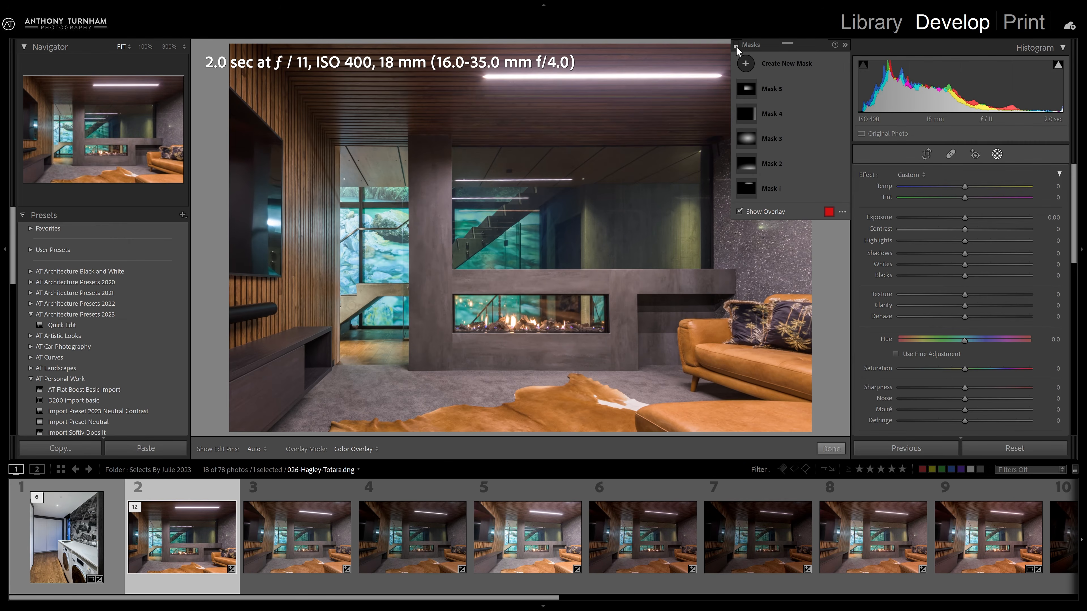
click(736, 46)
click(736, 46)
click(736, 46)
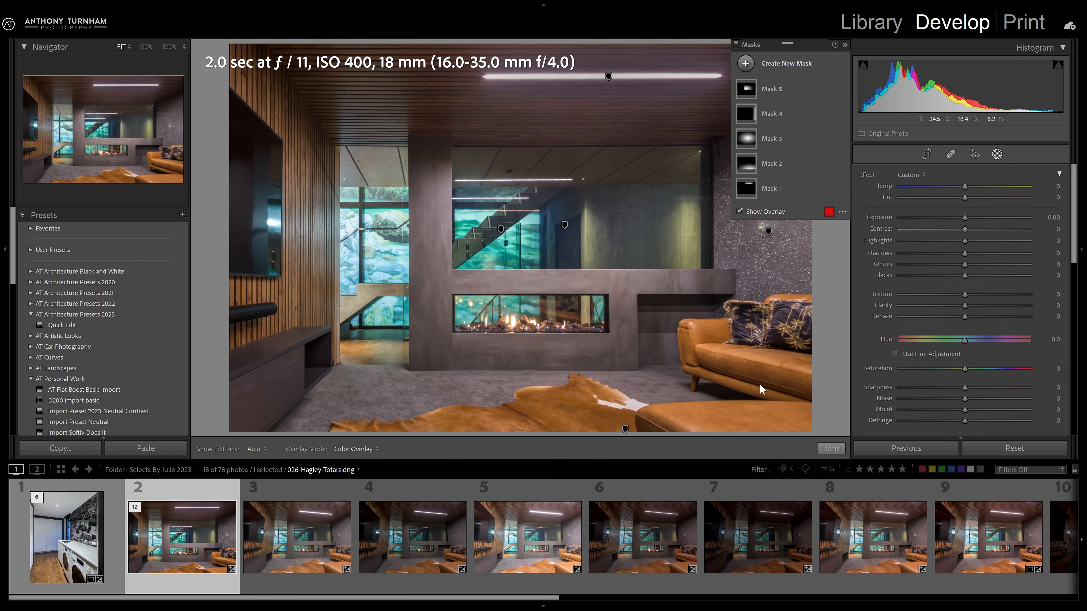
Step: Add a radial gradient mask around the fireplace with Temp 100, Tint 72, Exposure 0.59, Highlights -35 and Shadows 44
click(778, 76)
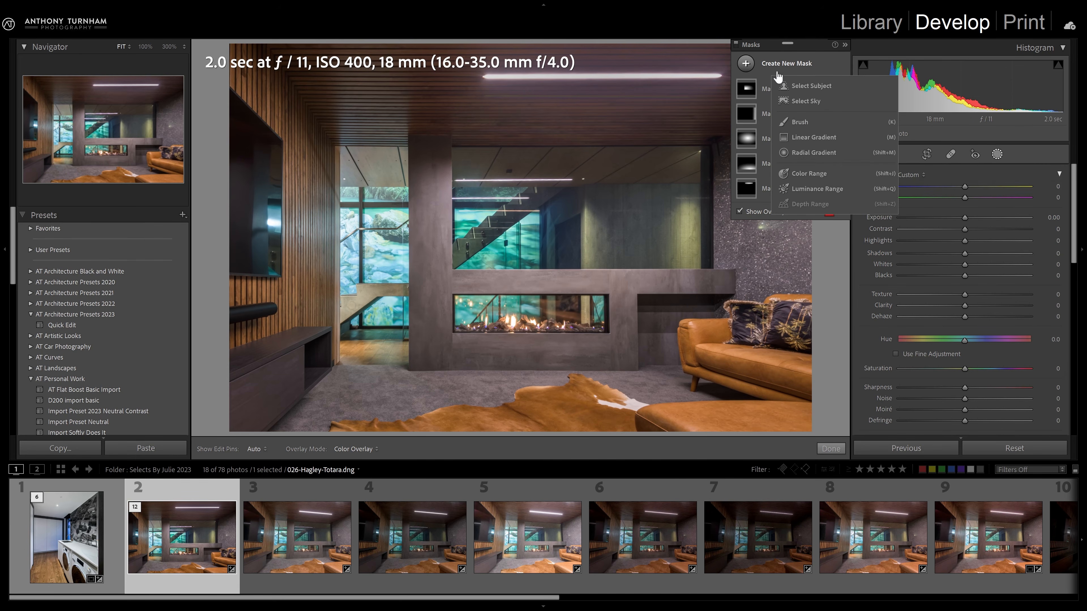
click(815, 155)
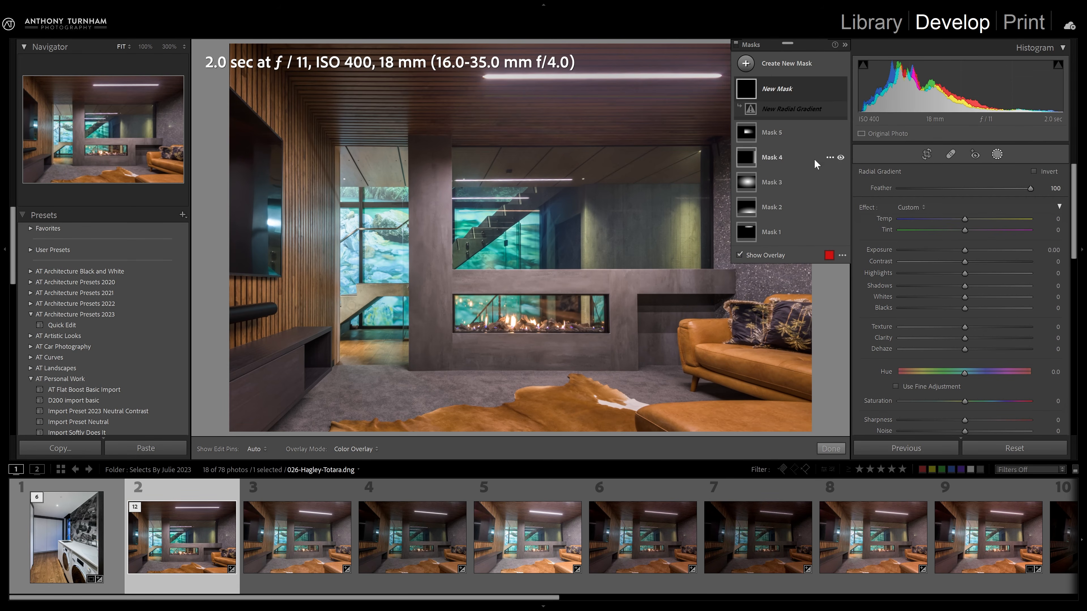
drag(524, 316, 664, 274)
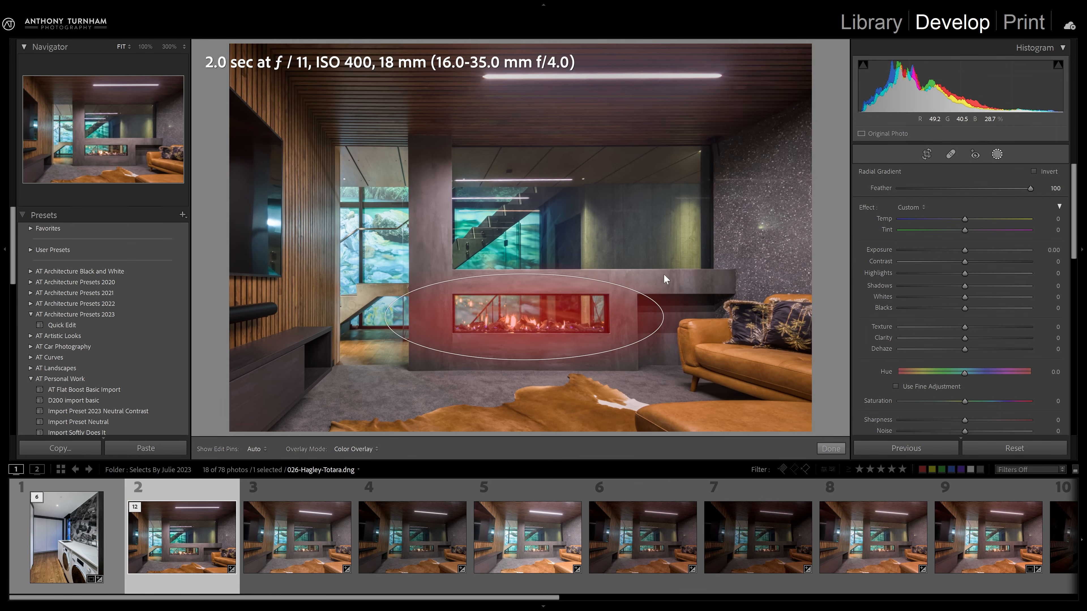
drag(965, 218, 1030, 219)
drag(968, 233, 998, 284)
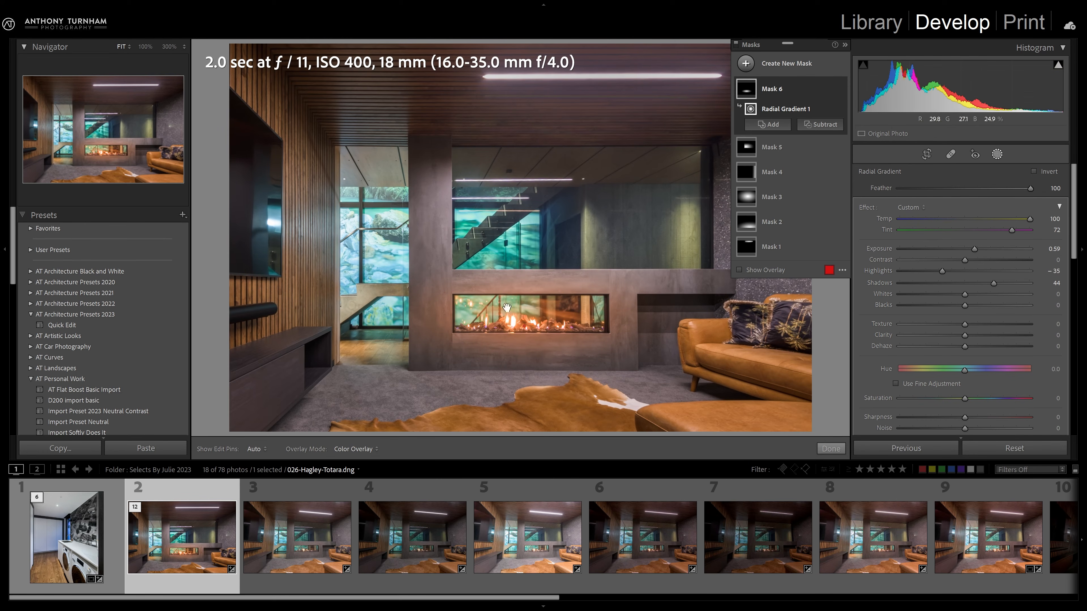
Step: Set the fireplace mask's Whites to 13 and Clarity to -50, and recentre it on the firebox
drag(966, 294, 972, 295)
drag(947, 336, 932, 336)
mouse_move(517, 324)
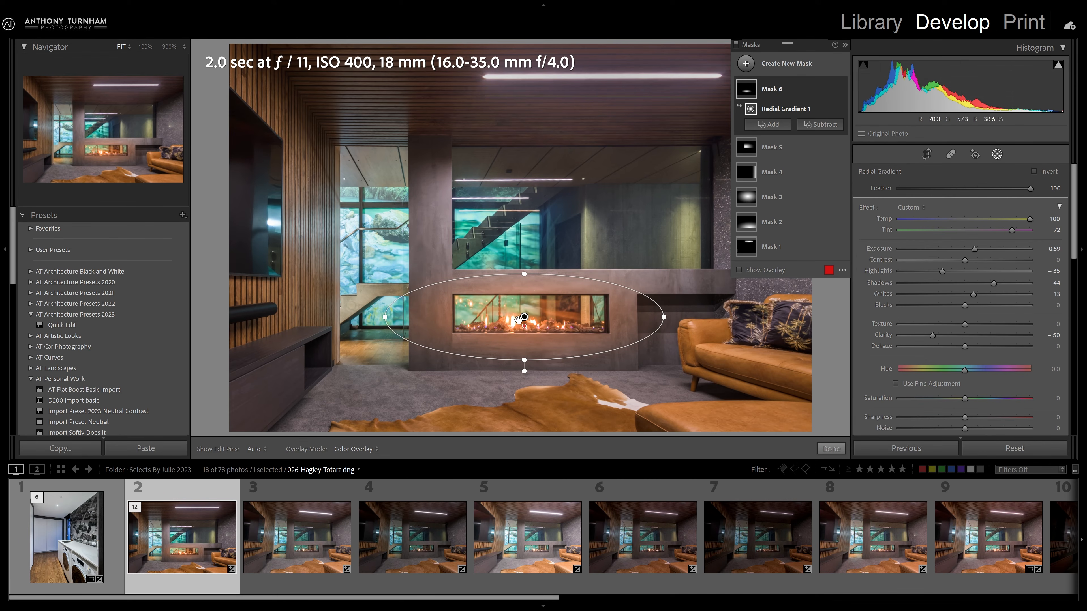
mouse_move(522, 320)
mouse_down()
mouse_move(563, 343)
mouse_move(685, 334)
mouse_move(655, 360)
mouse_move(452, 394)
mouse_move(514, 385)
mouse_move(585, 354)
mouse_move(522, 315)
mouse_move(534, 324)
mouse_up()
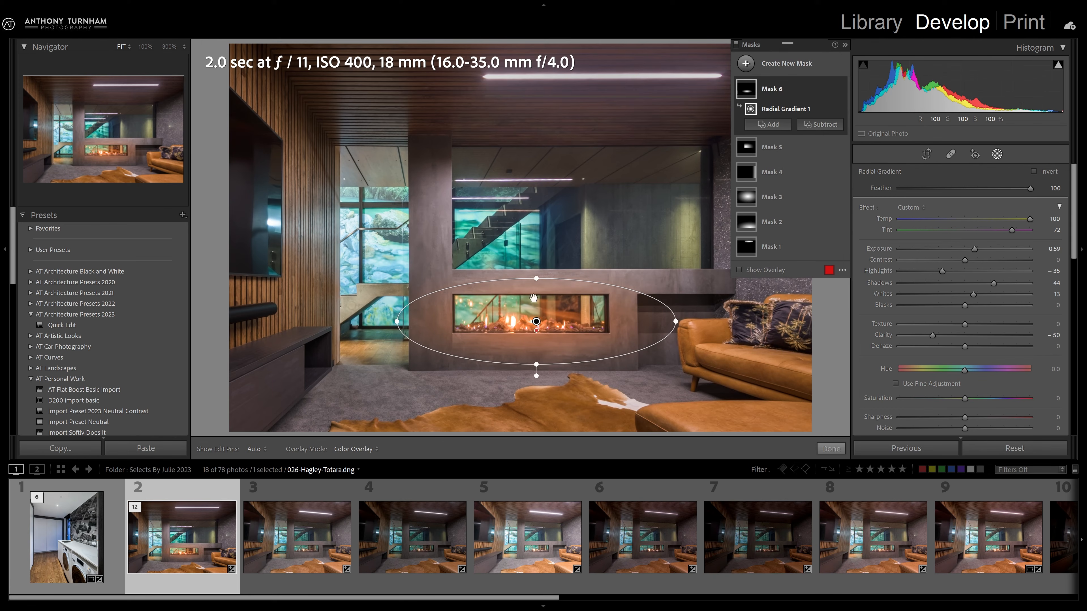
Step: Subtract two hard-edged linear gradients from the fireplace mask, one at the firebox opening's right edge and one along its top edge
click(830, 126)
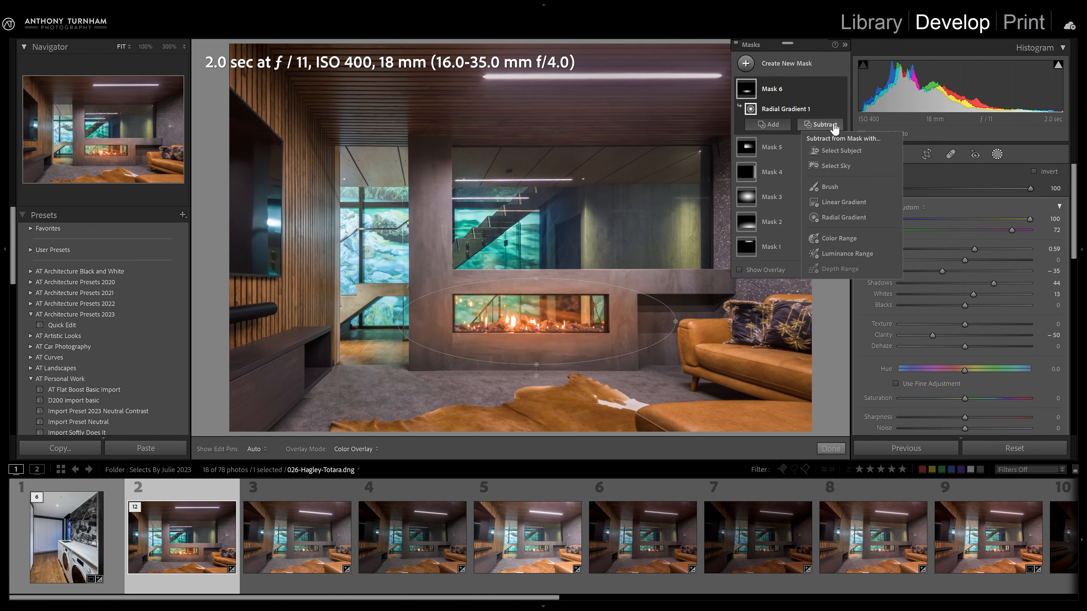
click(843, 201)
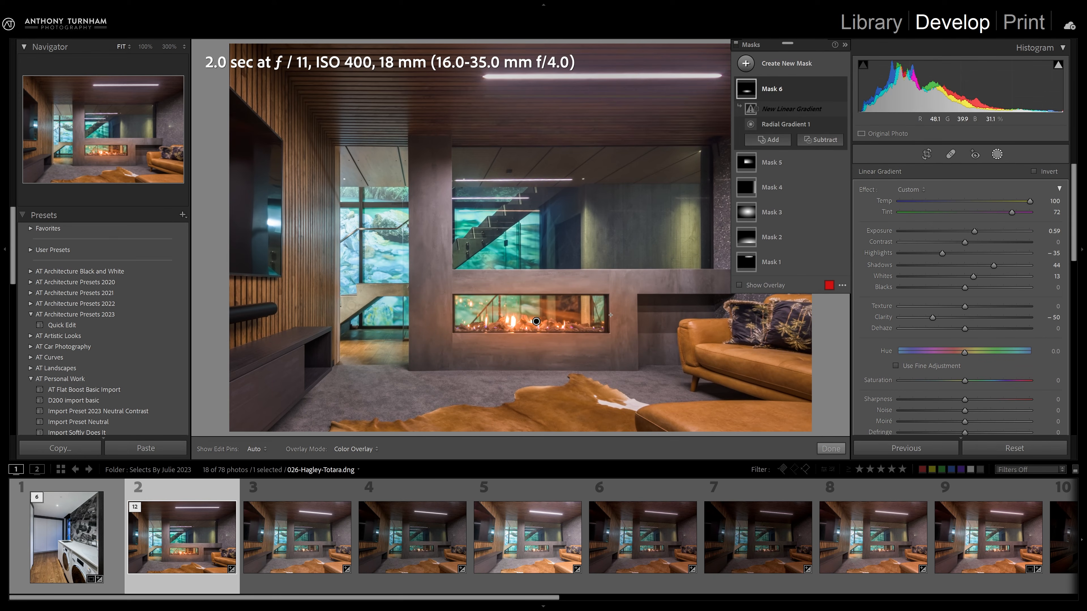
drag(610, 315, 612, 317)
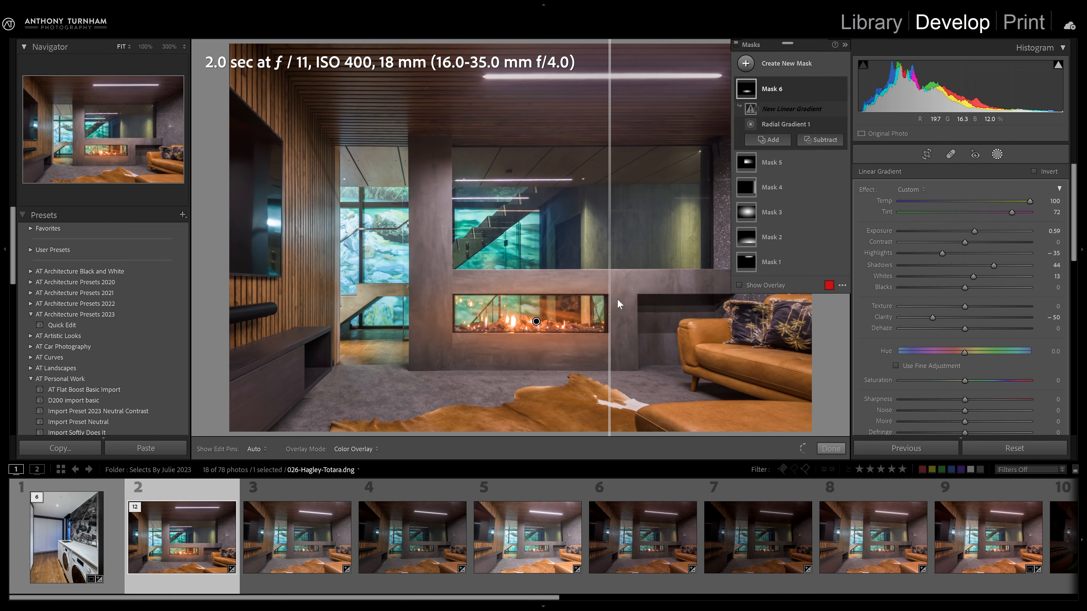
click(813, 138)
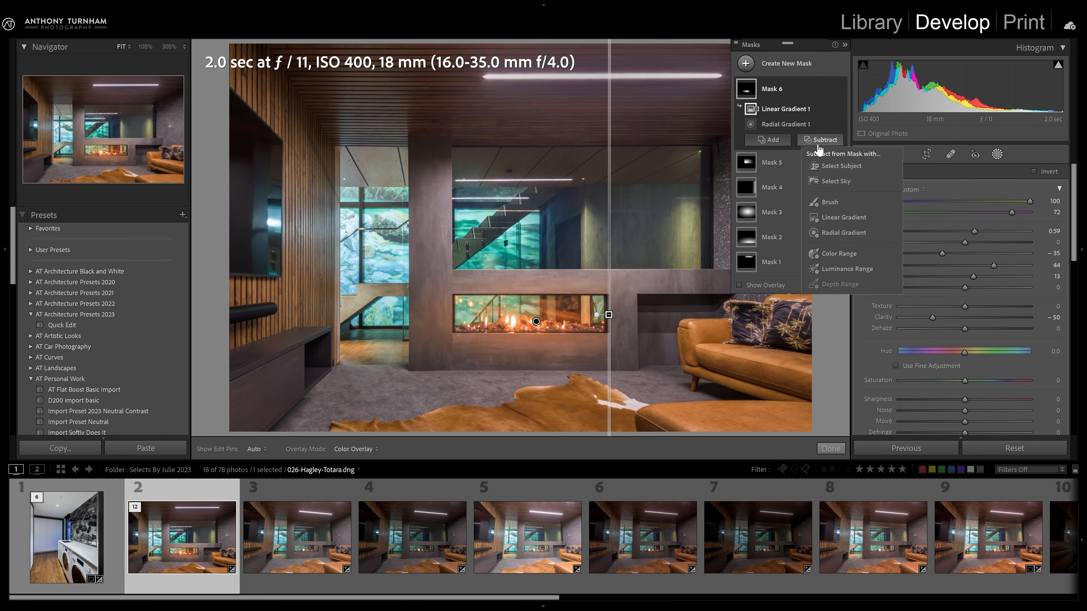
click(840, 220)
drag(544, 293, 544, 297)
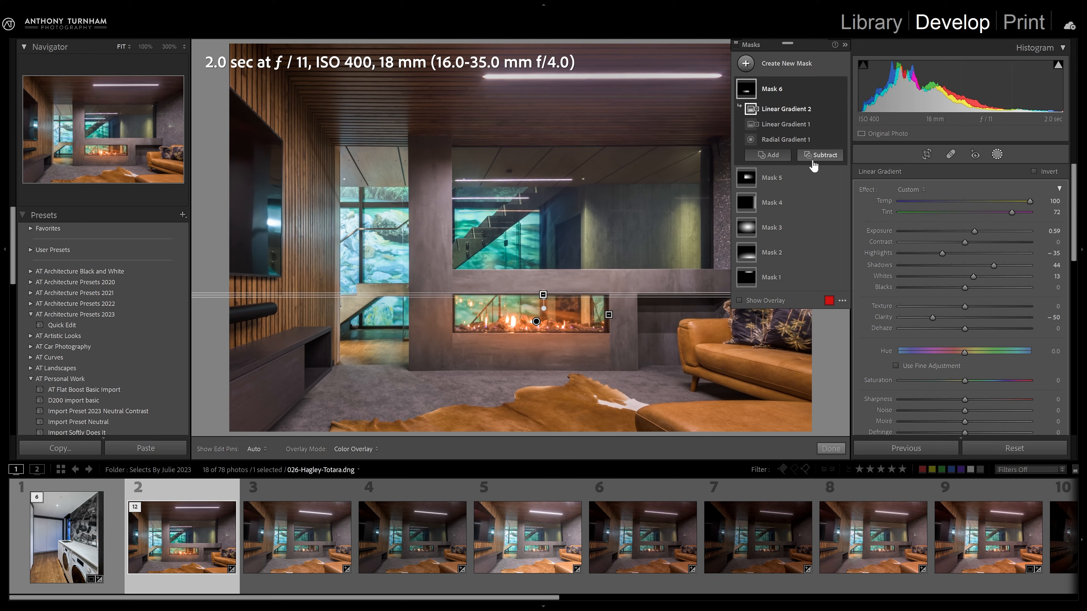
Step: Subtract two more narrow linear gradients from the fireplace mask, at the firebox opening's left and bottom edges
click(823, 155)
click(848, 235)
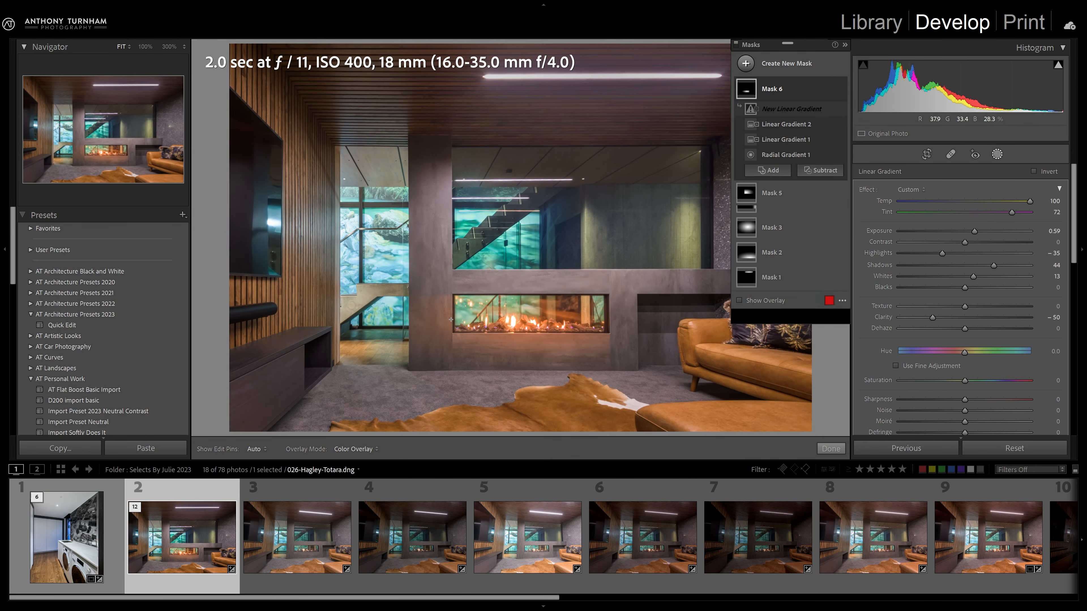
drag(452, 318, 454, 318)
click(821, 170)
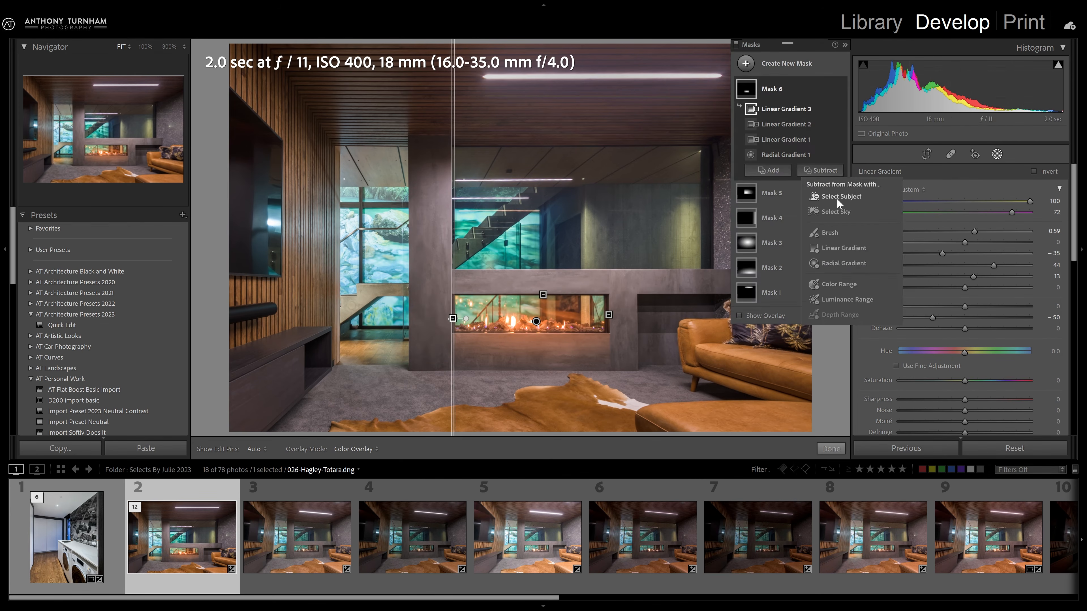
click(849, 251)
drag(542, 336, 544, 332)
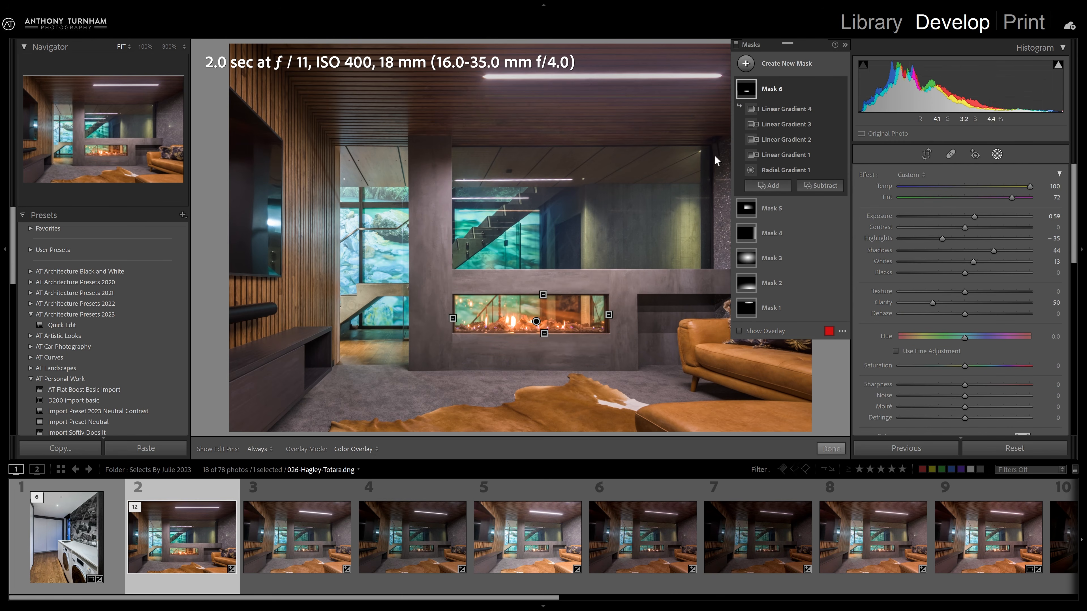
Step: Hide the edit pins, compare the firebox with its mask off and on, and close masking
key(h)
click(841, 89)
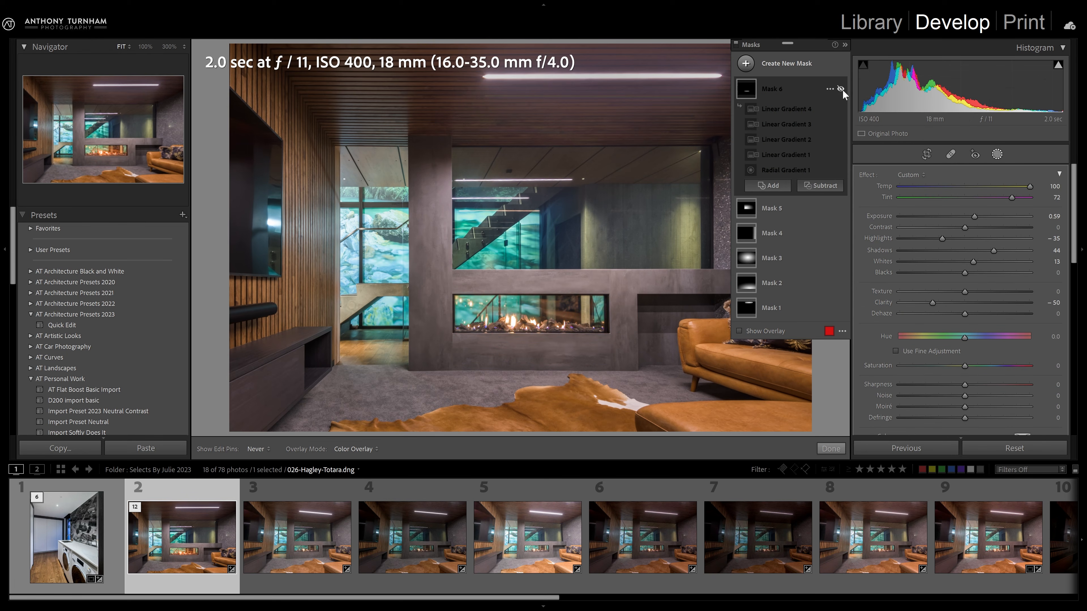
click(842, 88)
click(841, 88)
click(841, 88)
key(k)
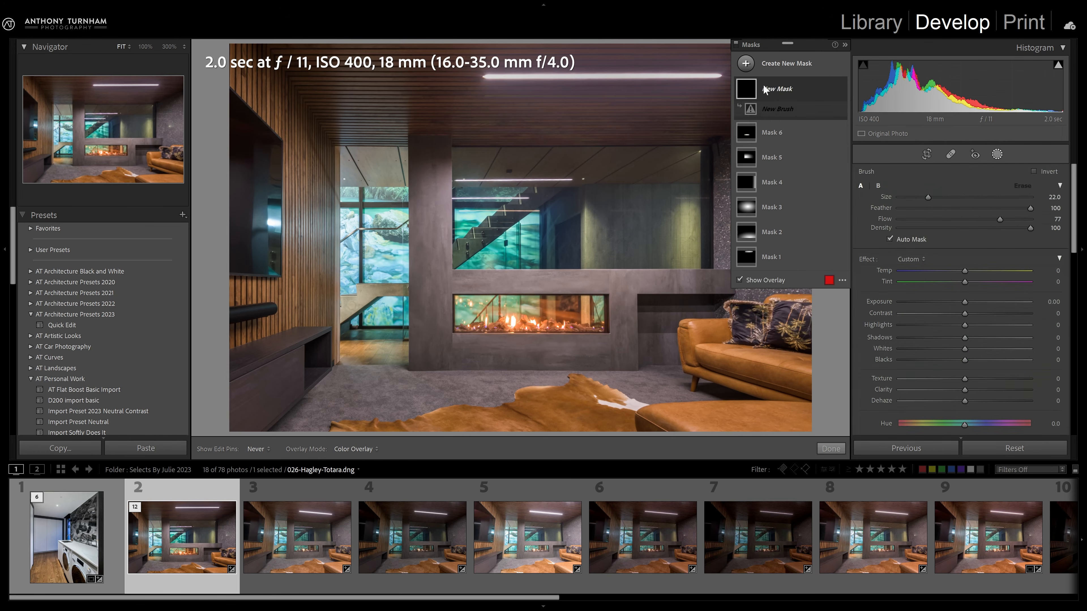
key(k)
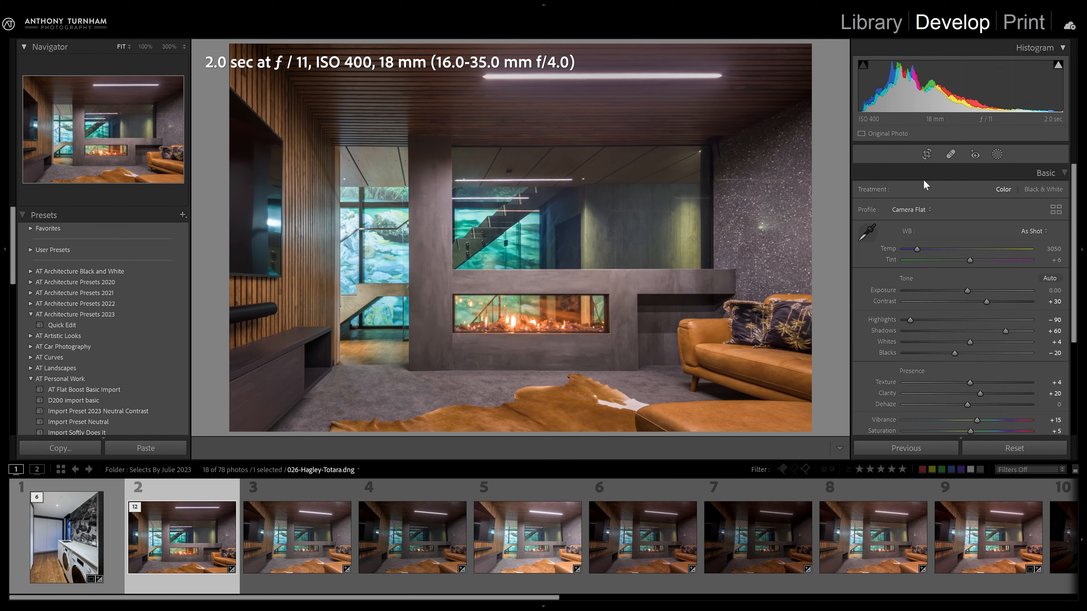
Step: Heal the bright spot on the speckled wall above the sofa, sampling clean wall texture from just below it
click(950, 154)
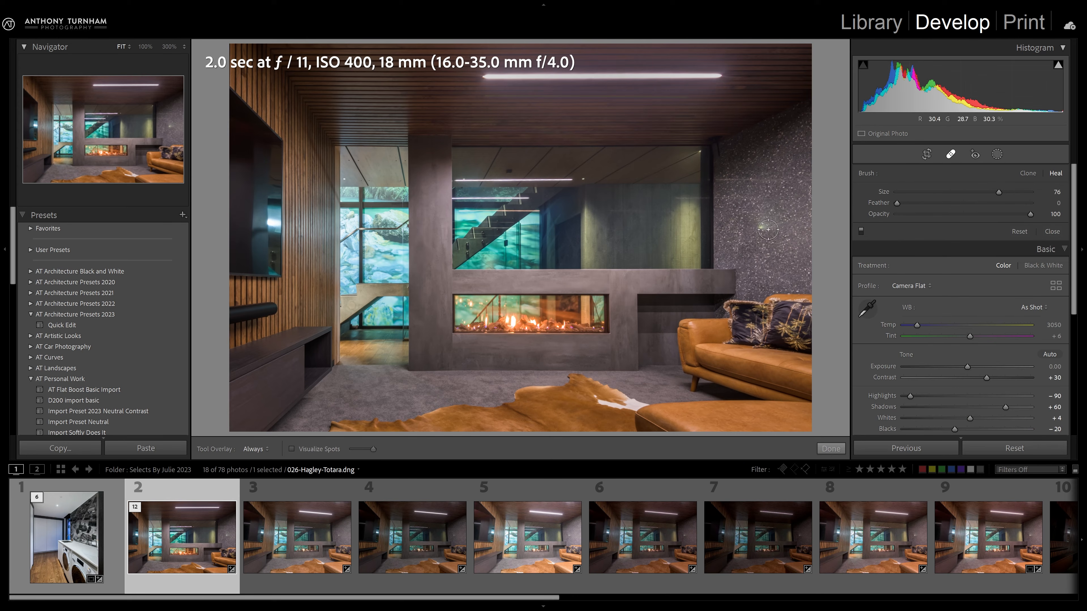
click(762, 227)
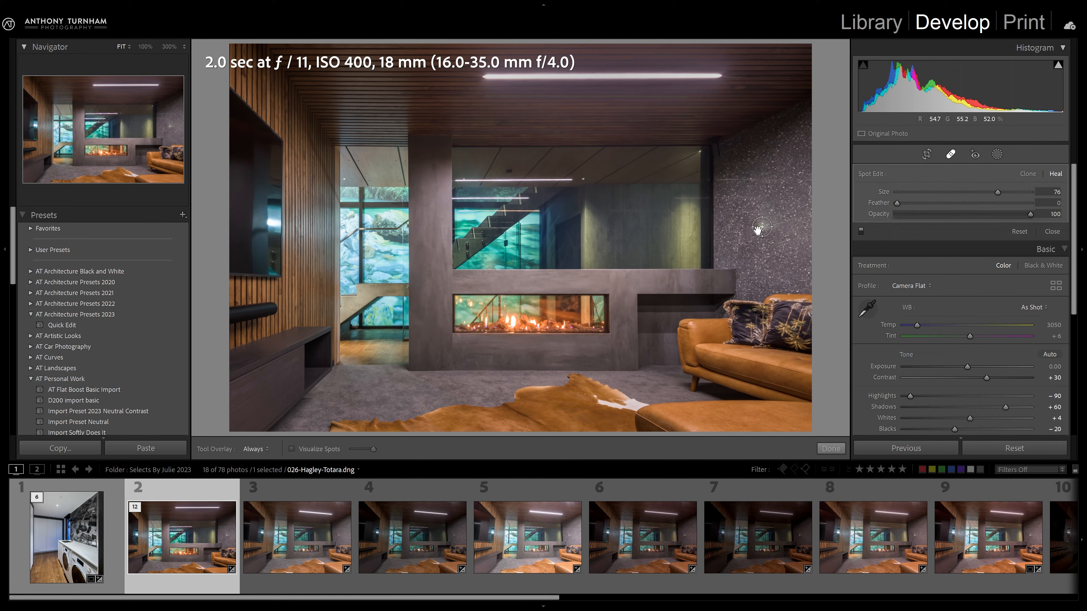
mouse_move(685, 253)
mouse_down()
mouse_move(775, 258)
mouse_move(763, 269)
mouse_up()
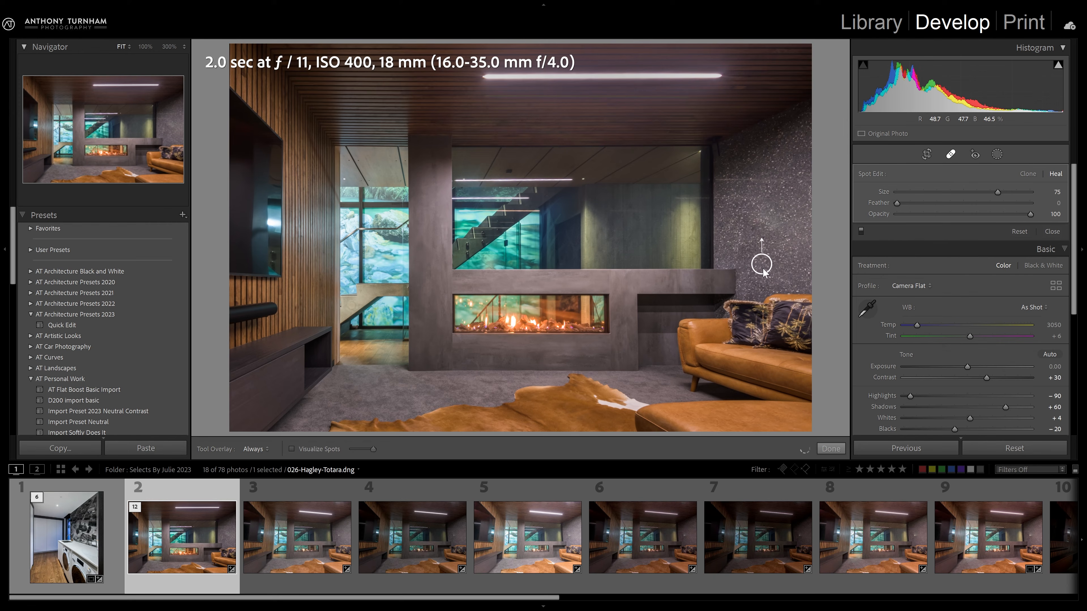
mouse_move(766, 227)
drag(769, 227, 777, 227)
click(830, 449)
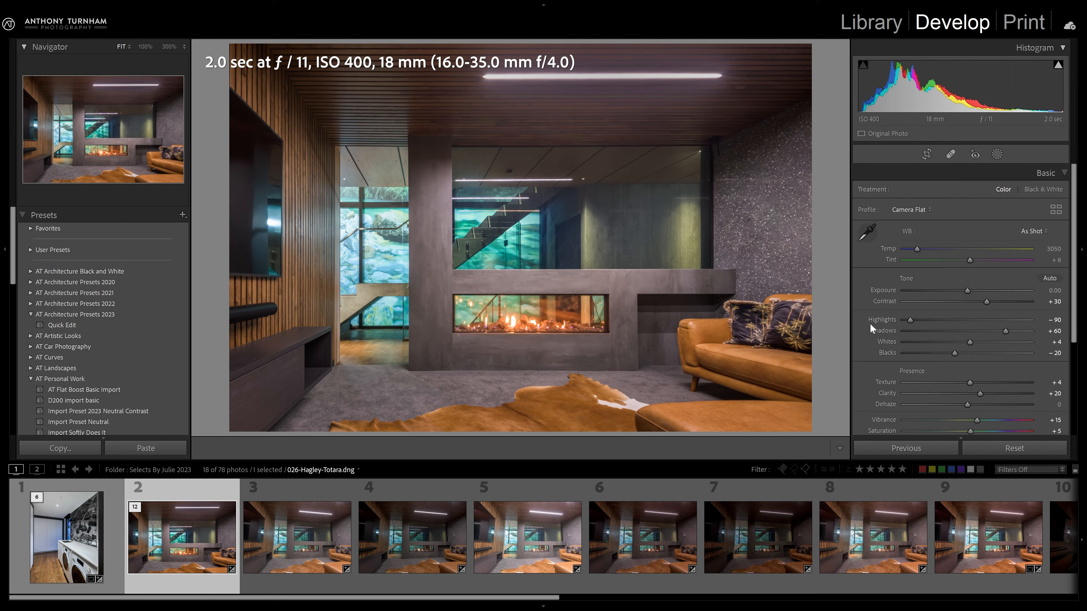
Step: Compare with the unedited photo by resetting all edits and undoing the reset, and collapse the photo's stack in the filmstrip
click(1006, 452)
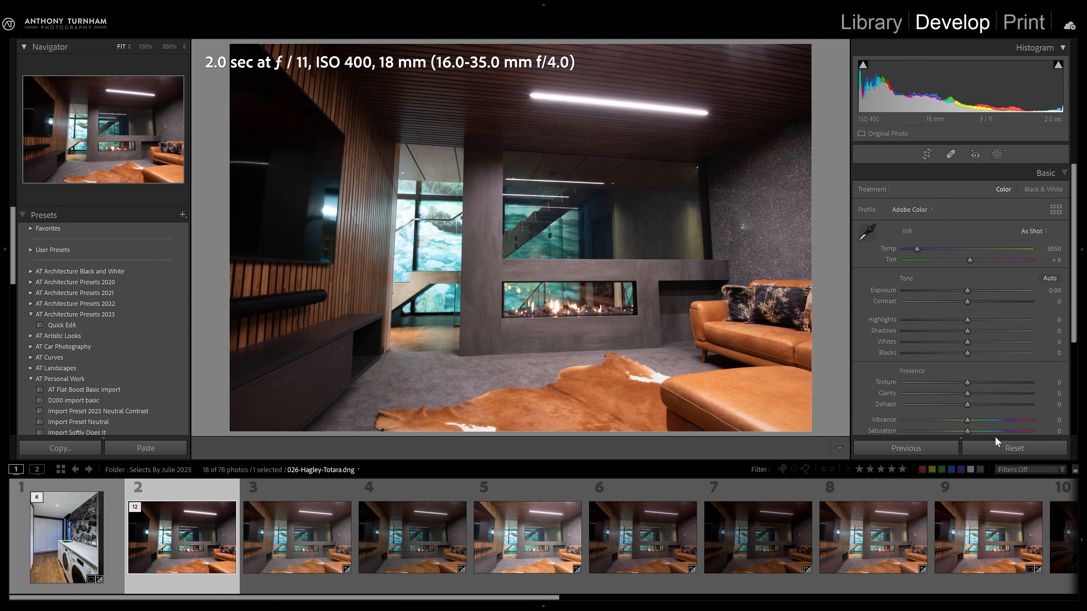
key(ctrl+z)
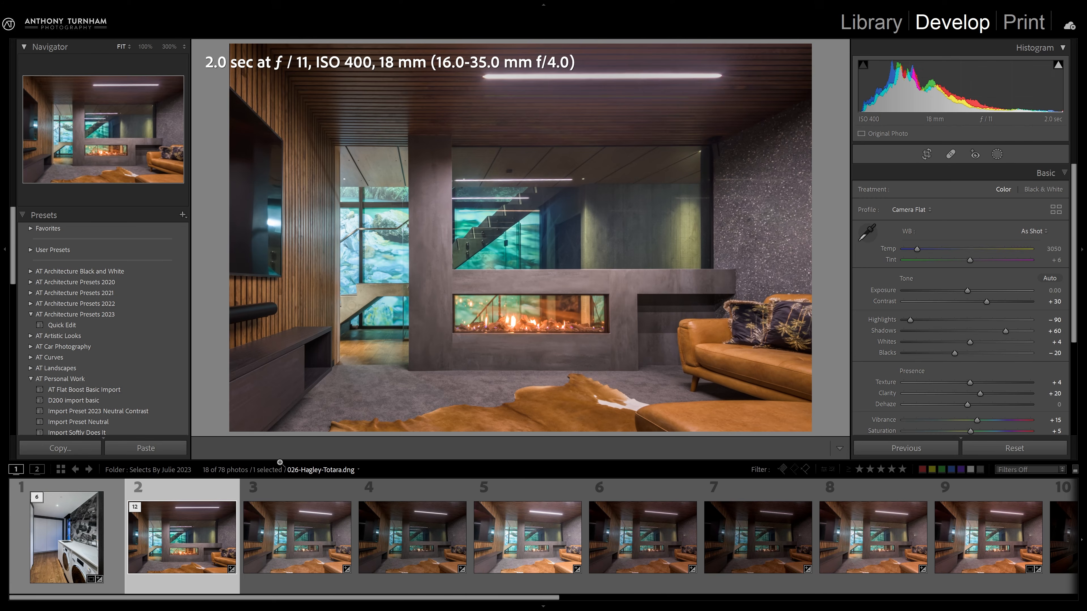
click(135, 507)
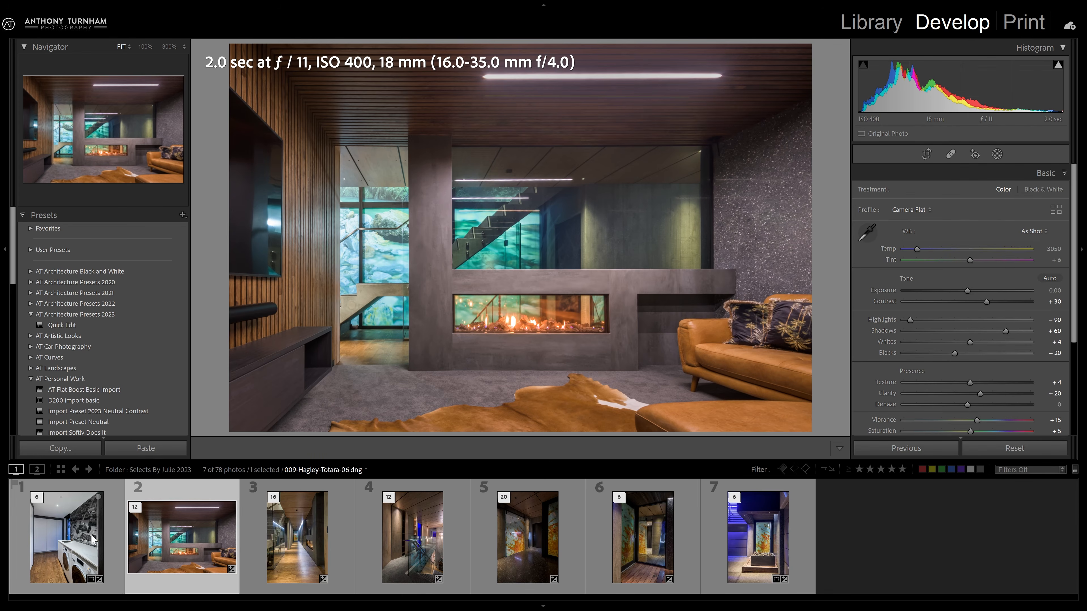